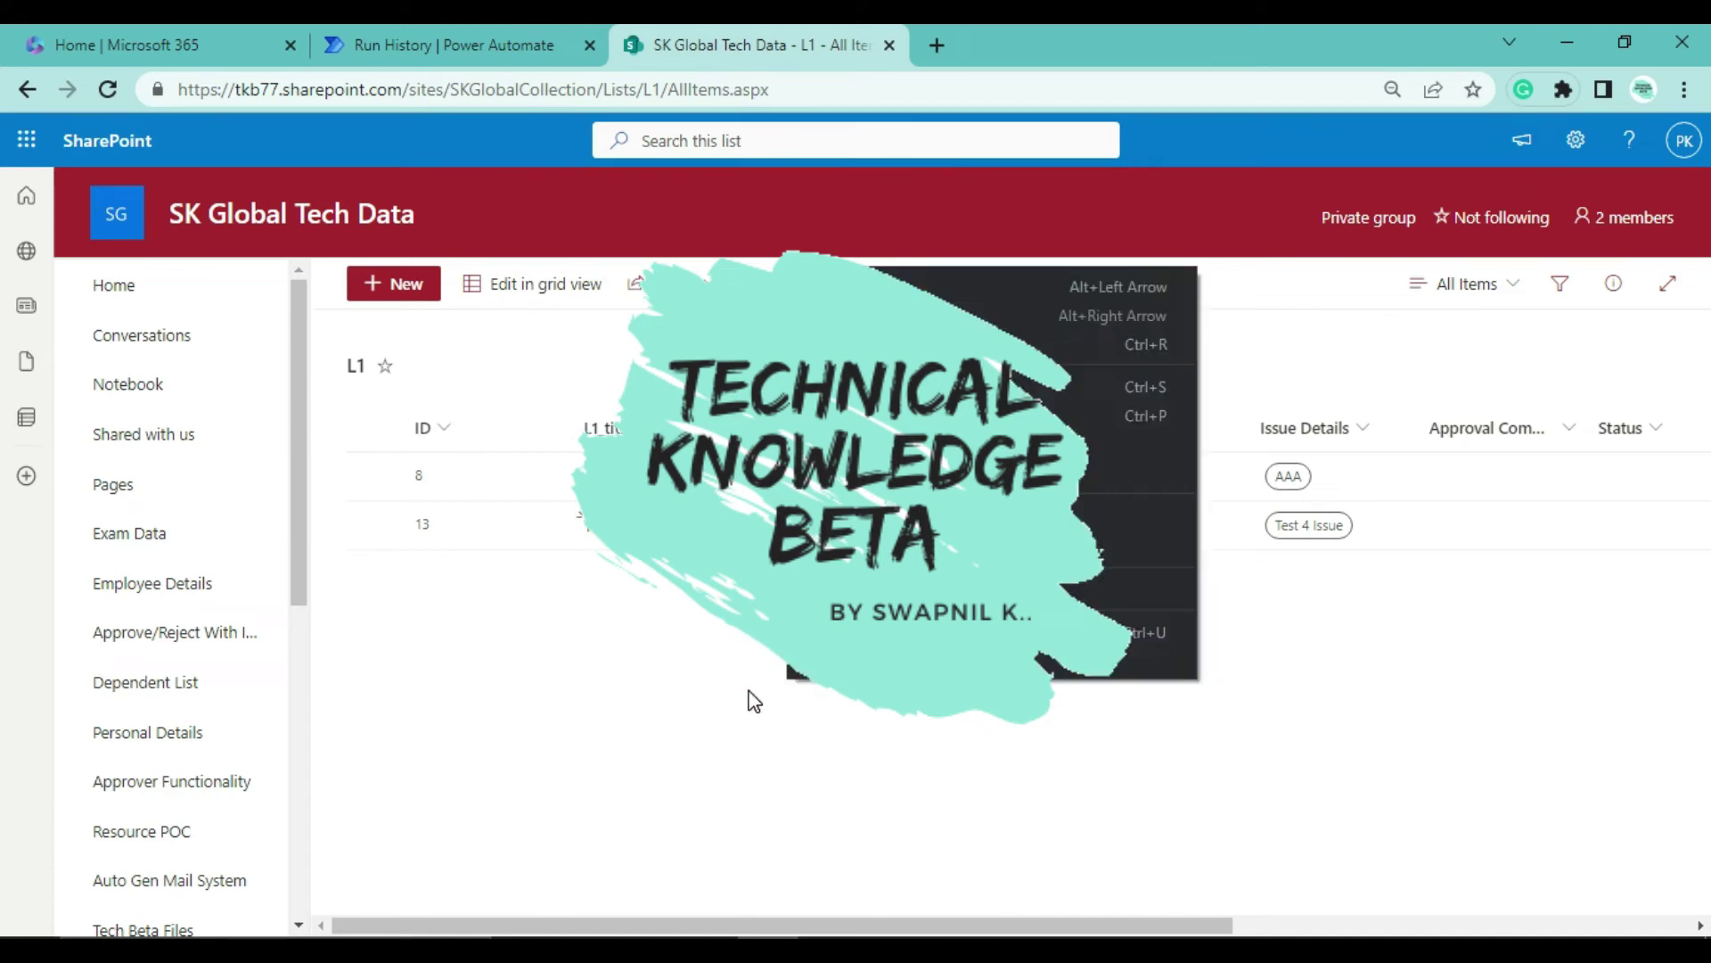
# Review SharePoint list L1, which shows items Newww and Test 4 with their issue details
pyautogui.click(747, 688)
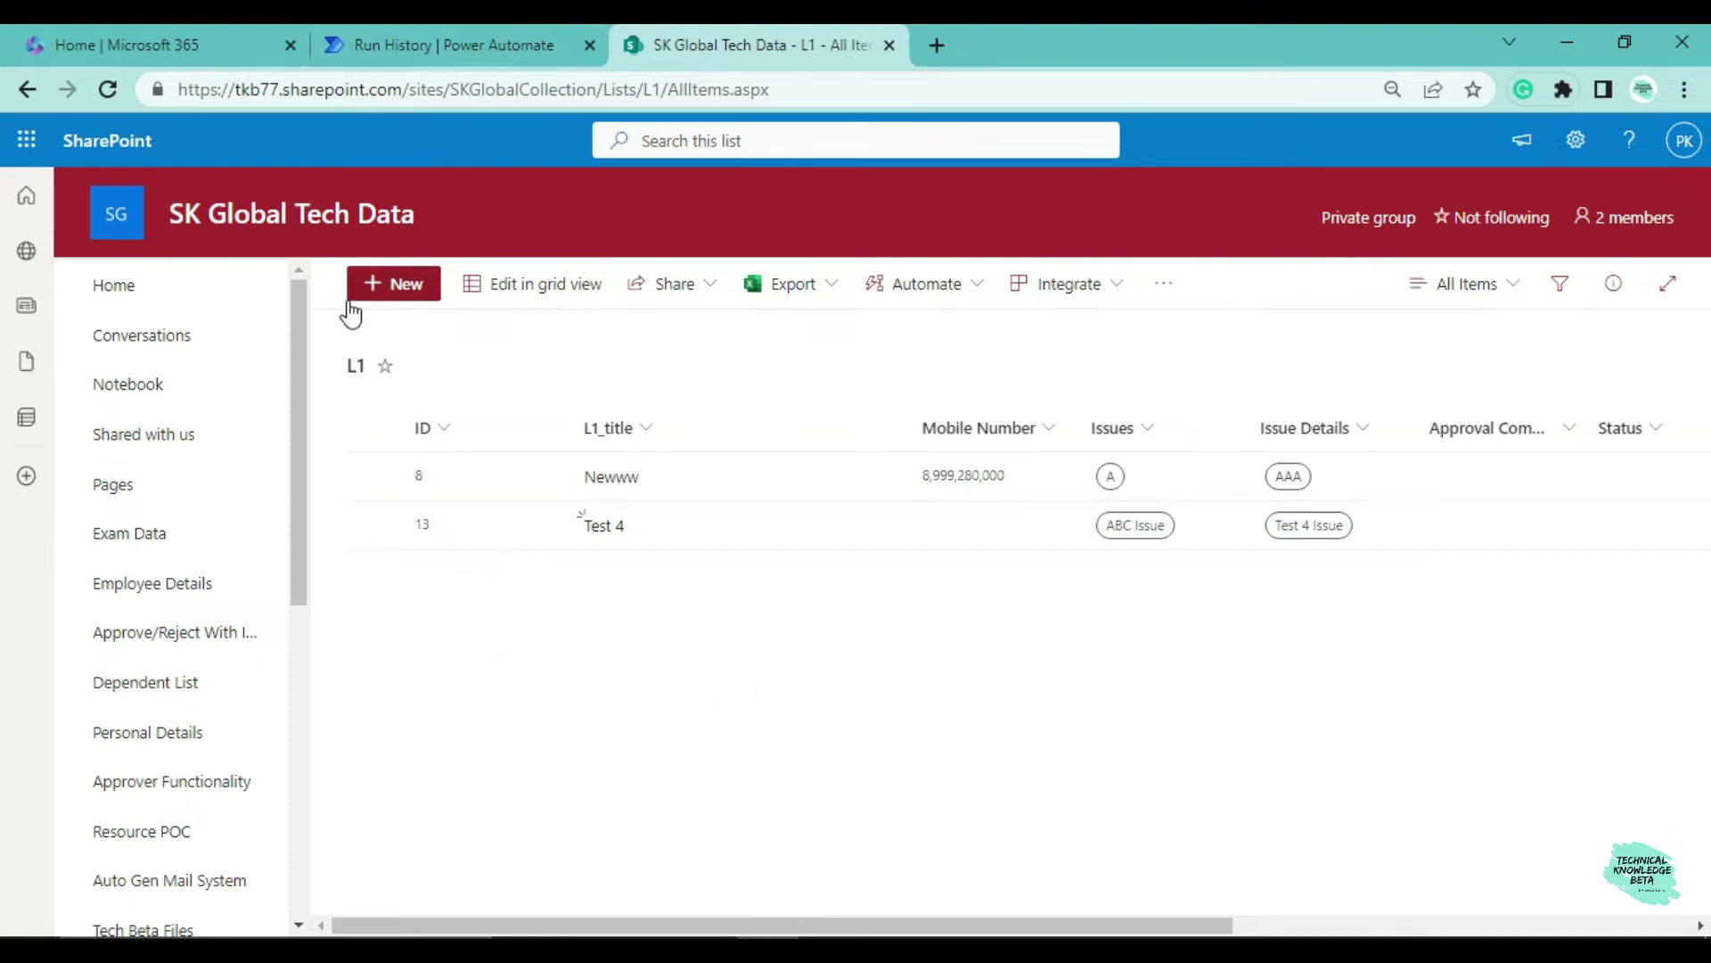
pyautogui.moveTo(601, 524)
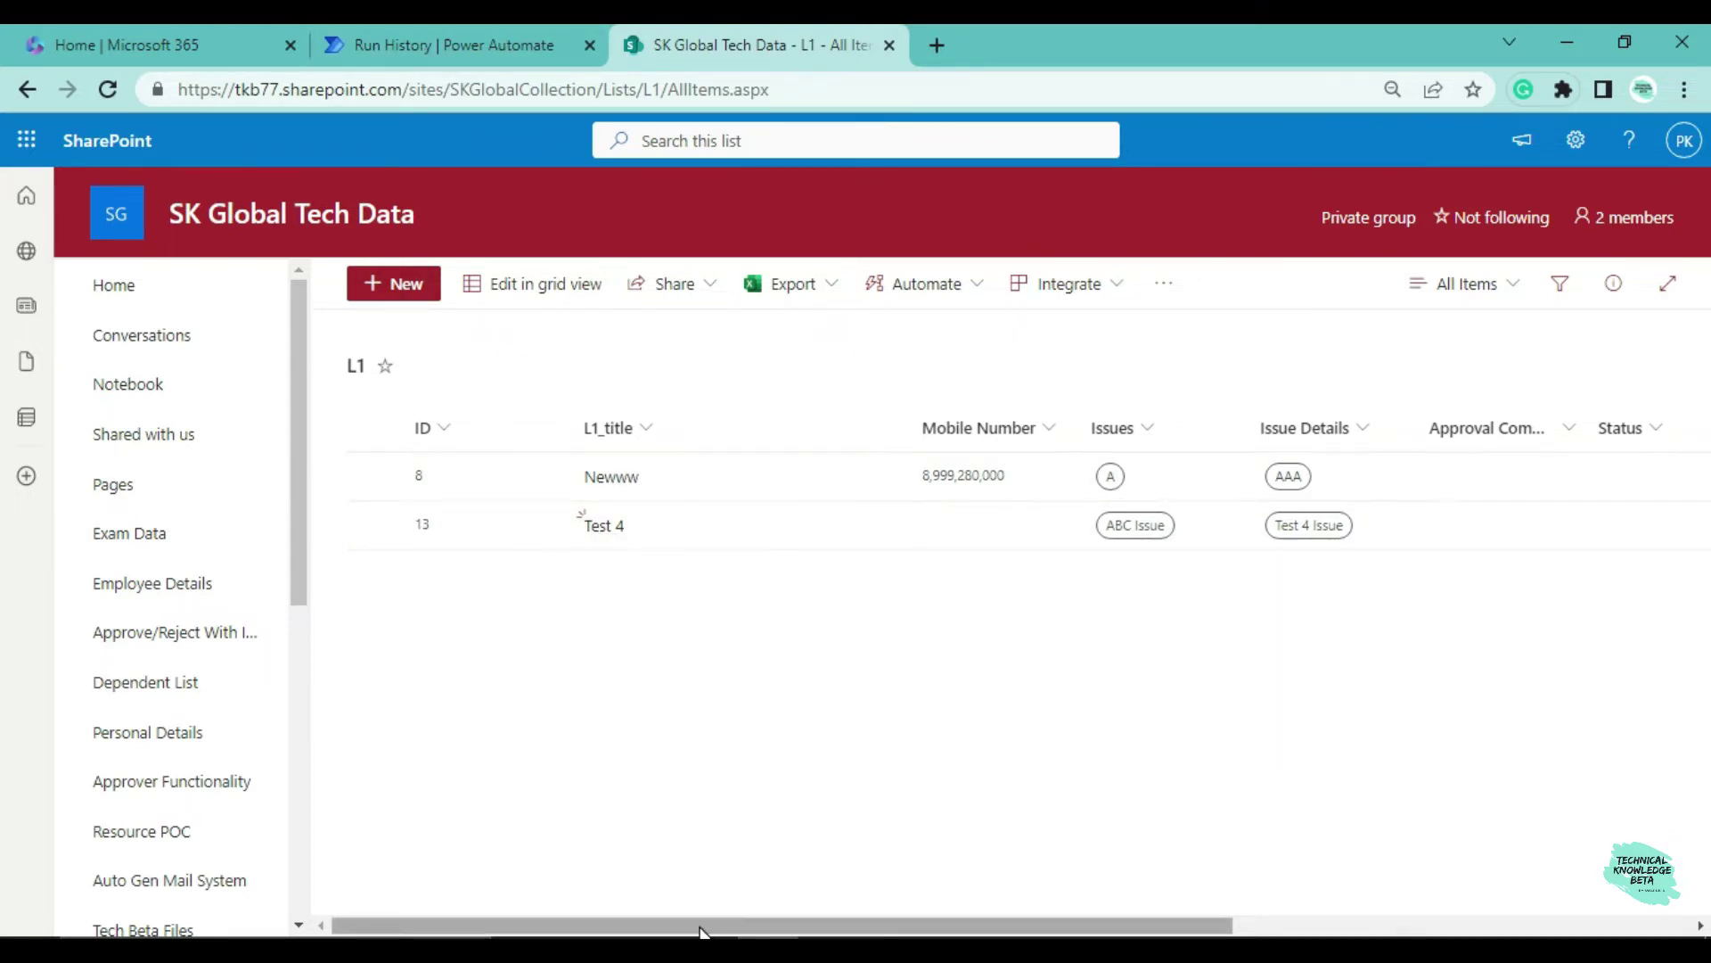
pyautogui.click(678, 925)
pyautogui.moveTo(645, 930)
pyautogui.mouseDown()
pyautogui.moveTo(980, 930)
pyautogui.moveTo(645, 929)
pyautogui.mouseUp()
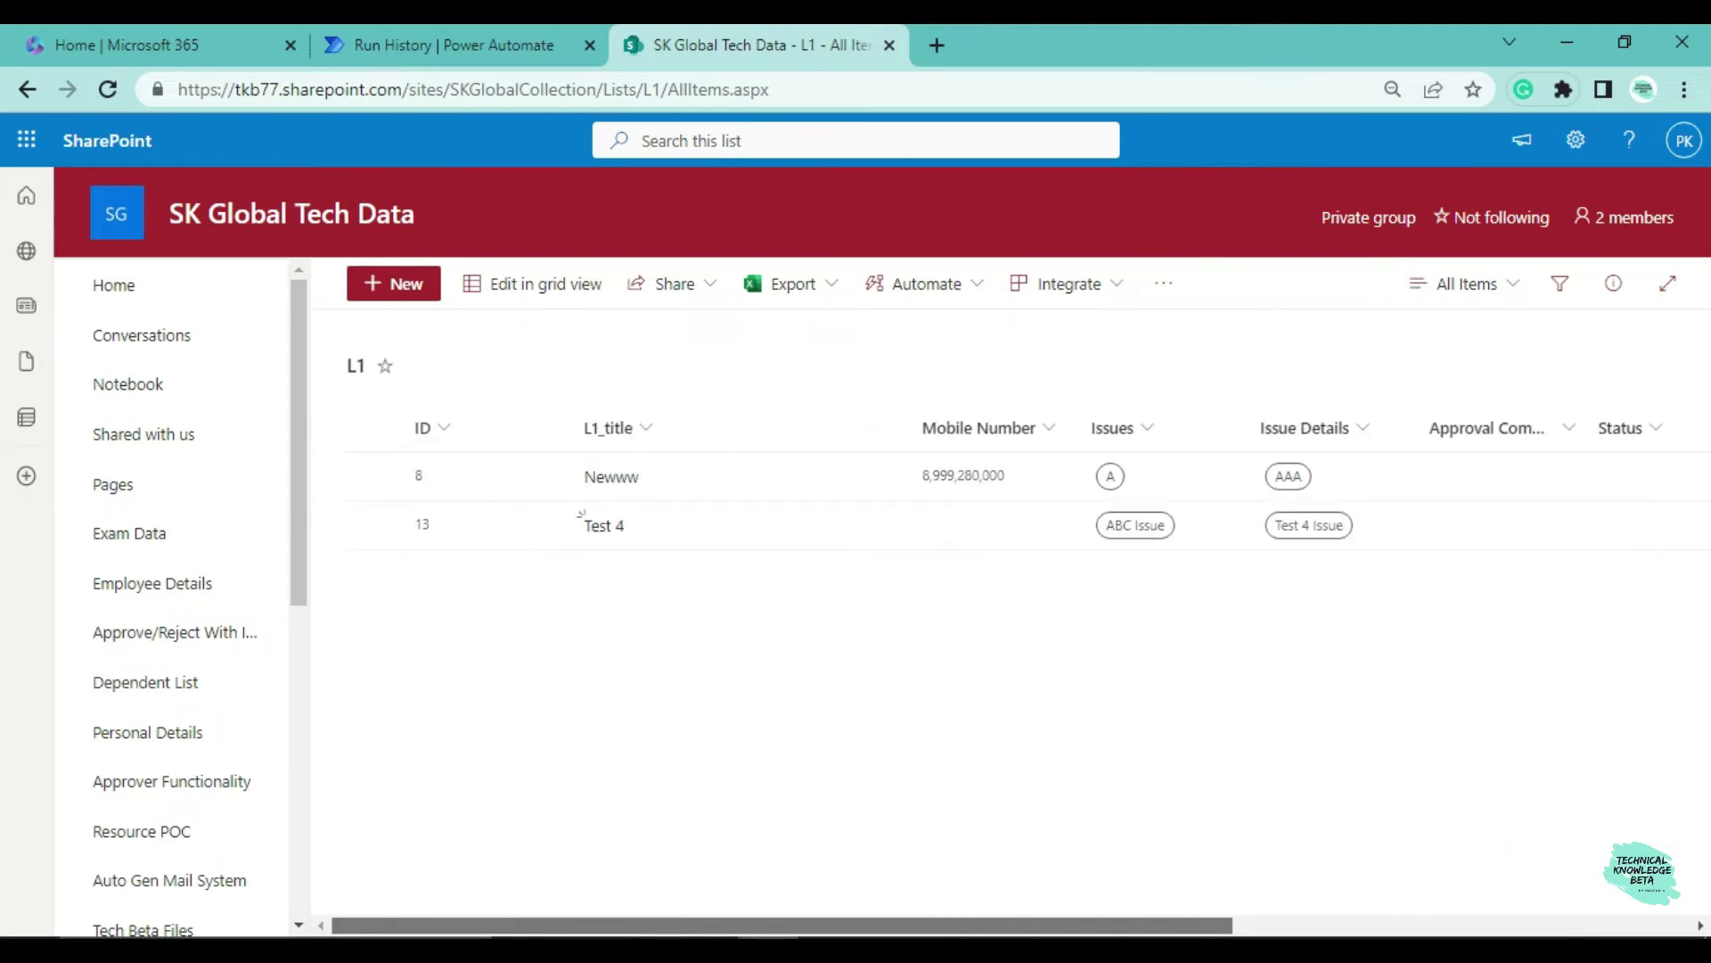
# Close the failed run's error details and open the flow in the editor
pyautogui.click(431, 49)
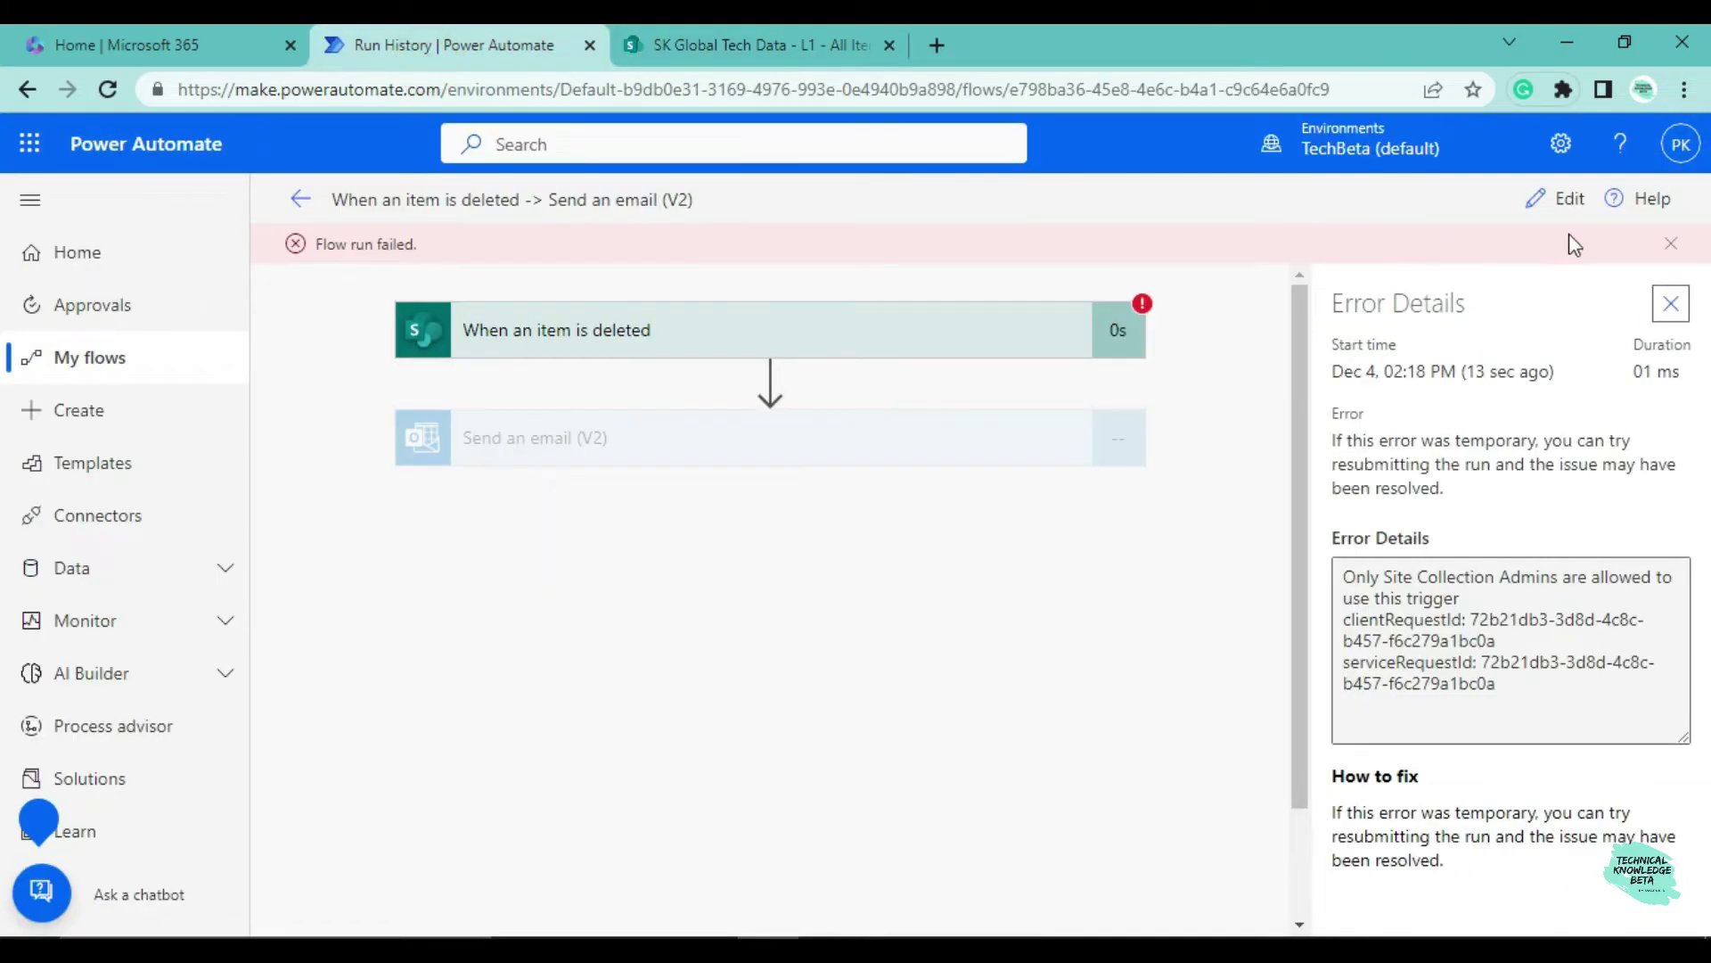
pyautogui.click(1672, 298)
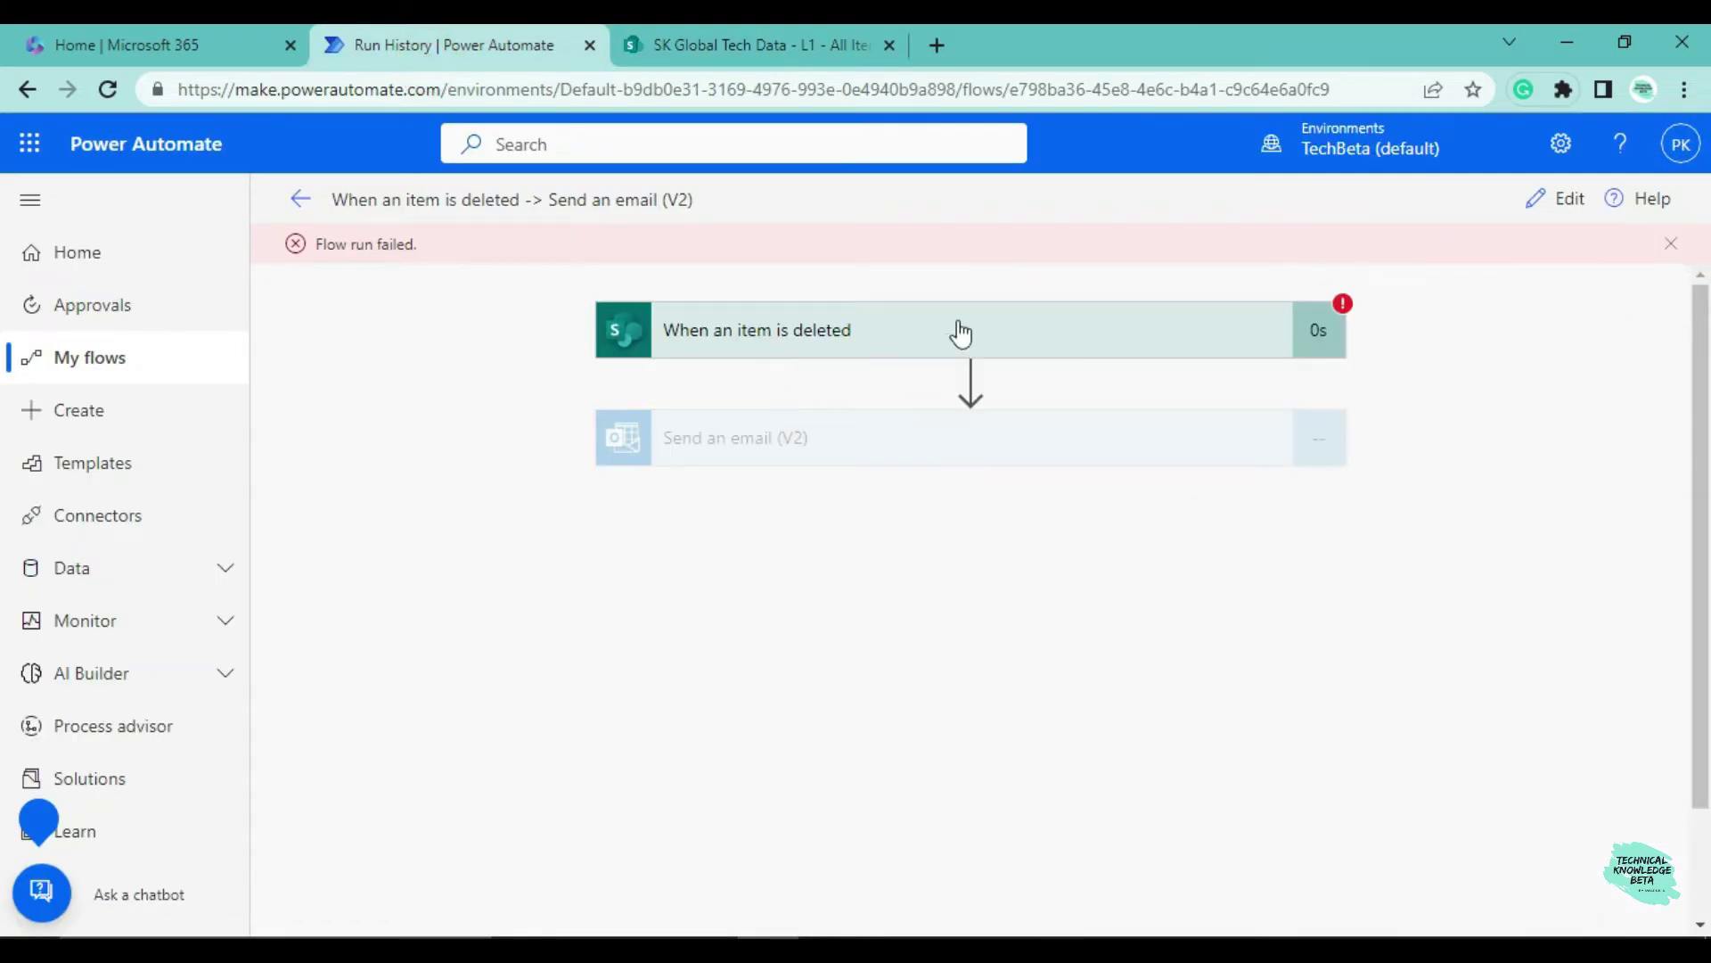
pyautogui.click(1571, 200)
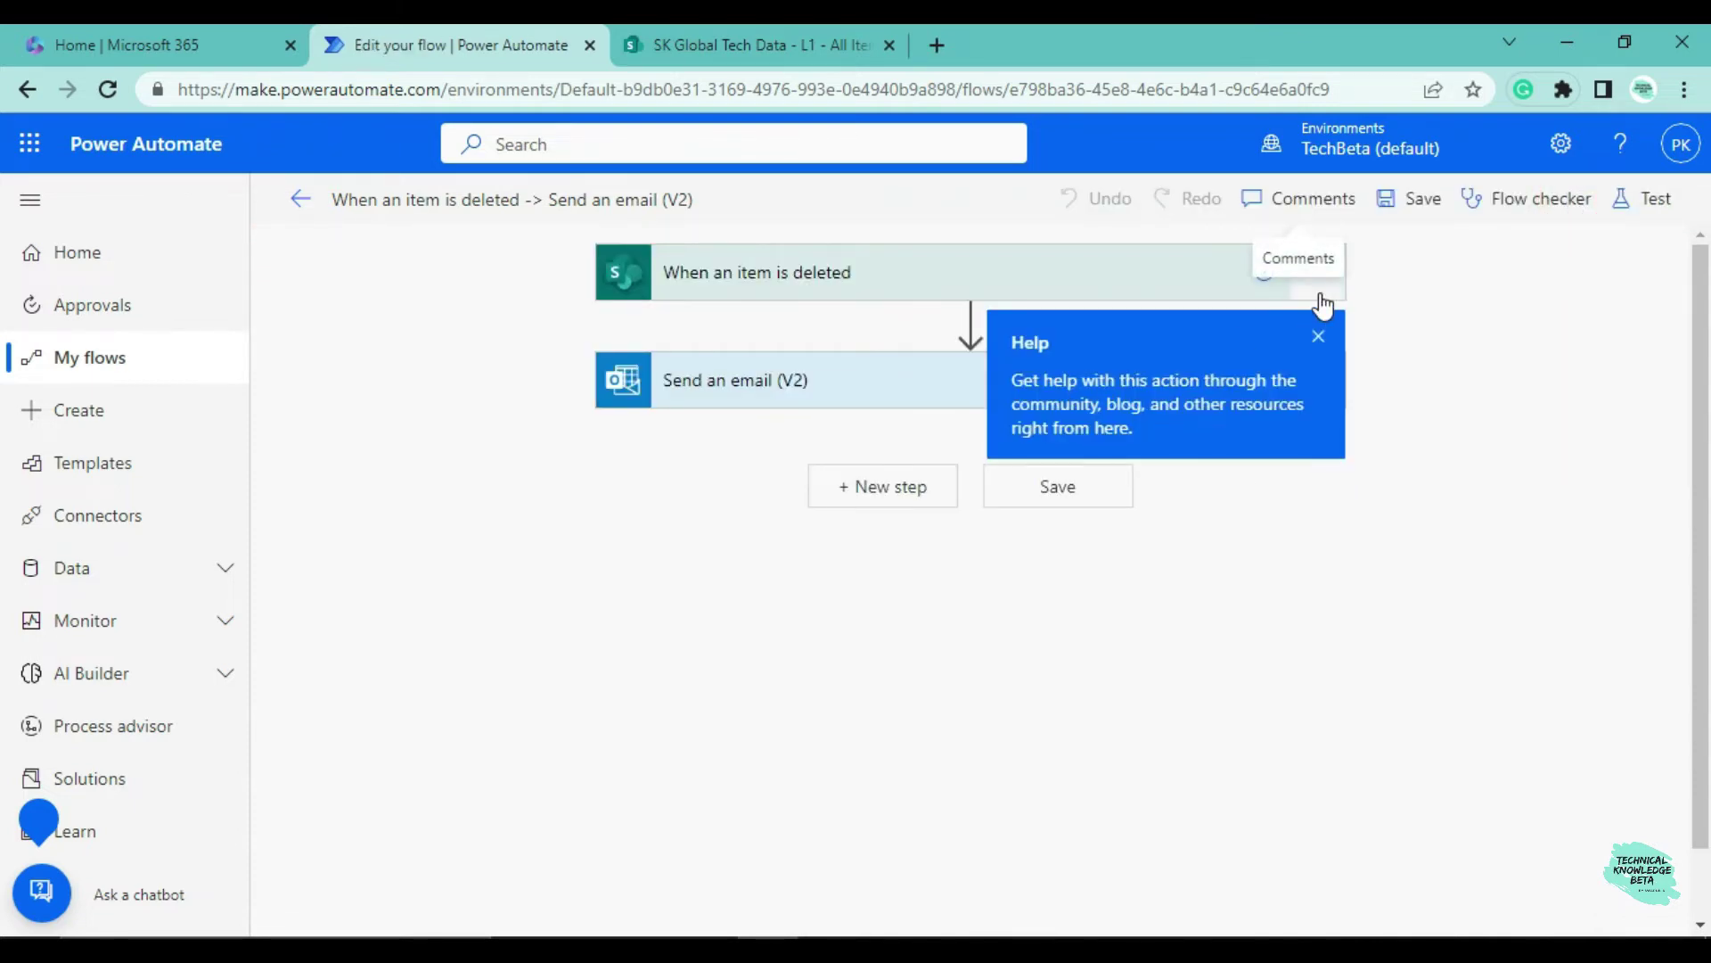
pyautogui.click(1319, 330)
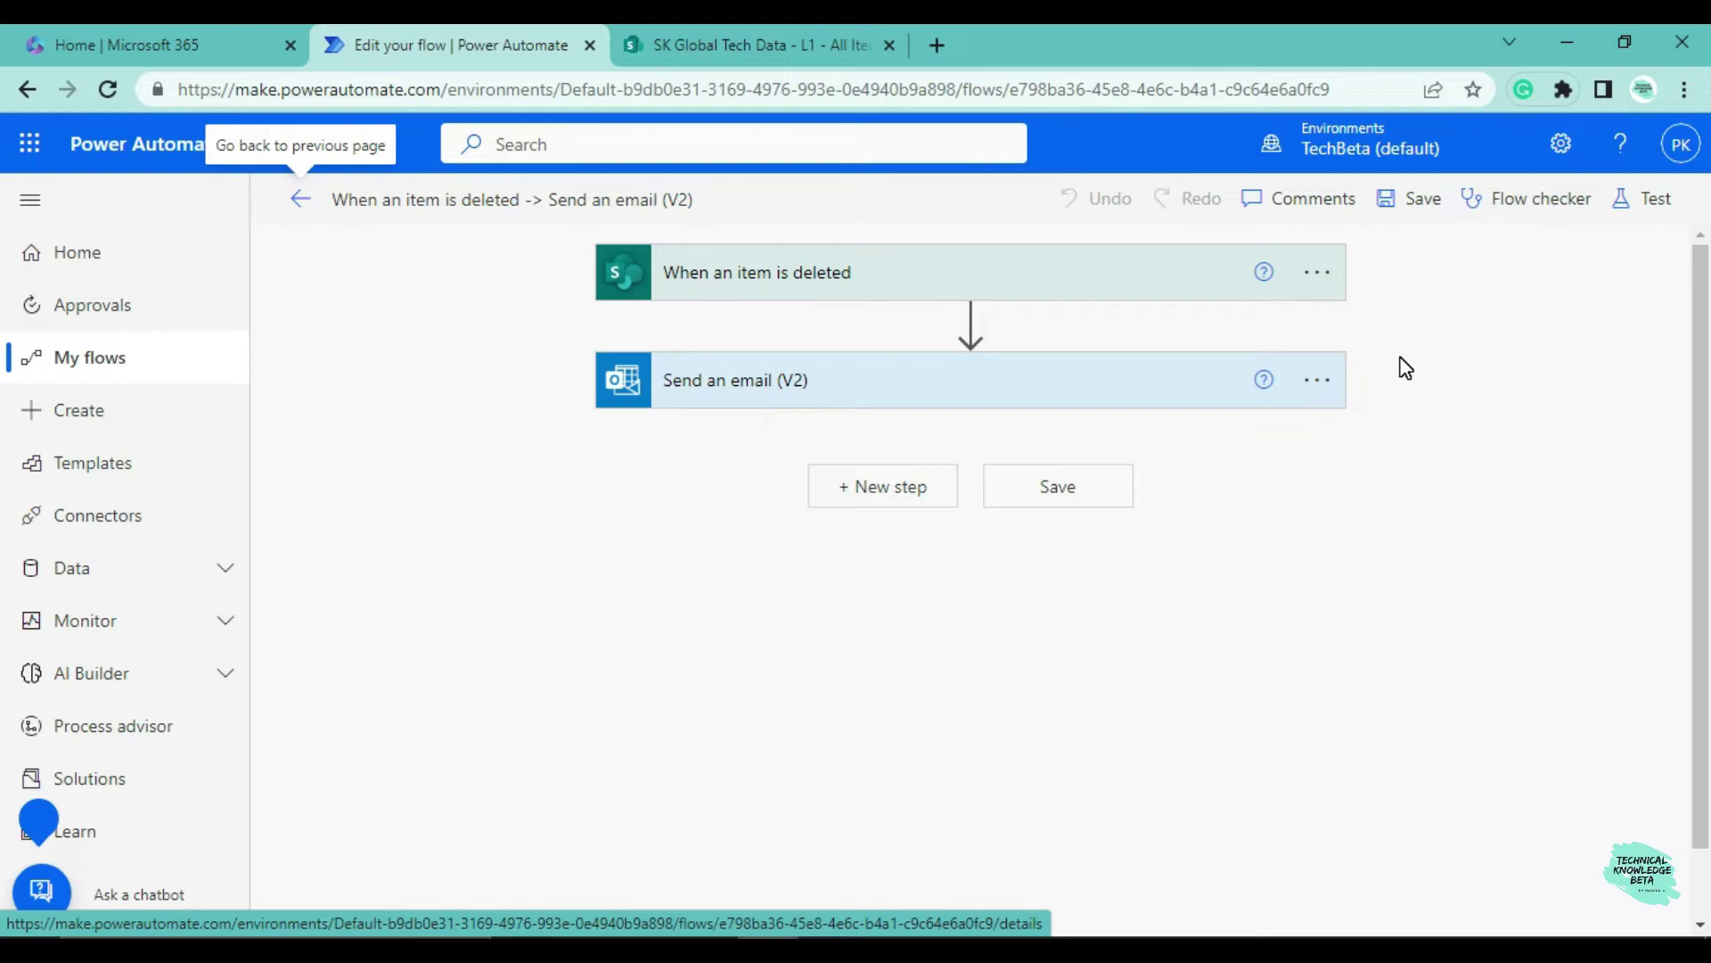
# Inspect the L1 deletion trigger and the Send an email (V2) recipient, subject and body
pyautogui.click(1063, 292)
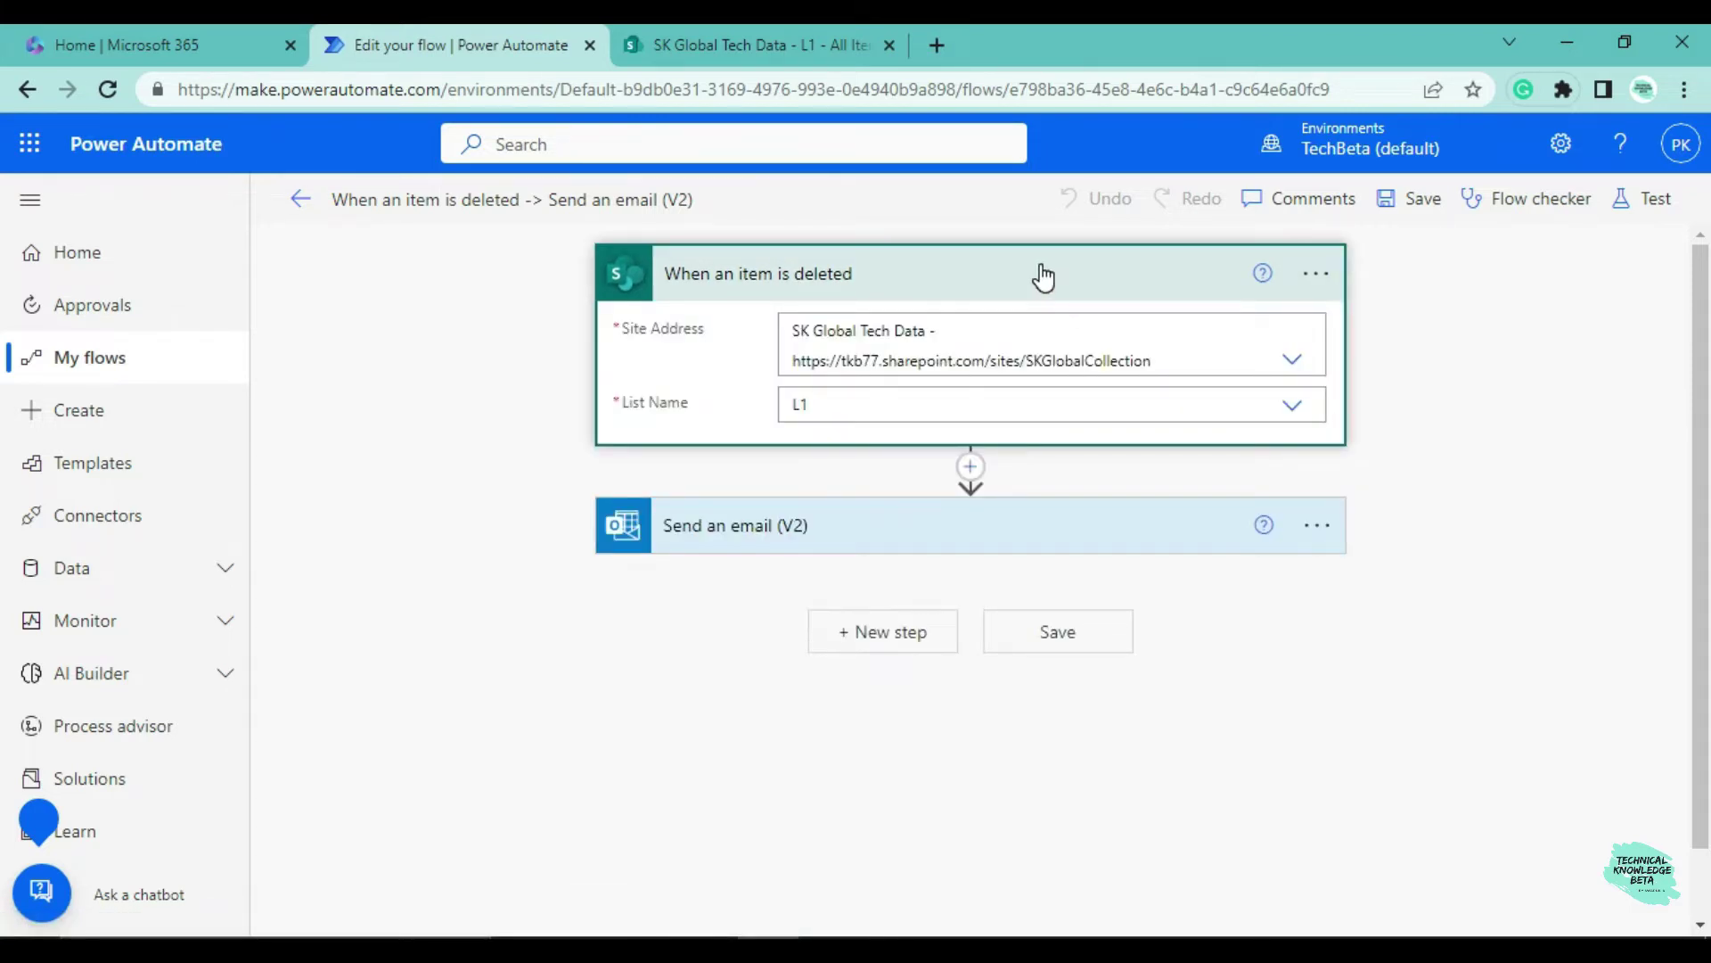
pyautogui.click(1036, 273)
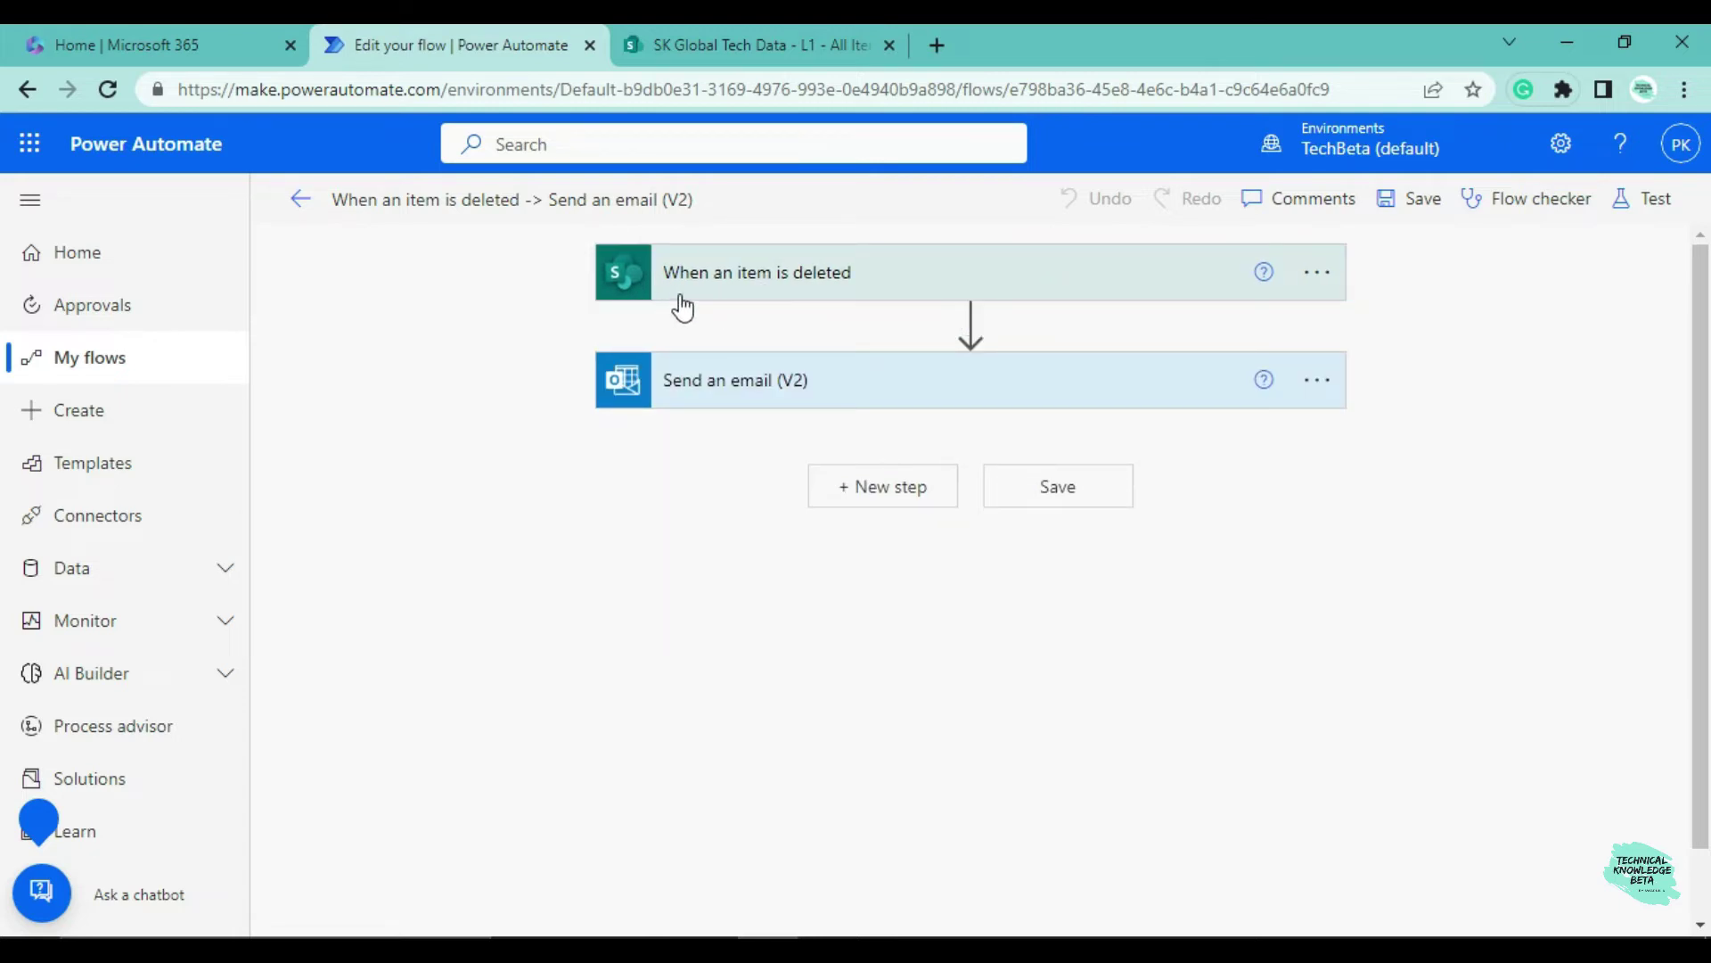
pyautogui.click(807, 285)
pyautogui.click(807, 285)
pyautogui.click(796, 376)
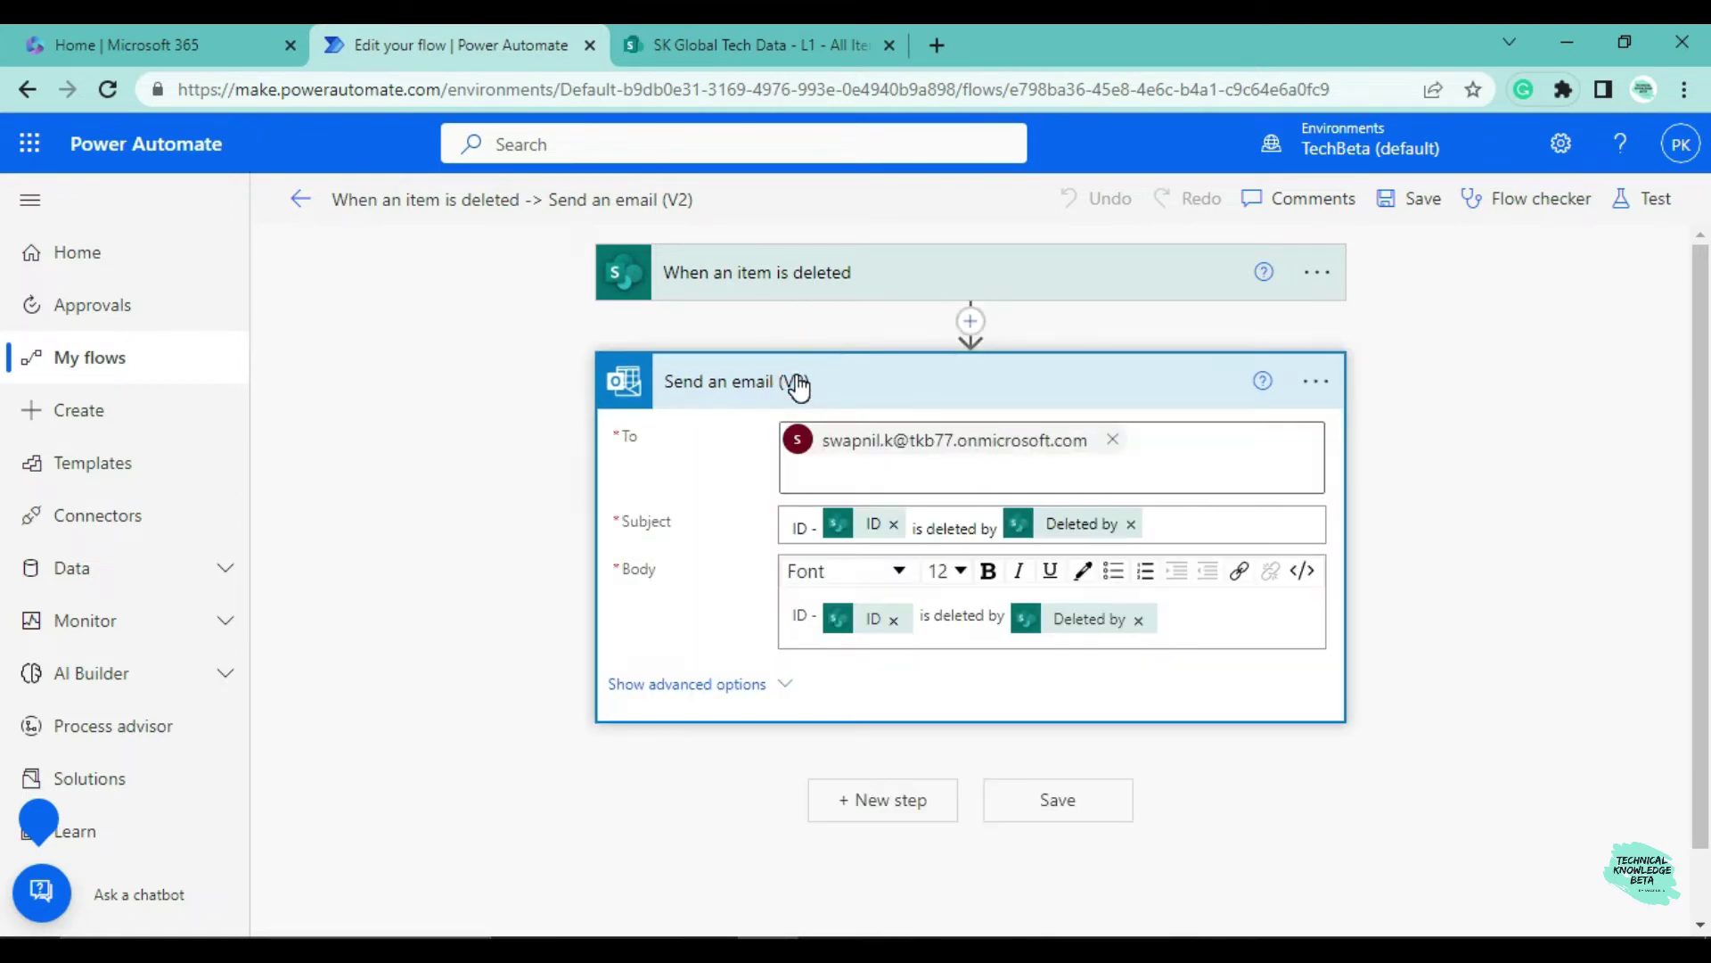
pyautogui.click(812, 382)
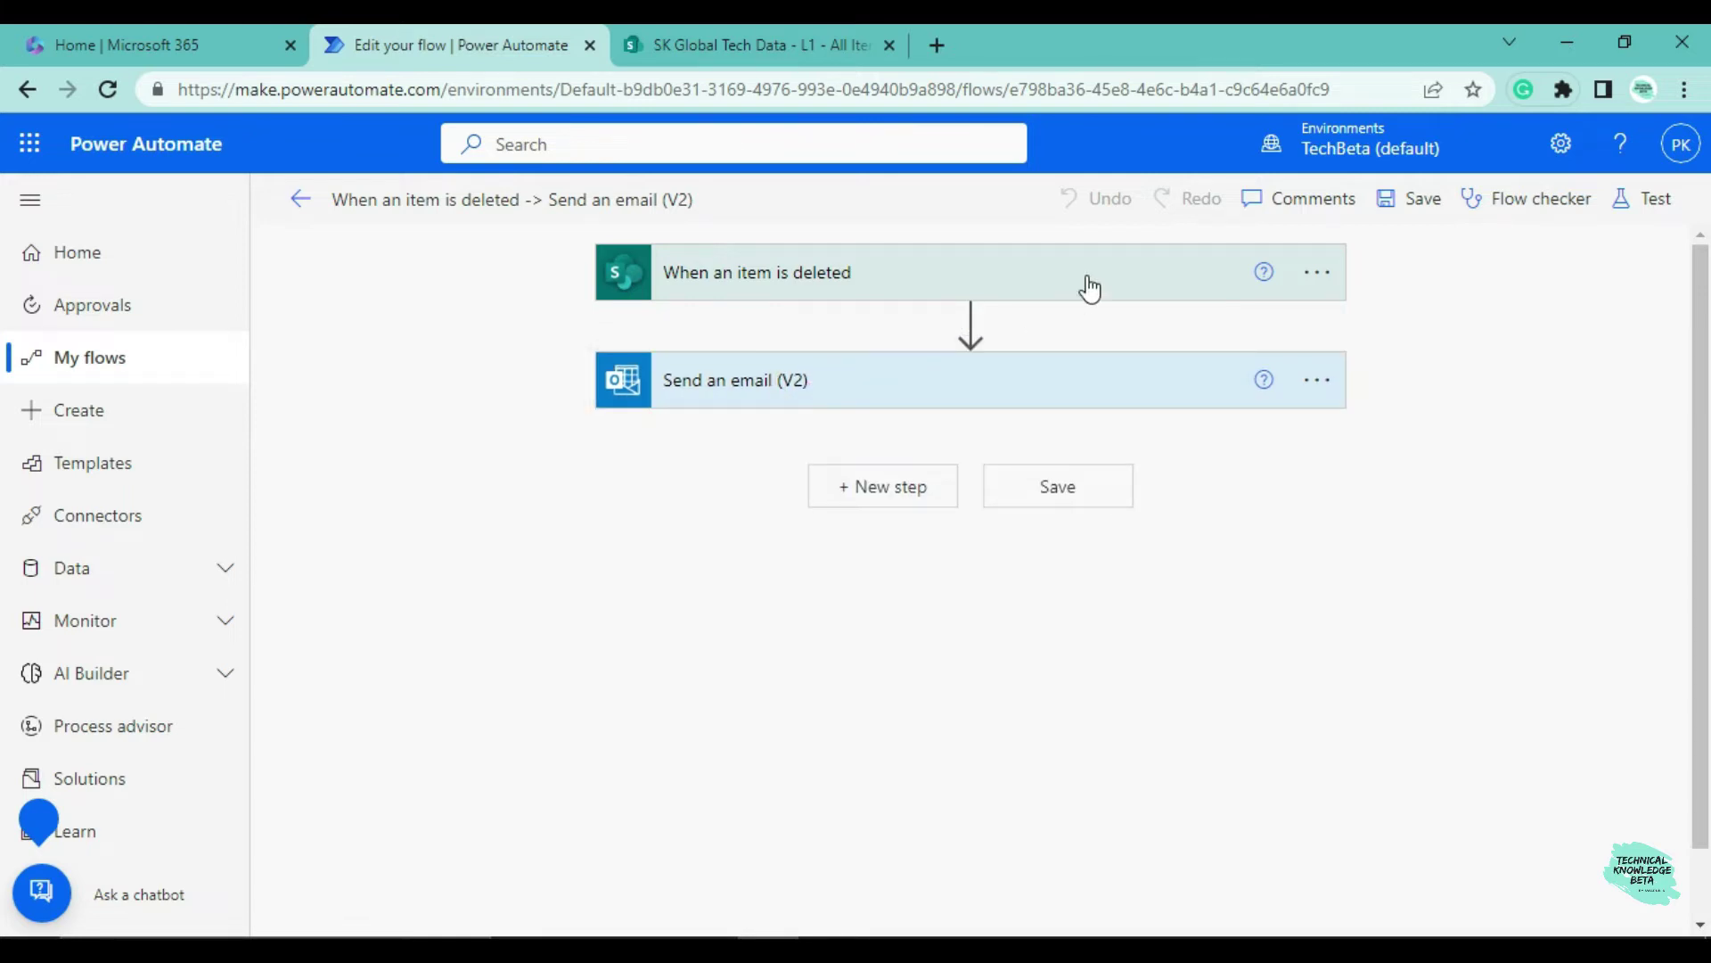
# Start a manual test of the flow, then check which account is signed in
pyautogui.click(1631, 199)
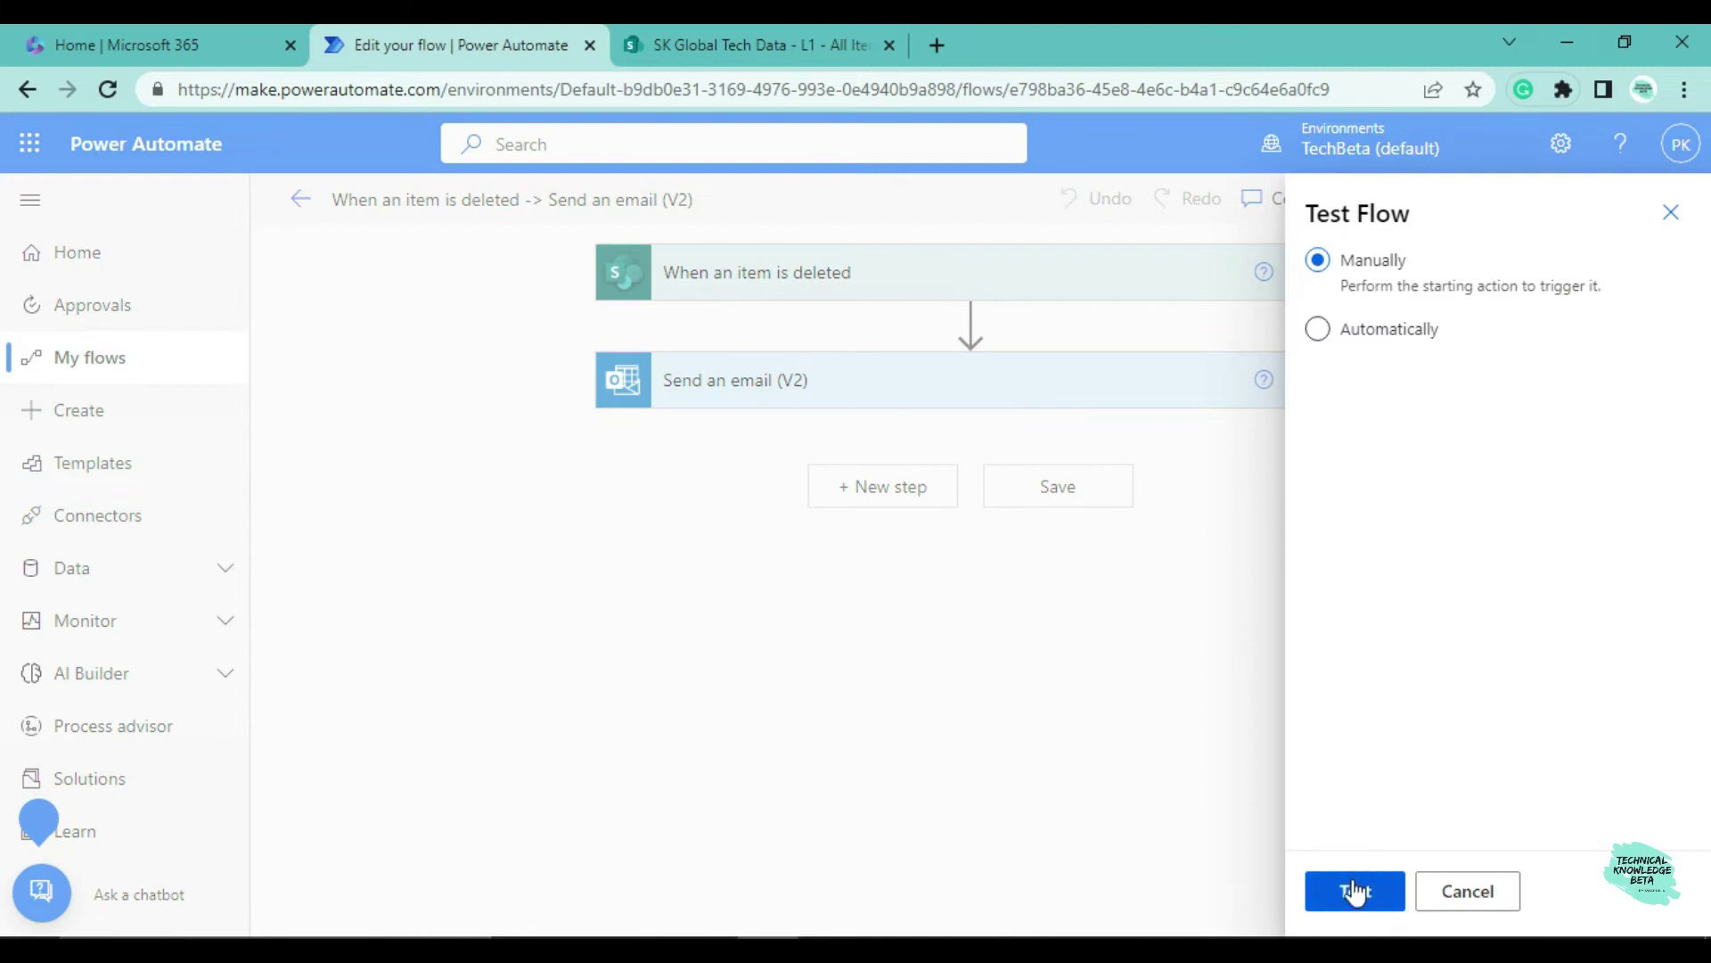
pyautogui.click(1355, 891)
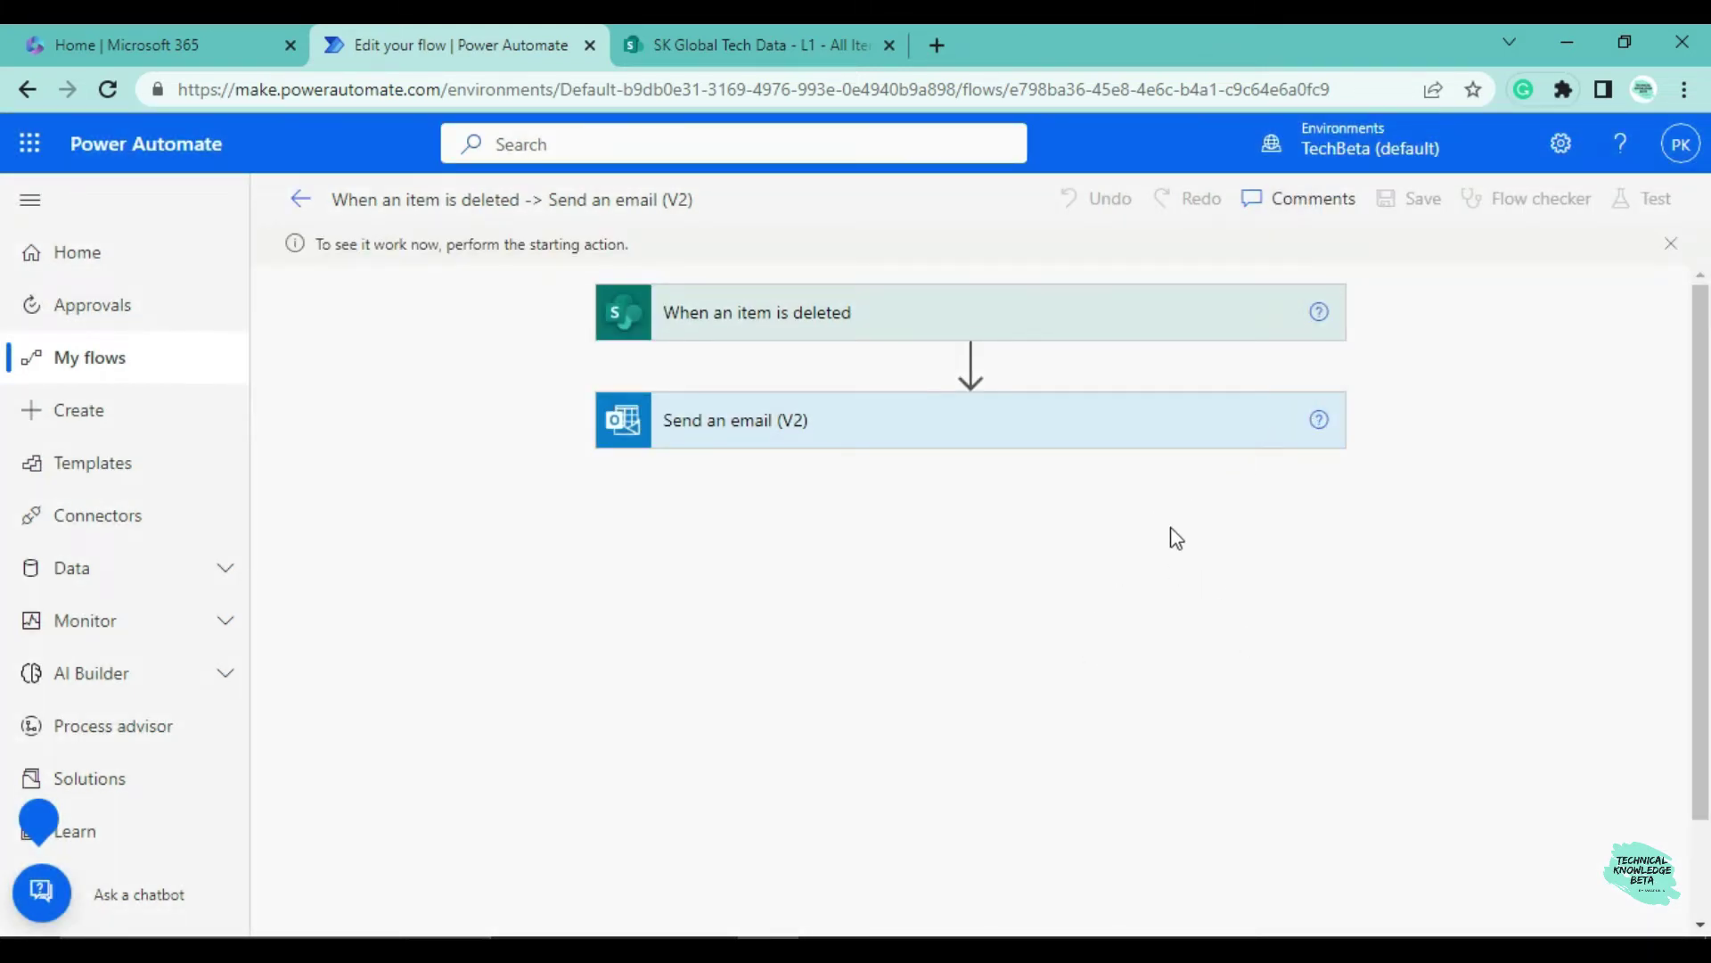
pyautogui.click(1681, 168)
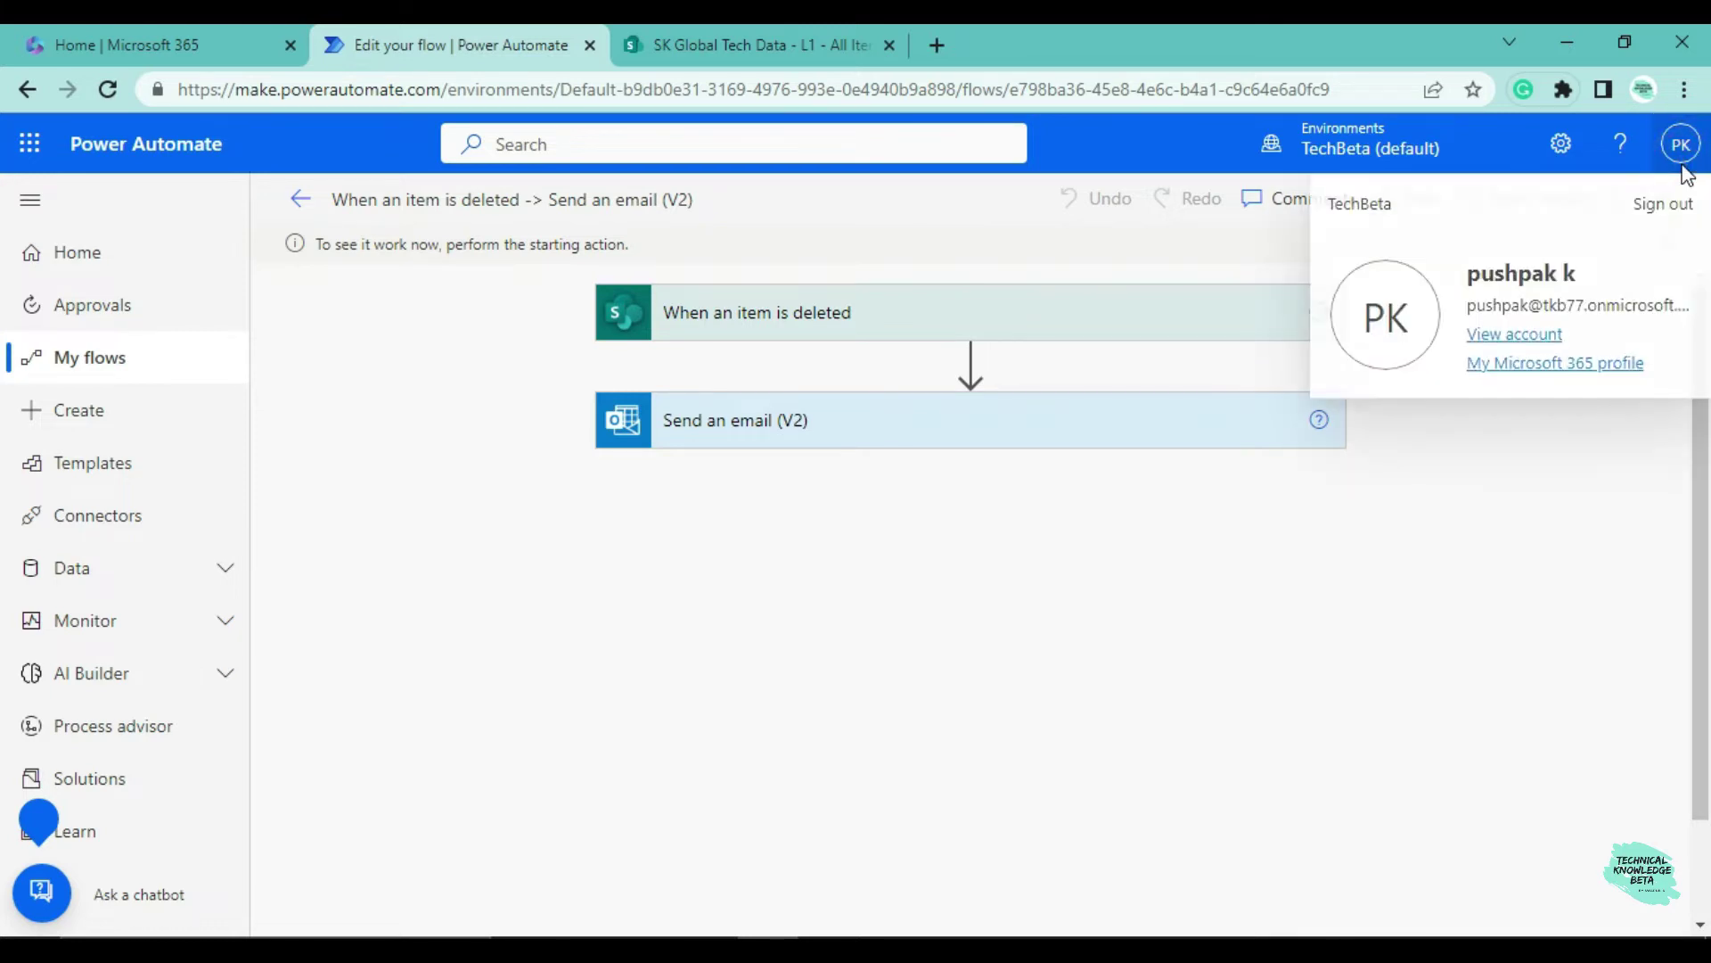
pyautogui.click(1521, 526)
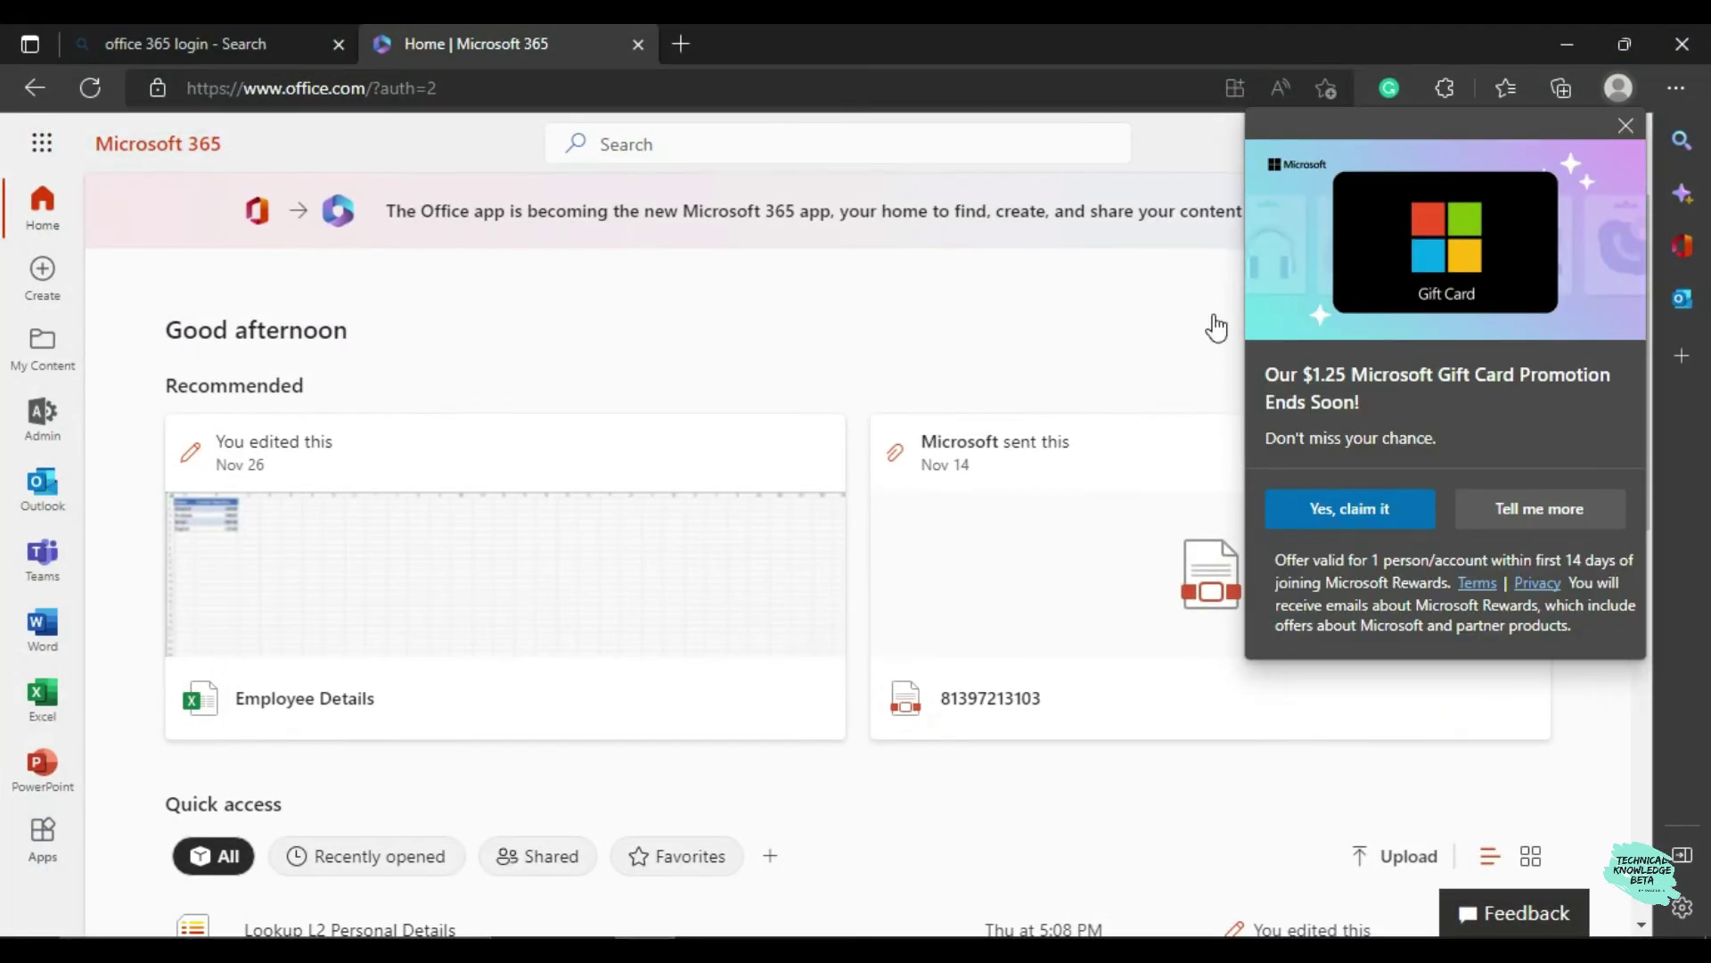
# Dismiss the gift card popup and return to the run failing with the Site Collection Admins error
pyautogui.click(1625, 127)
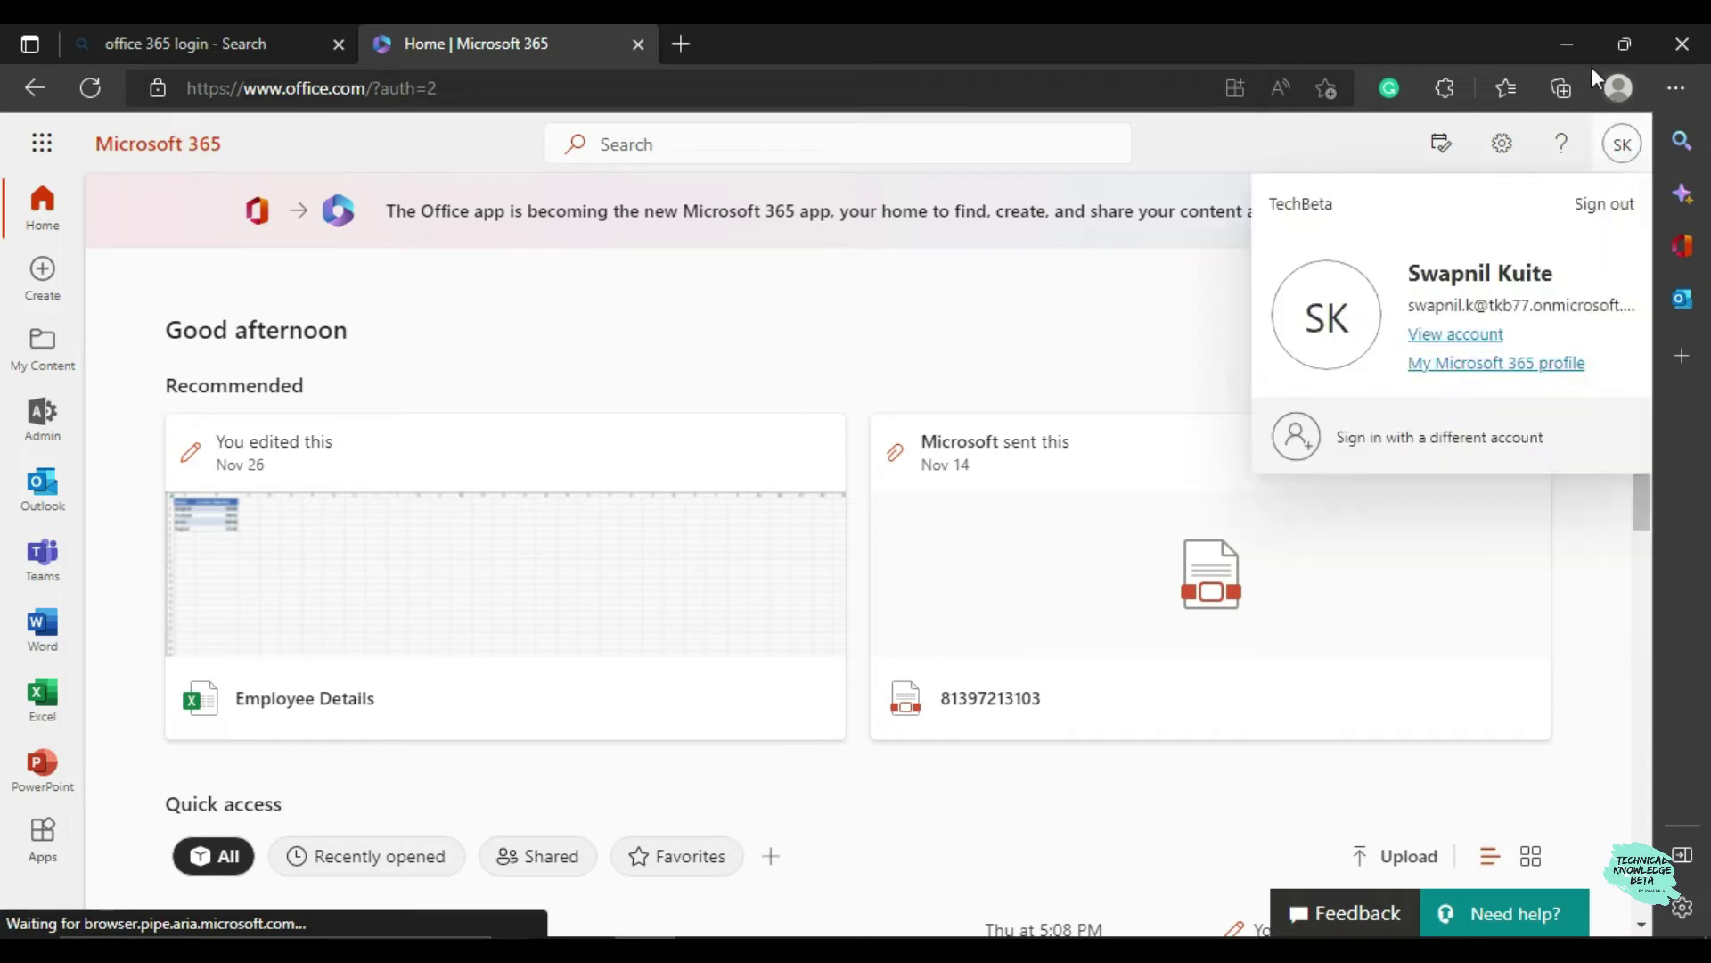
pyautogui.click(1556, 45)
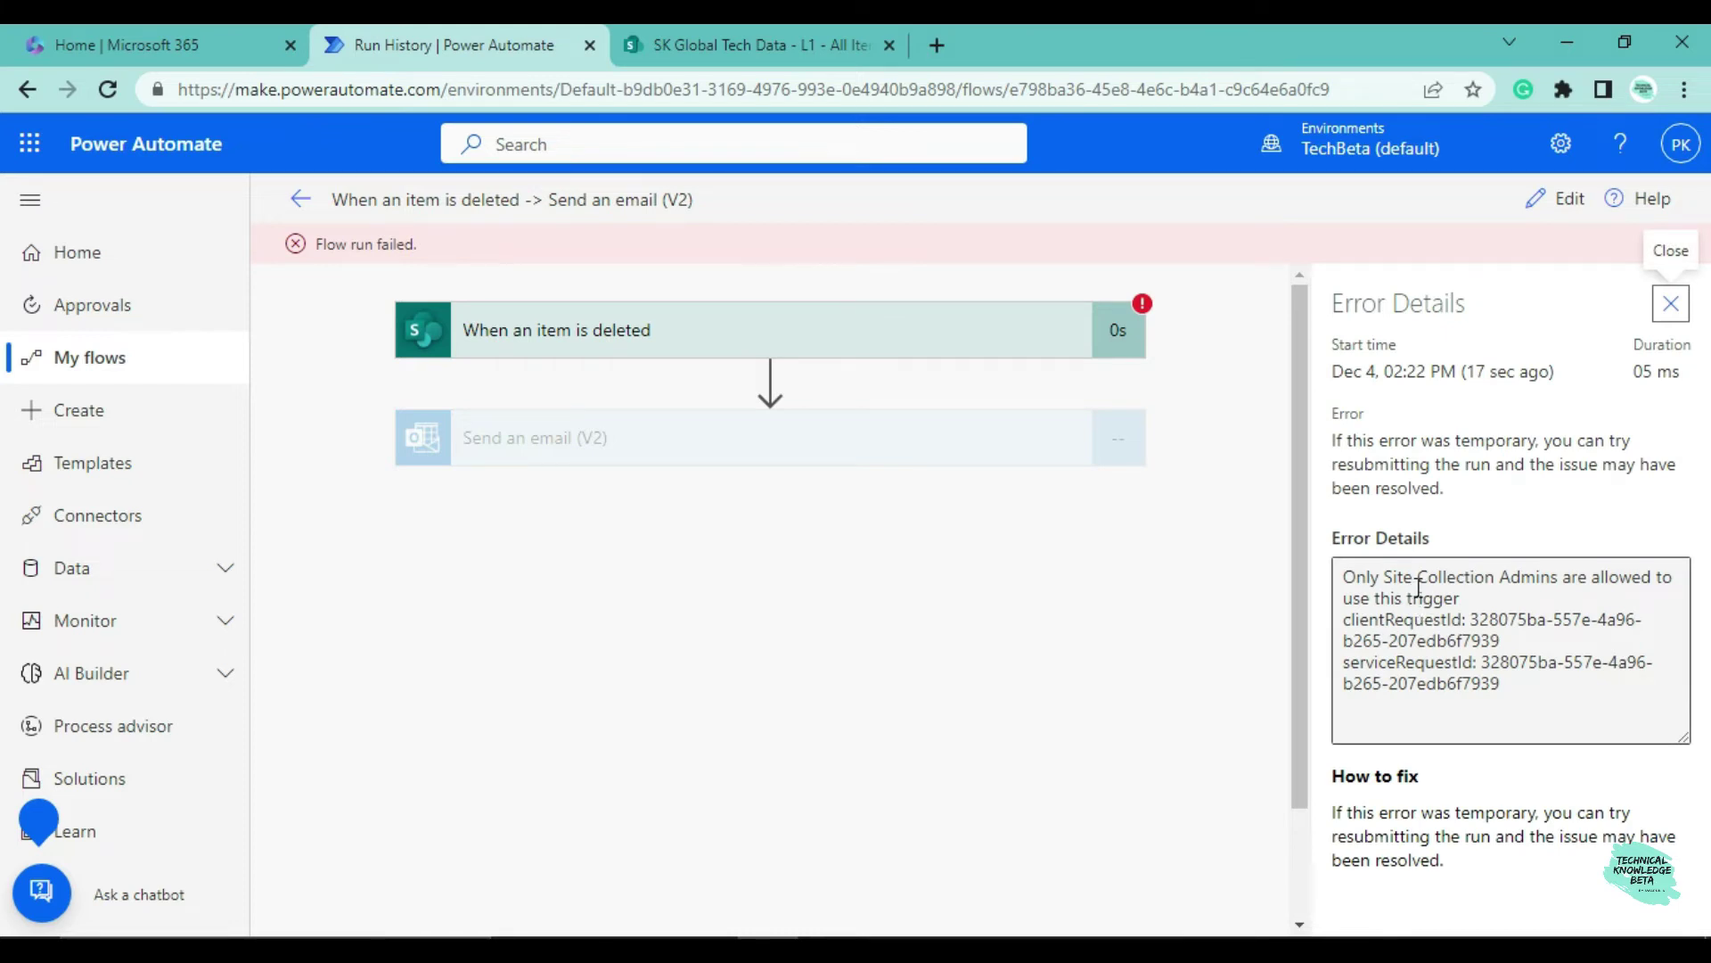
# Note the Collection Admins requirement, then check the SharePoint site's group membership showing two owners
pyautogui.moveTo(1417, 582); pyautogui.dragTo(1547, 583)
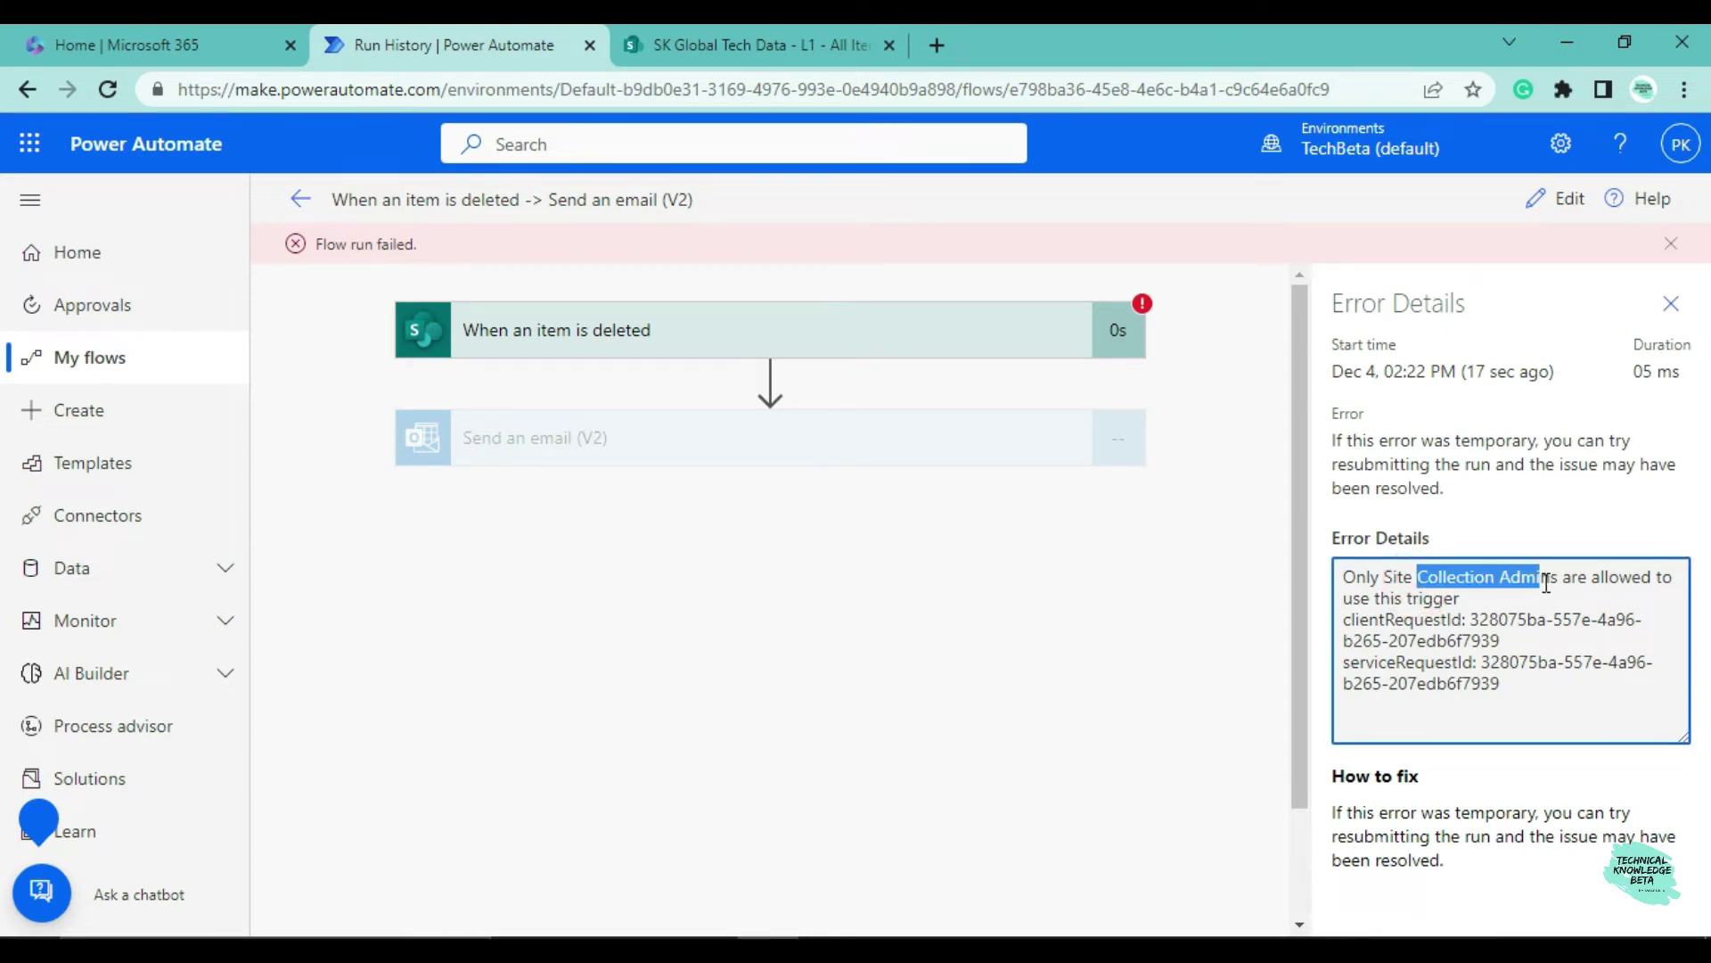
pyautogui.click(1156, 583)
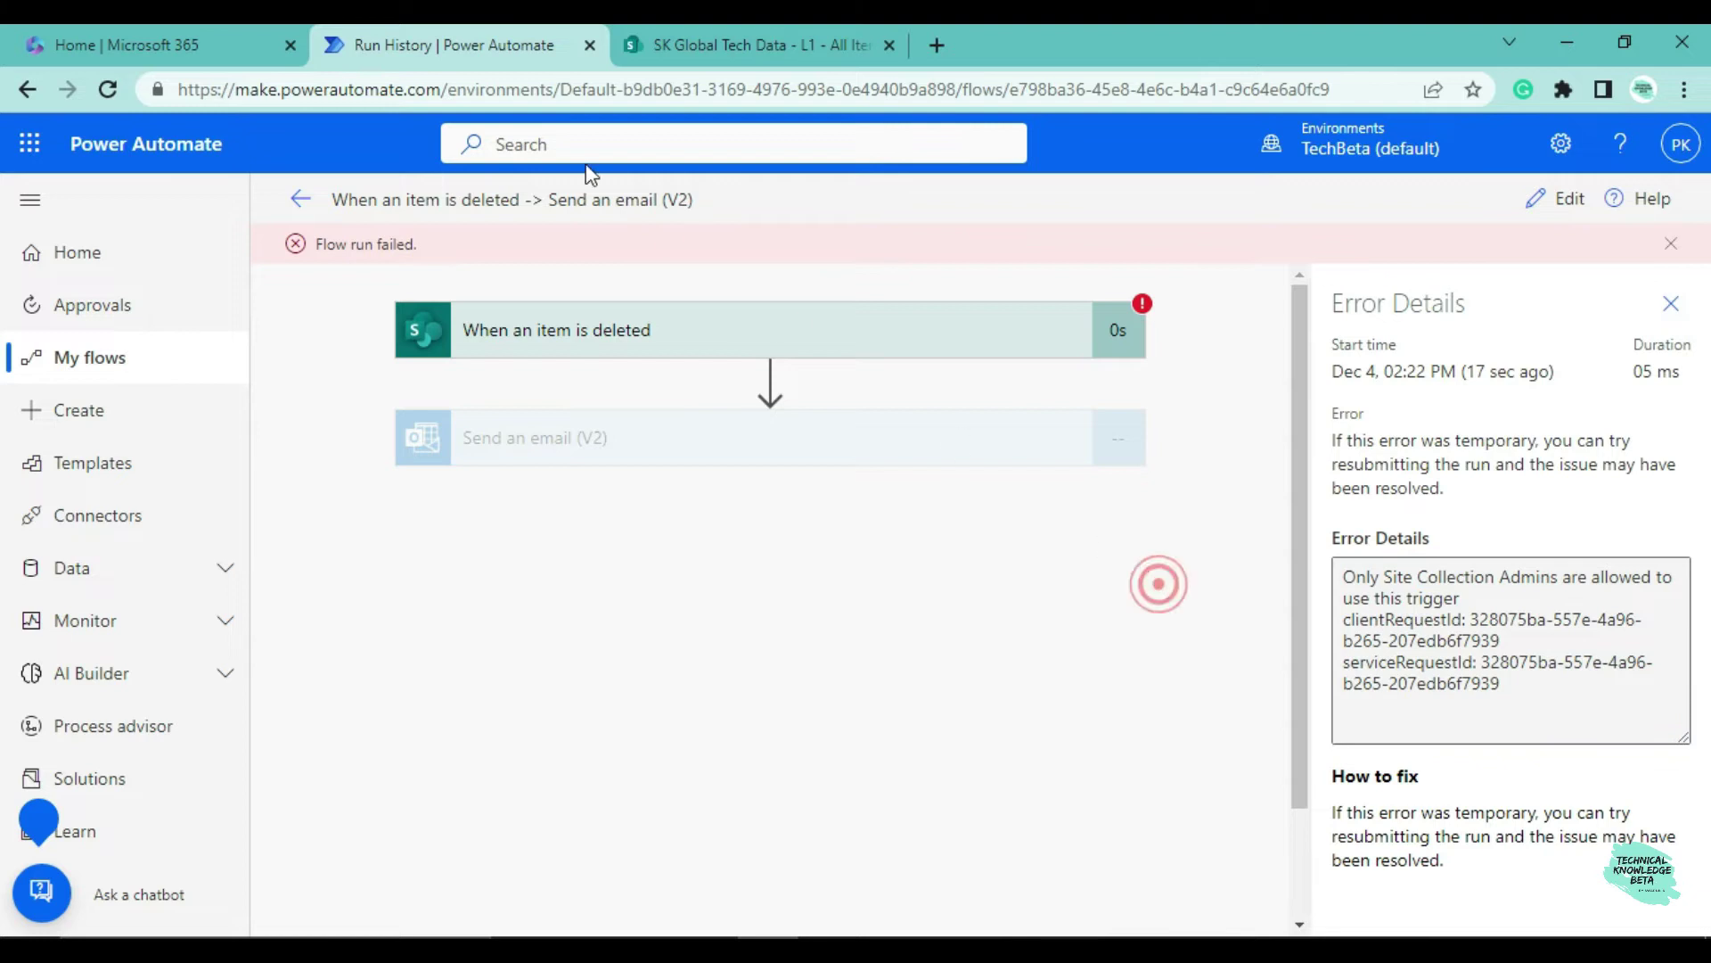
pyautogui.click(726, 56)
pyautogui.click(1596, 223)
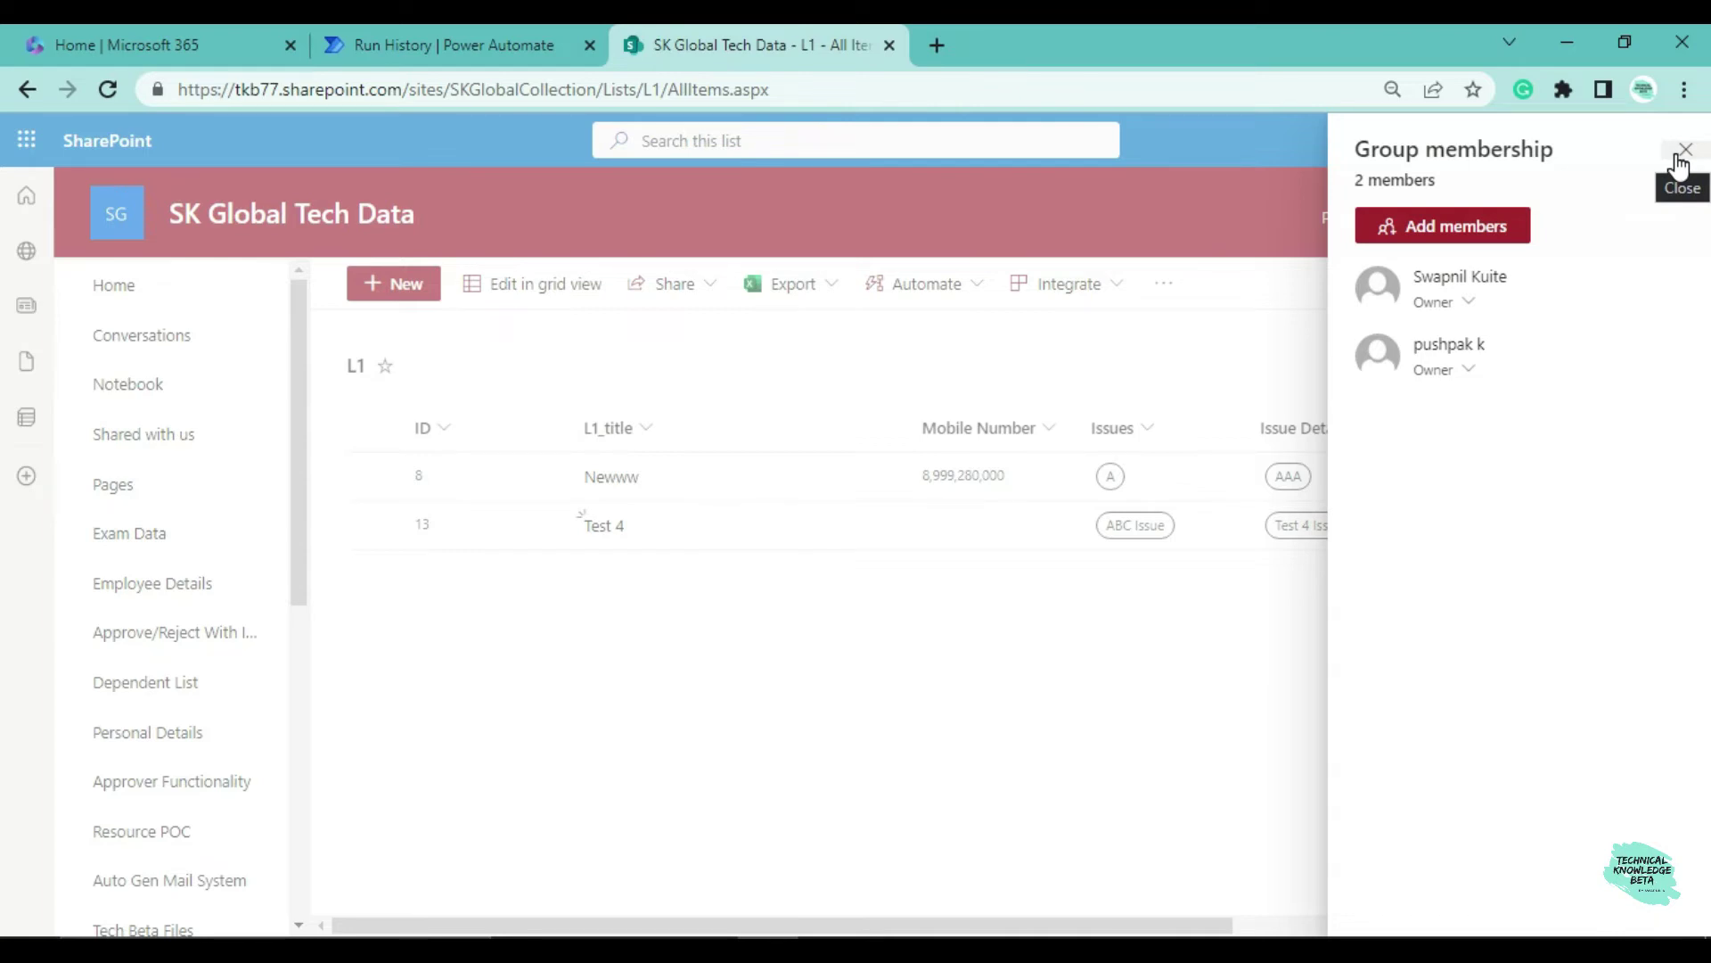
pyautogui.click(1684, 150)
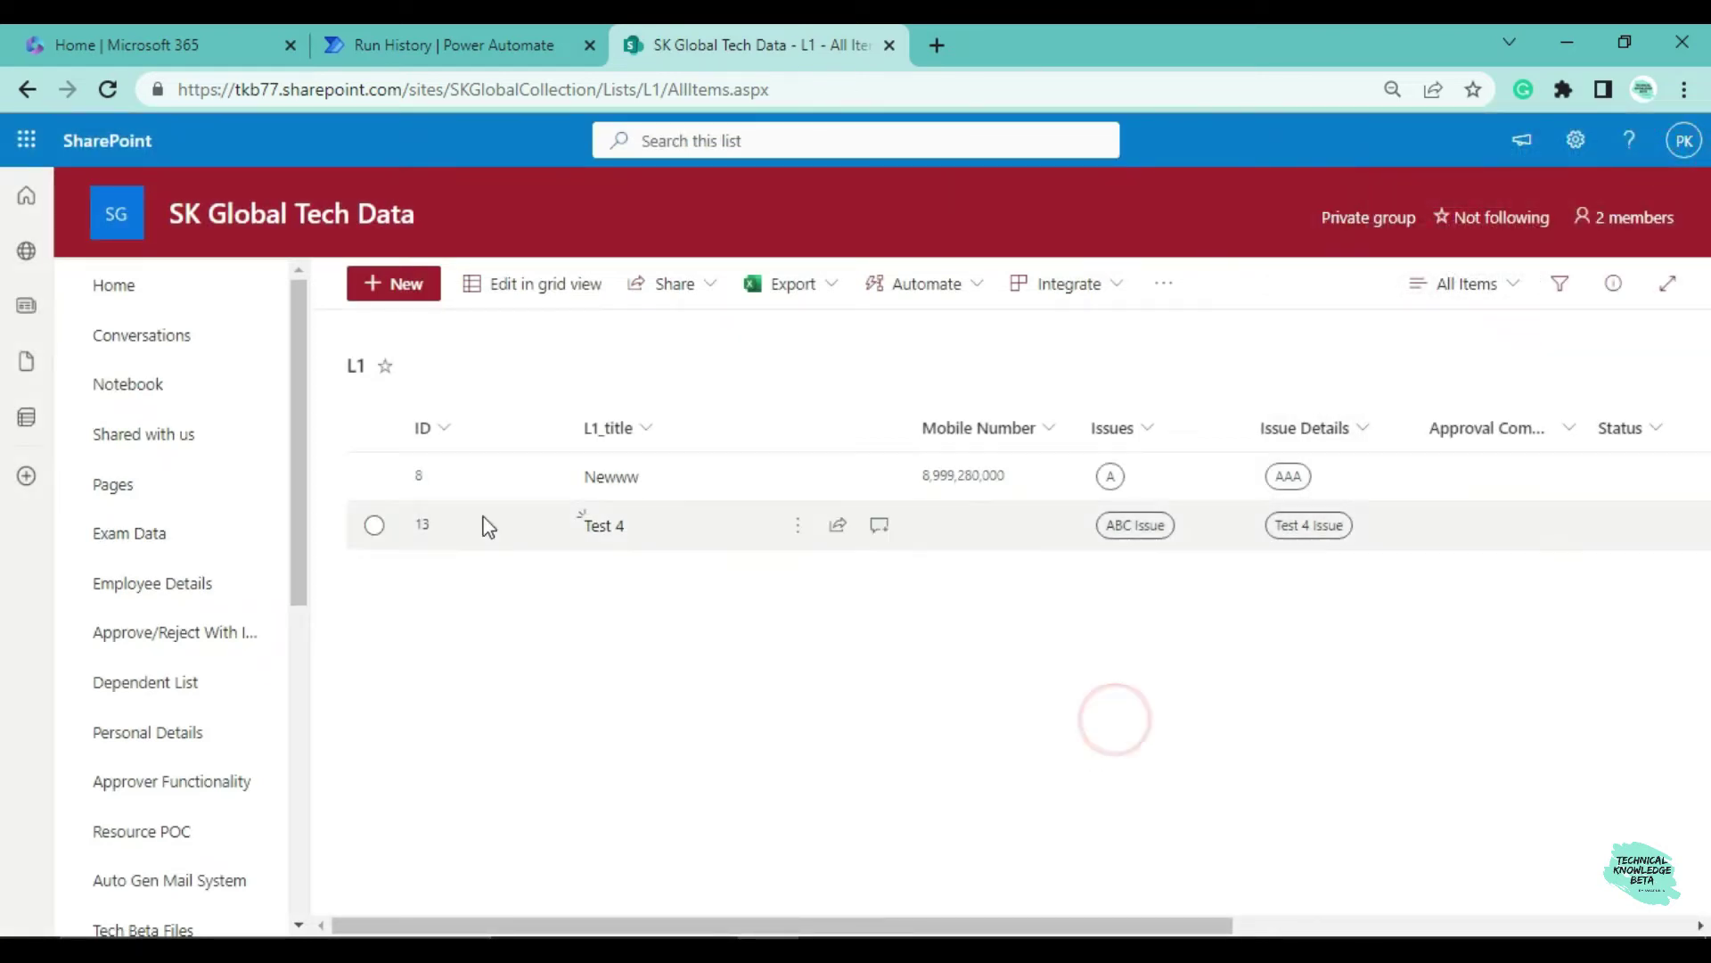
# Return to the failed flow run and close its error details panel
pyautogui.click(400, 43)
pyautogui.moveTo(1417, 577); pyautogui.dragTo(1564, 582)
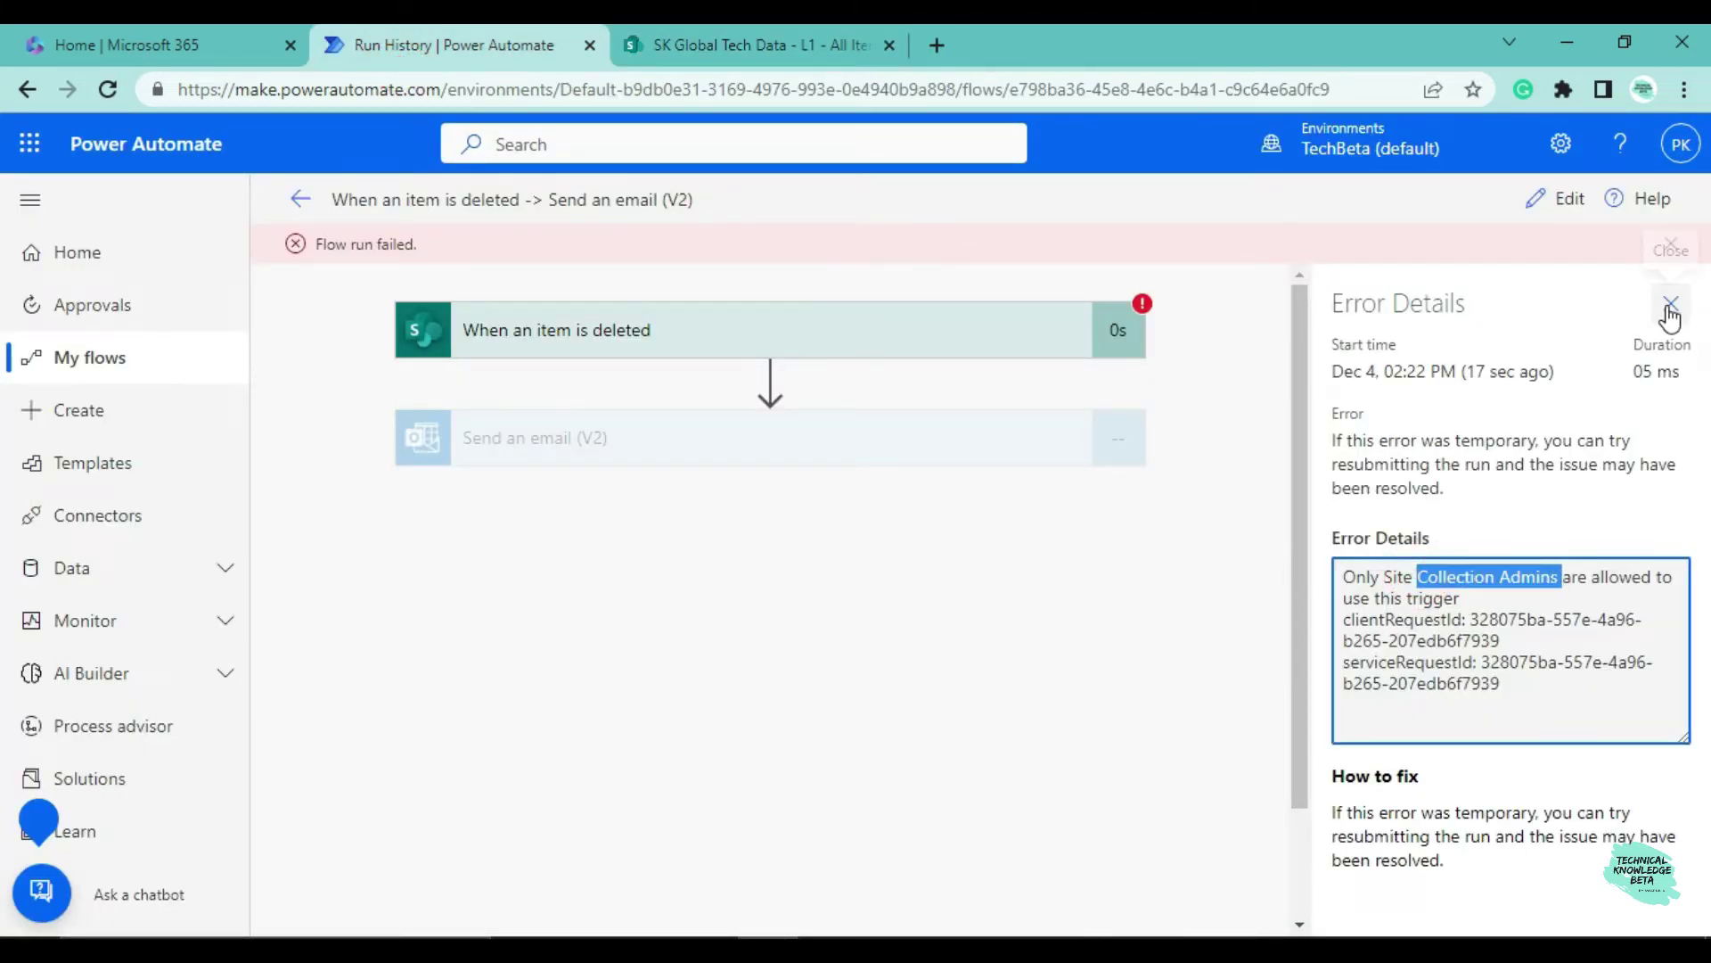
pyautogui.click(1671, 303)
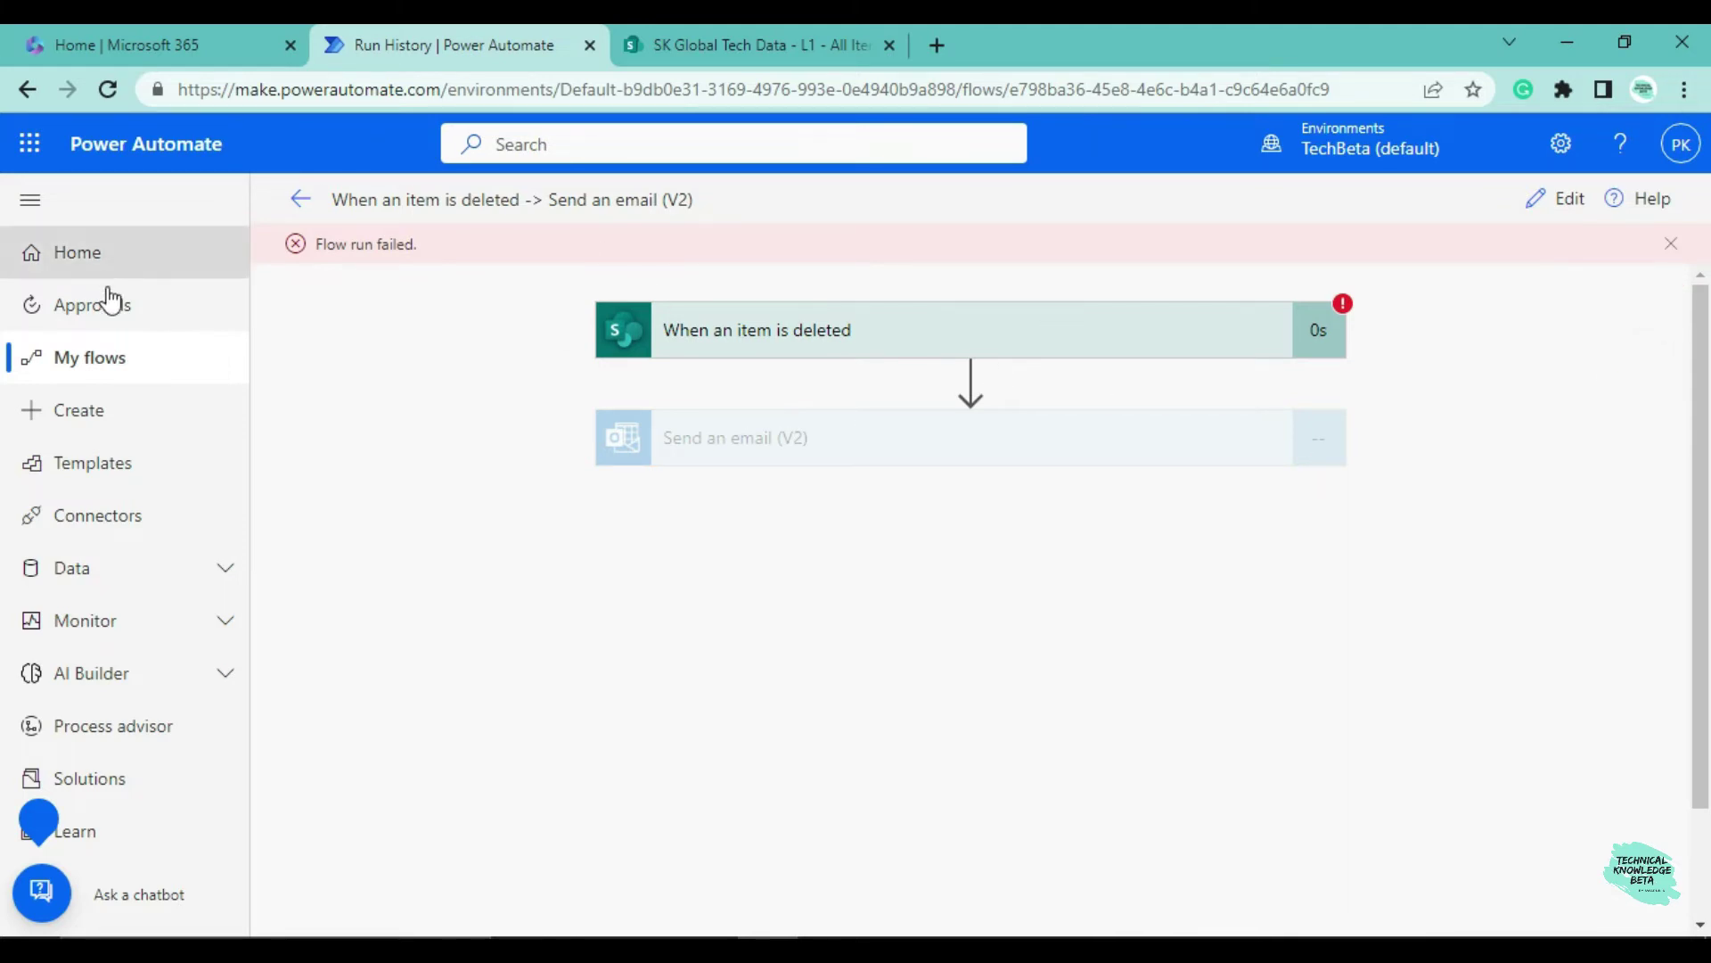
# Launch SharePoint from the Microsoft 365 app launcher to see SK Global Tech Data among frequent sites
pyautogui.click(116, 257)
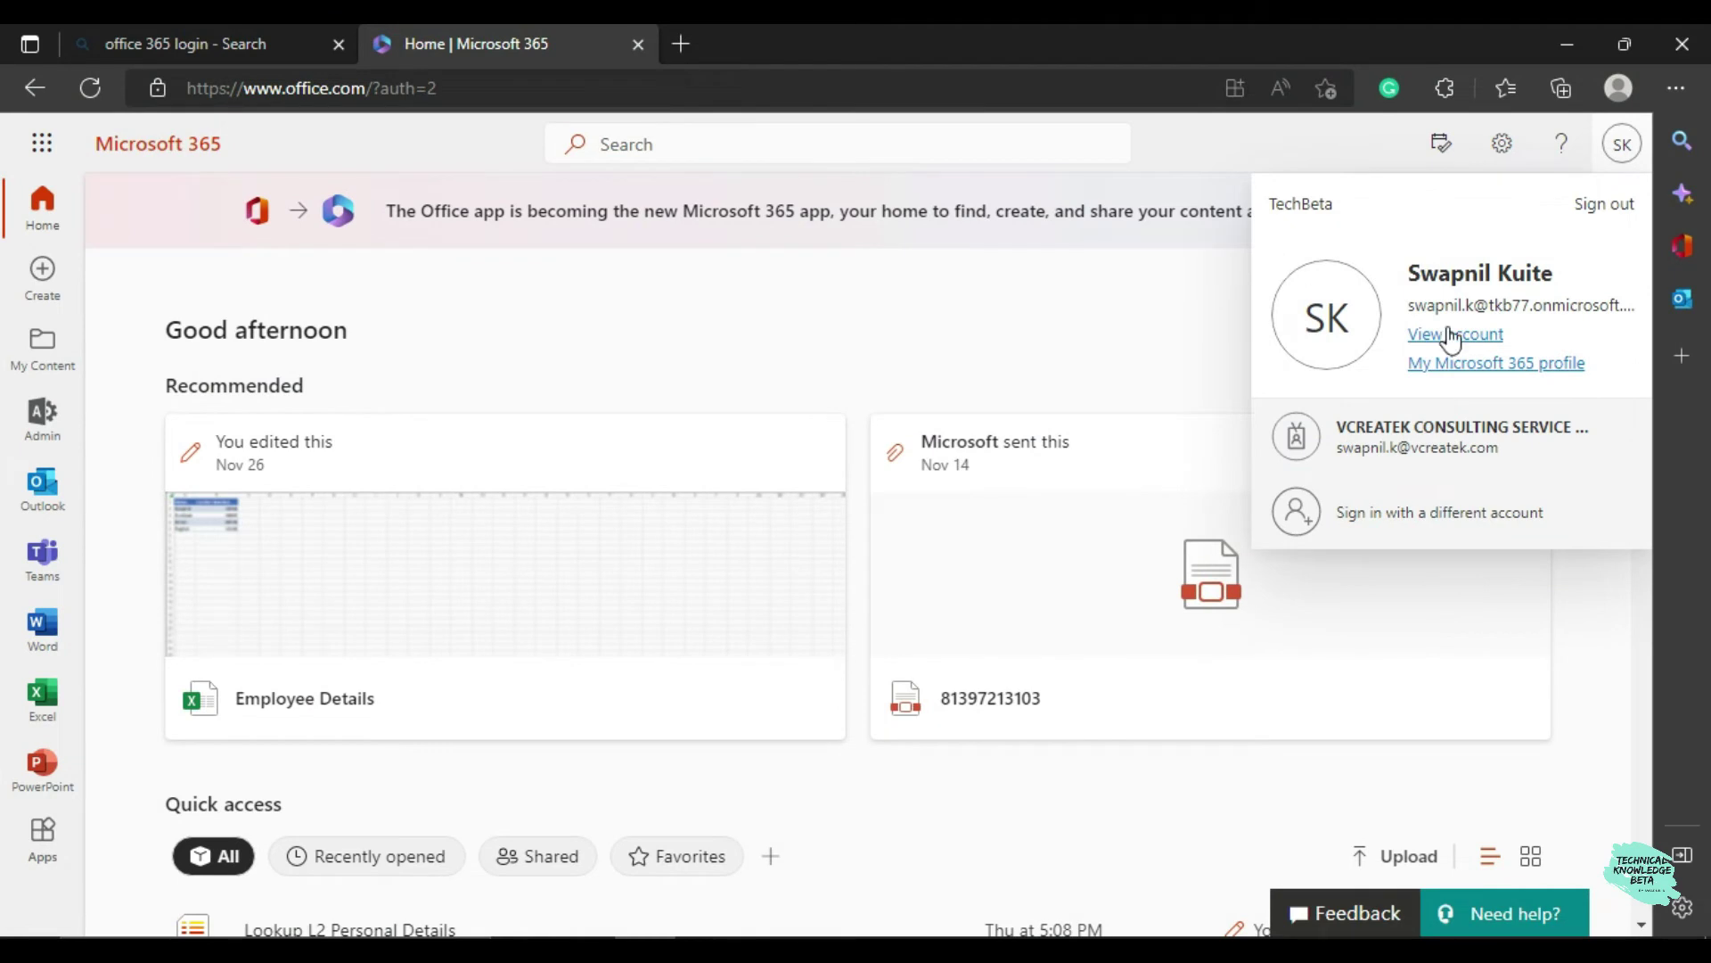
pyautogui.click(1046, 313)
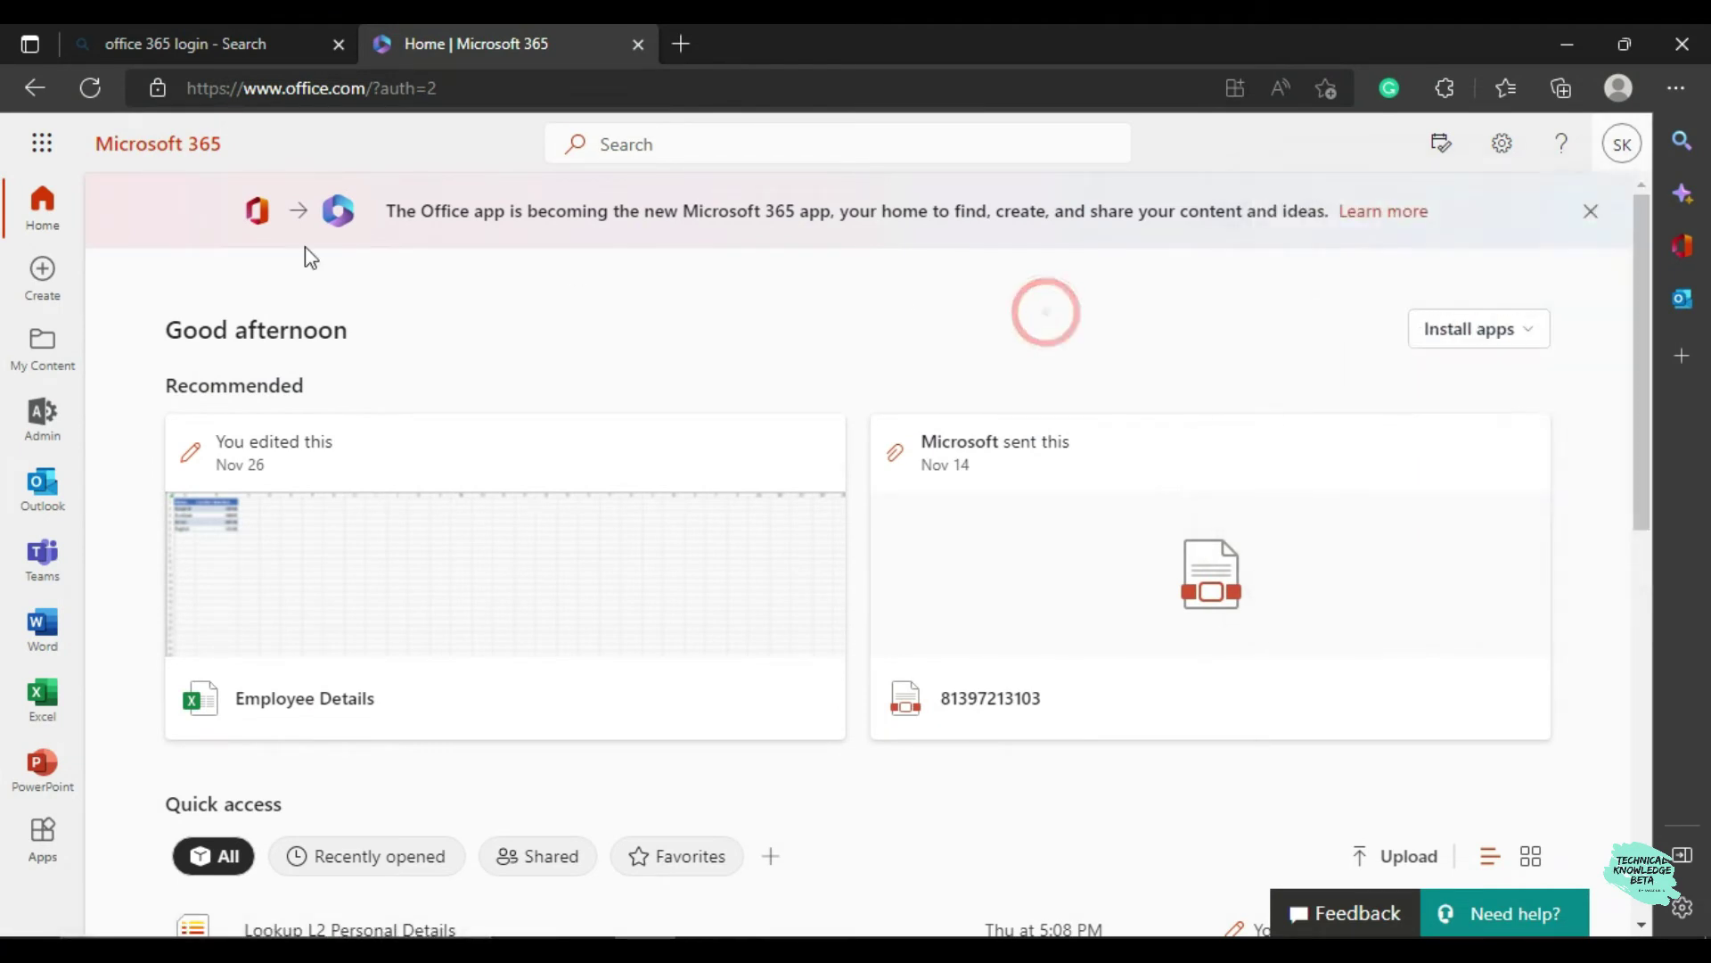
pyautogui.click(36, 143)
pyautogui.click(89, 486)
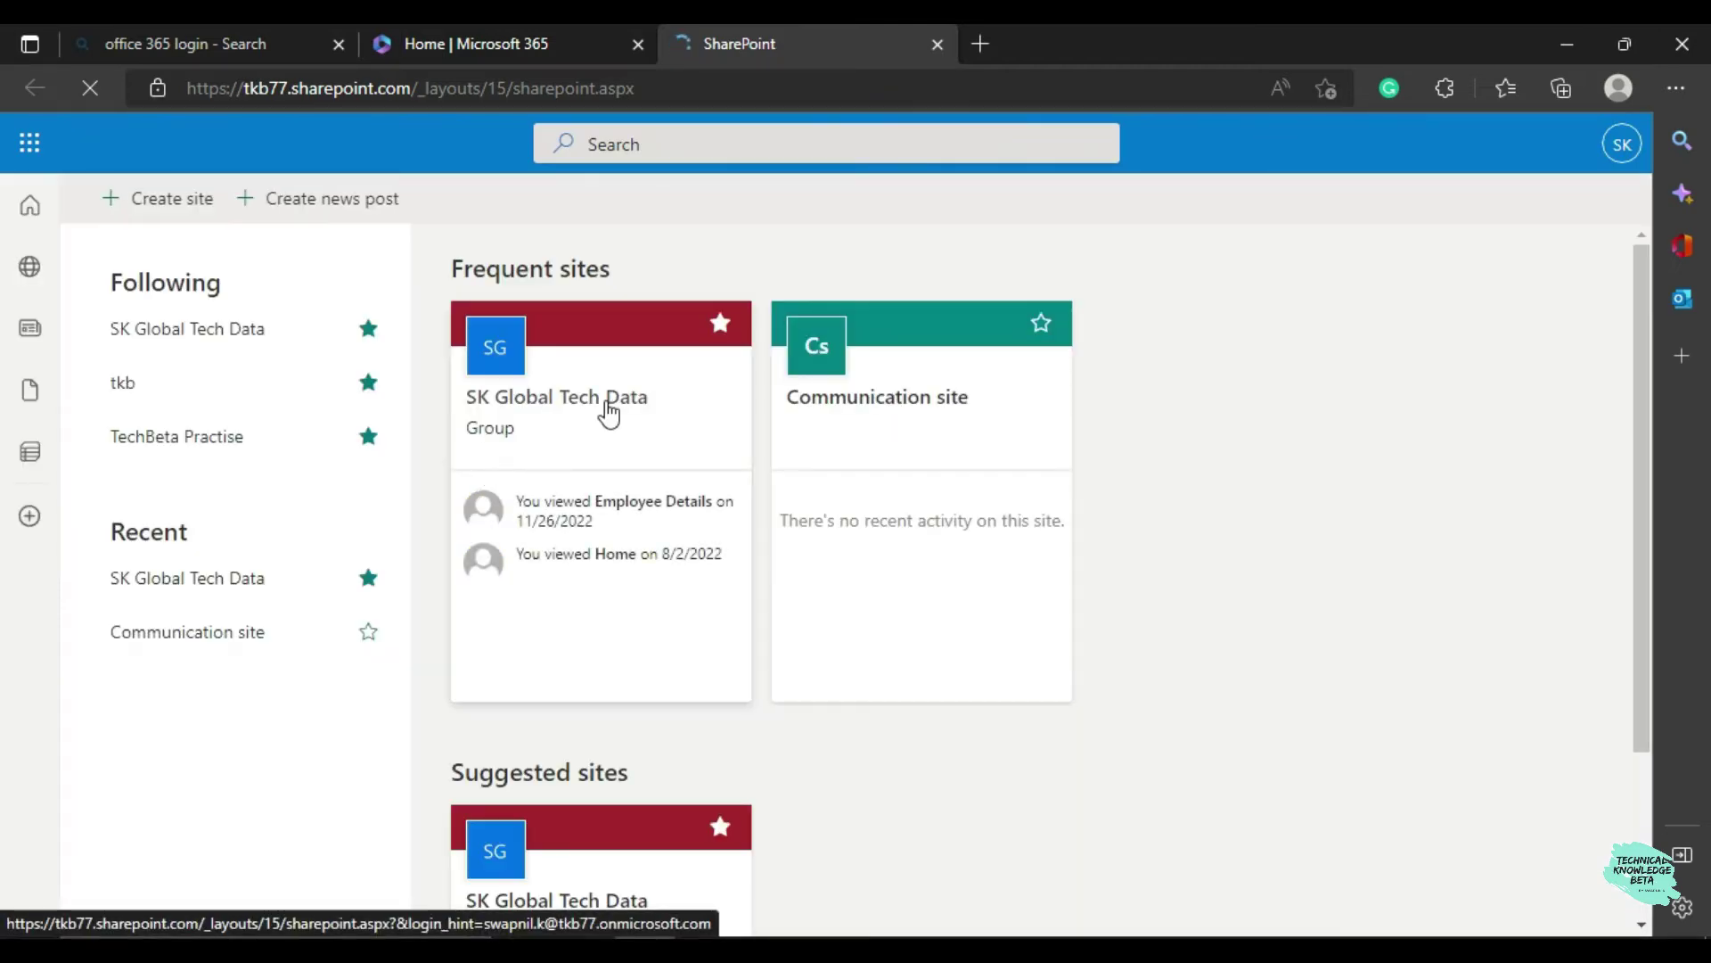
pyautogui.click(607, 410)
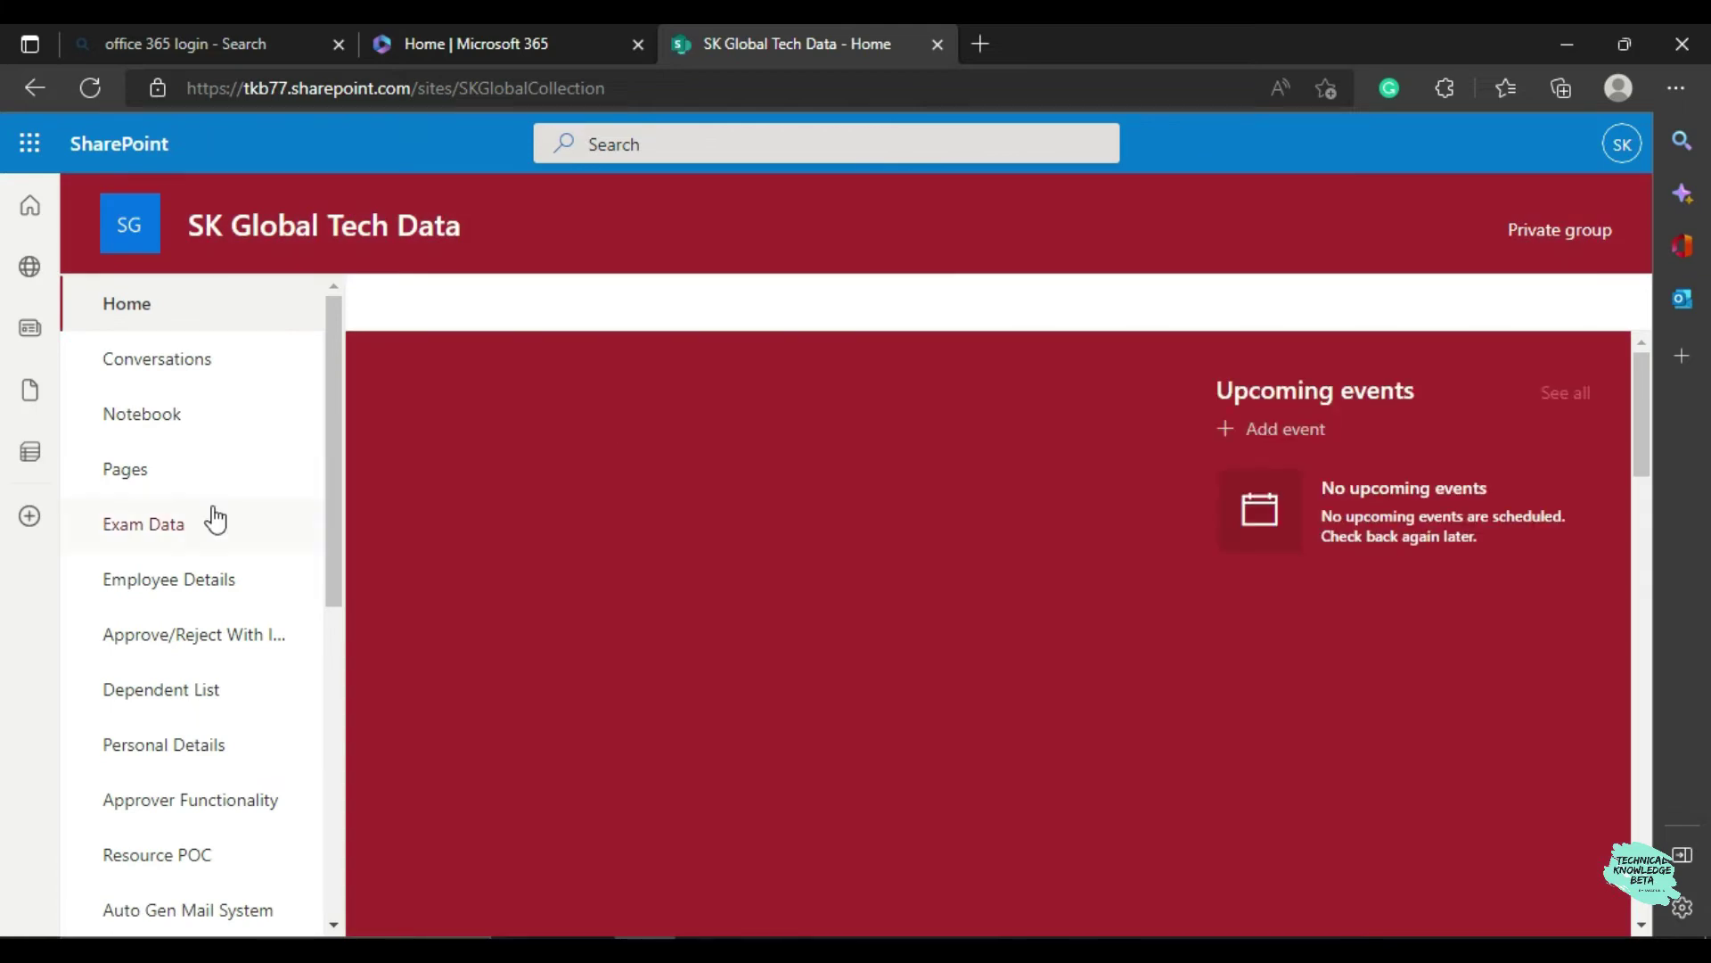
pyautogui.scroll(-5, 212, 535)
pyautogui.scroll(-1, 210, 577)
pyautogui.click(131, 418)
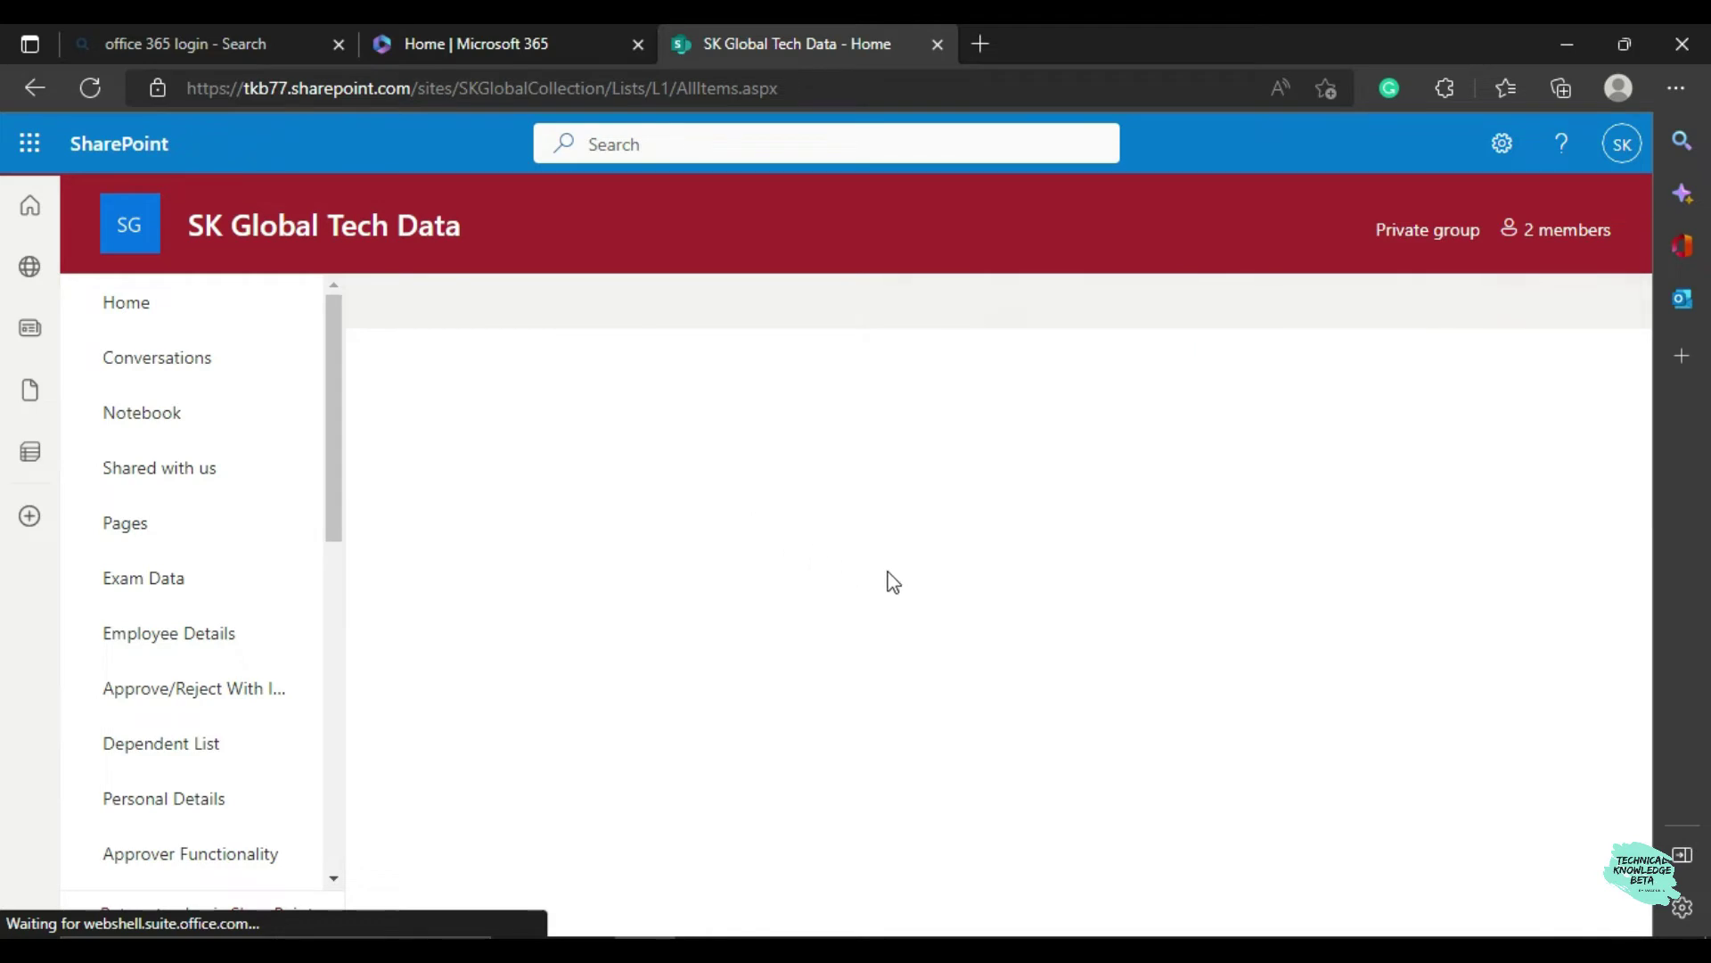
pyautogui.click(1566, 230)
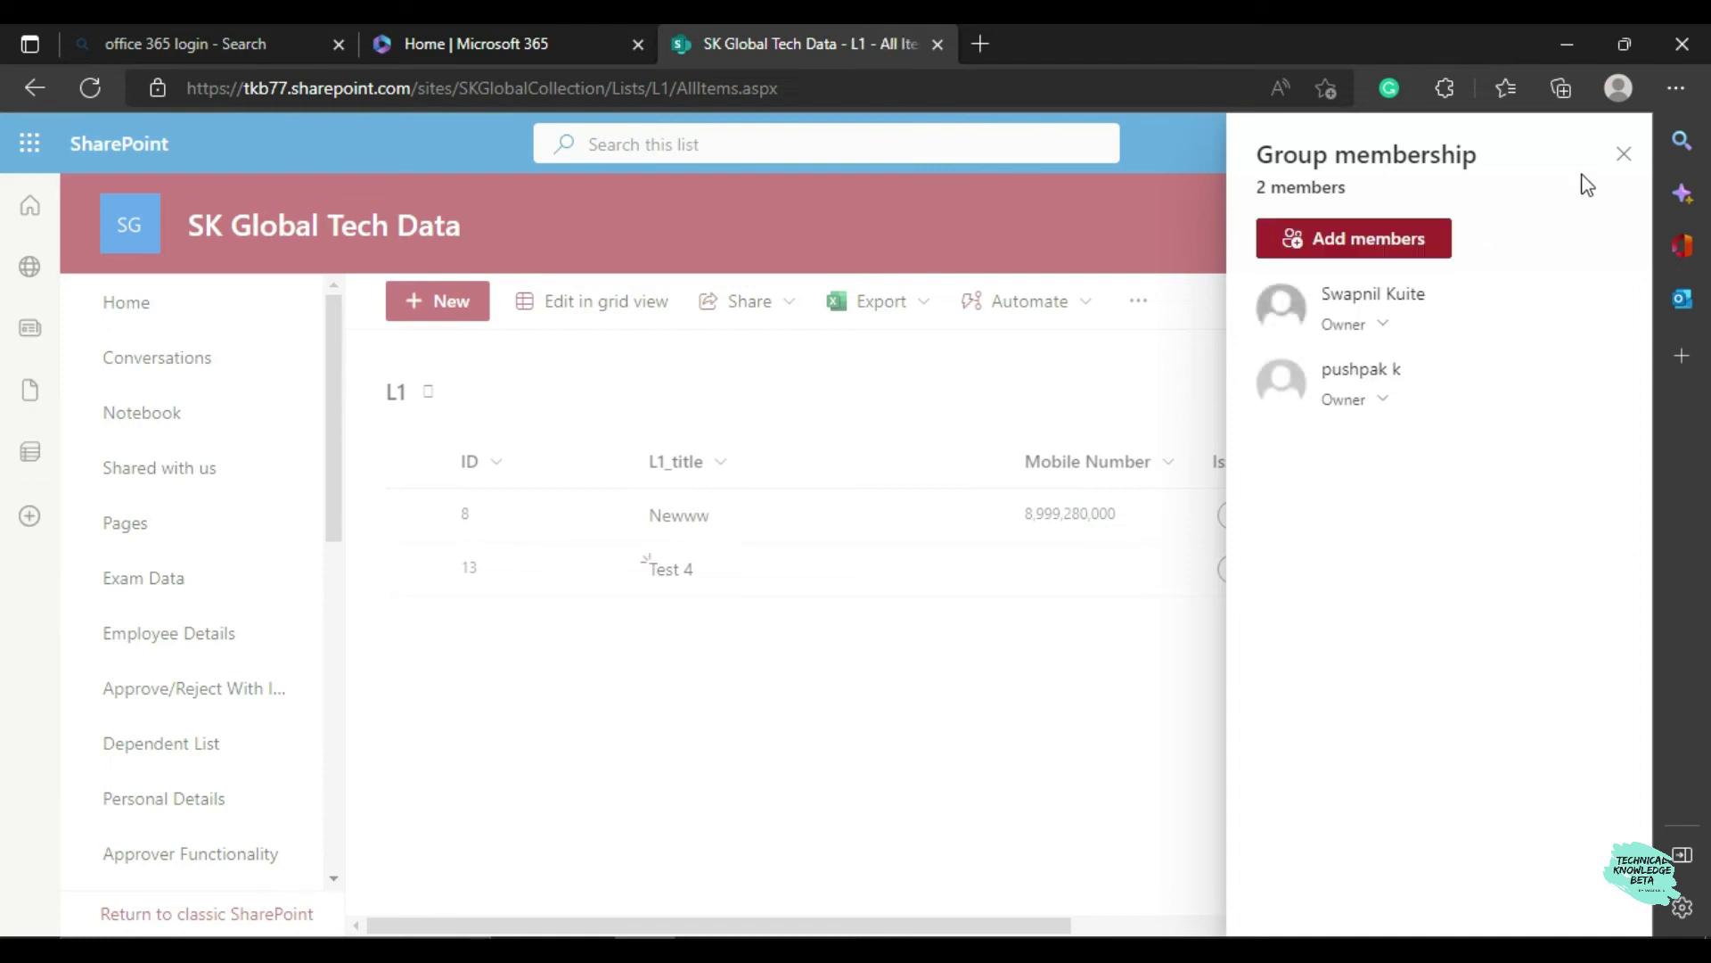
pyautogui.click(1624, 154)
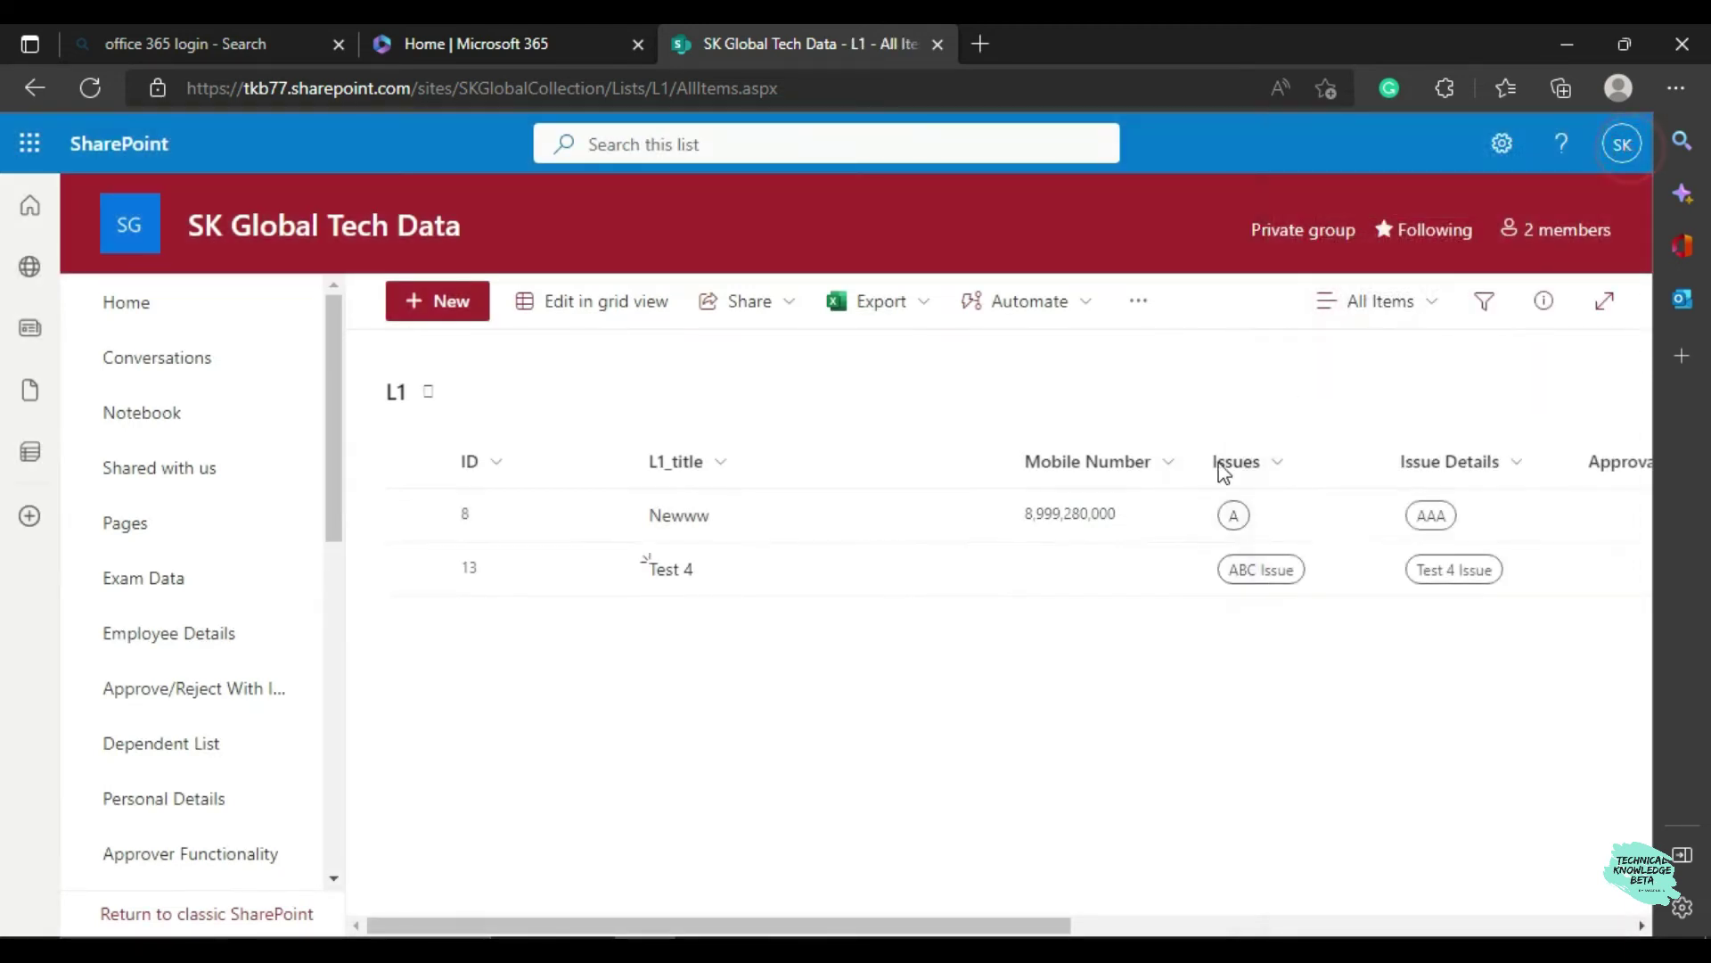
pyautogui.click(170, 294)
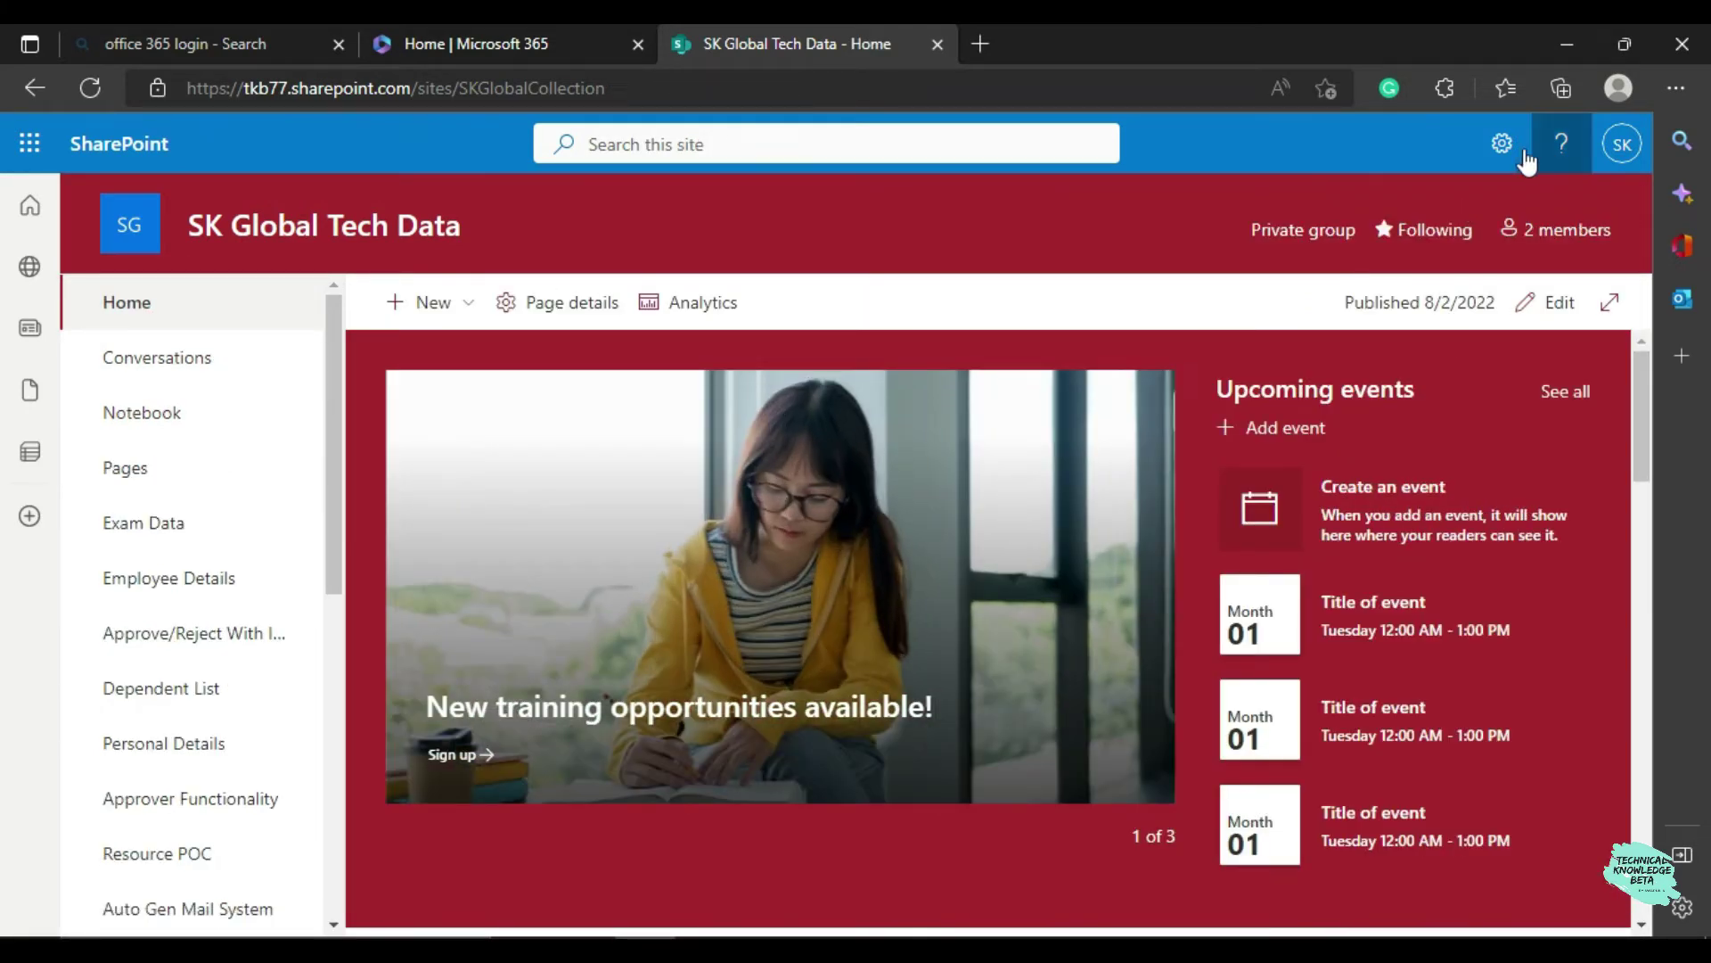
# Open SK Global Tech Data's advanced permissions through the Settings gear and Site permissions
pyautogui.click(1503, 144)
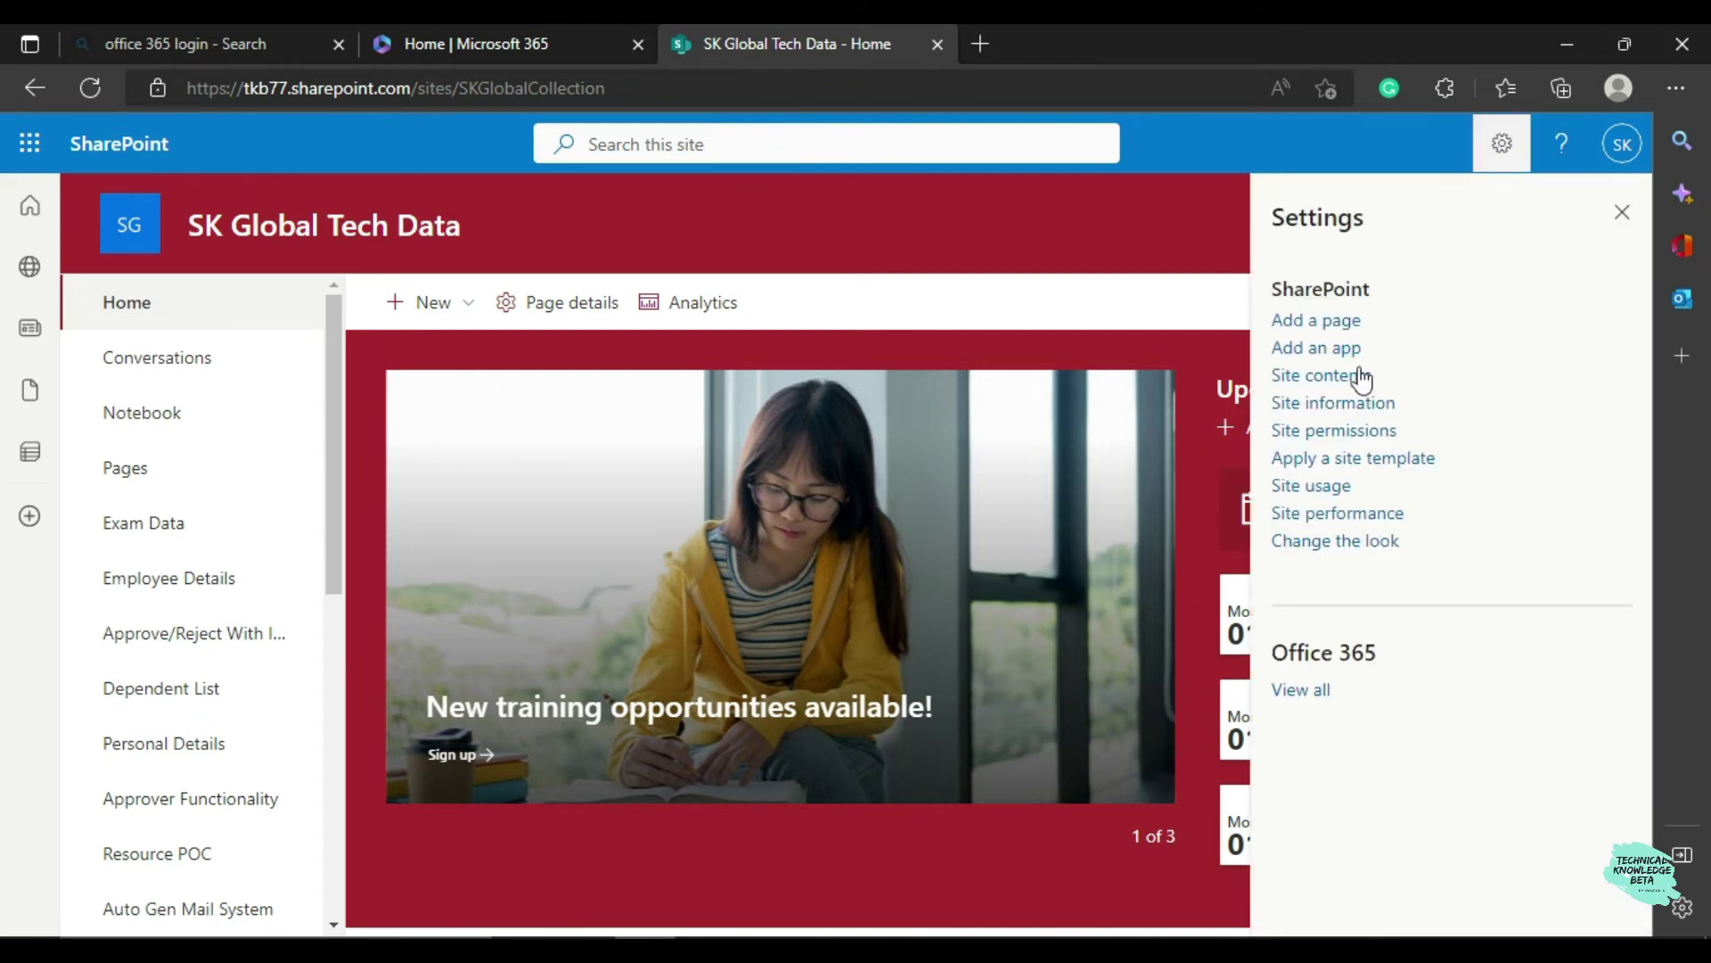
pyautogui.click(1373, 434)
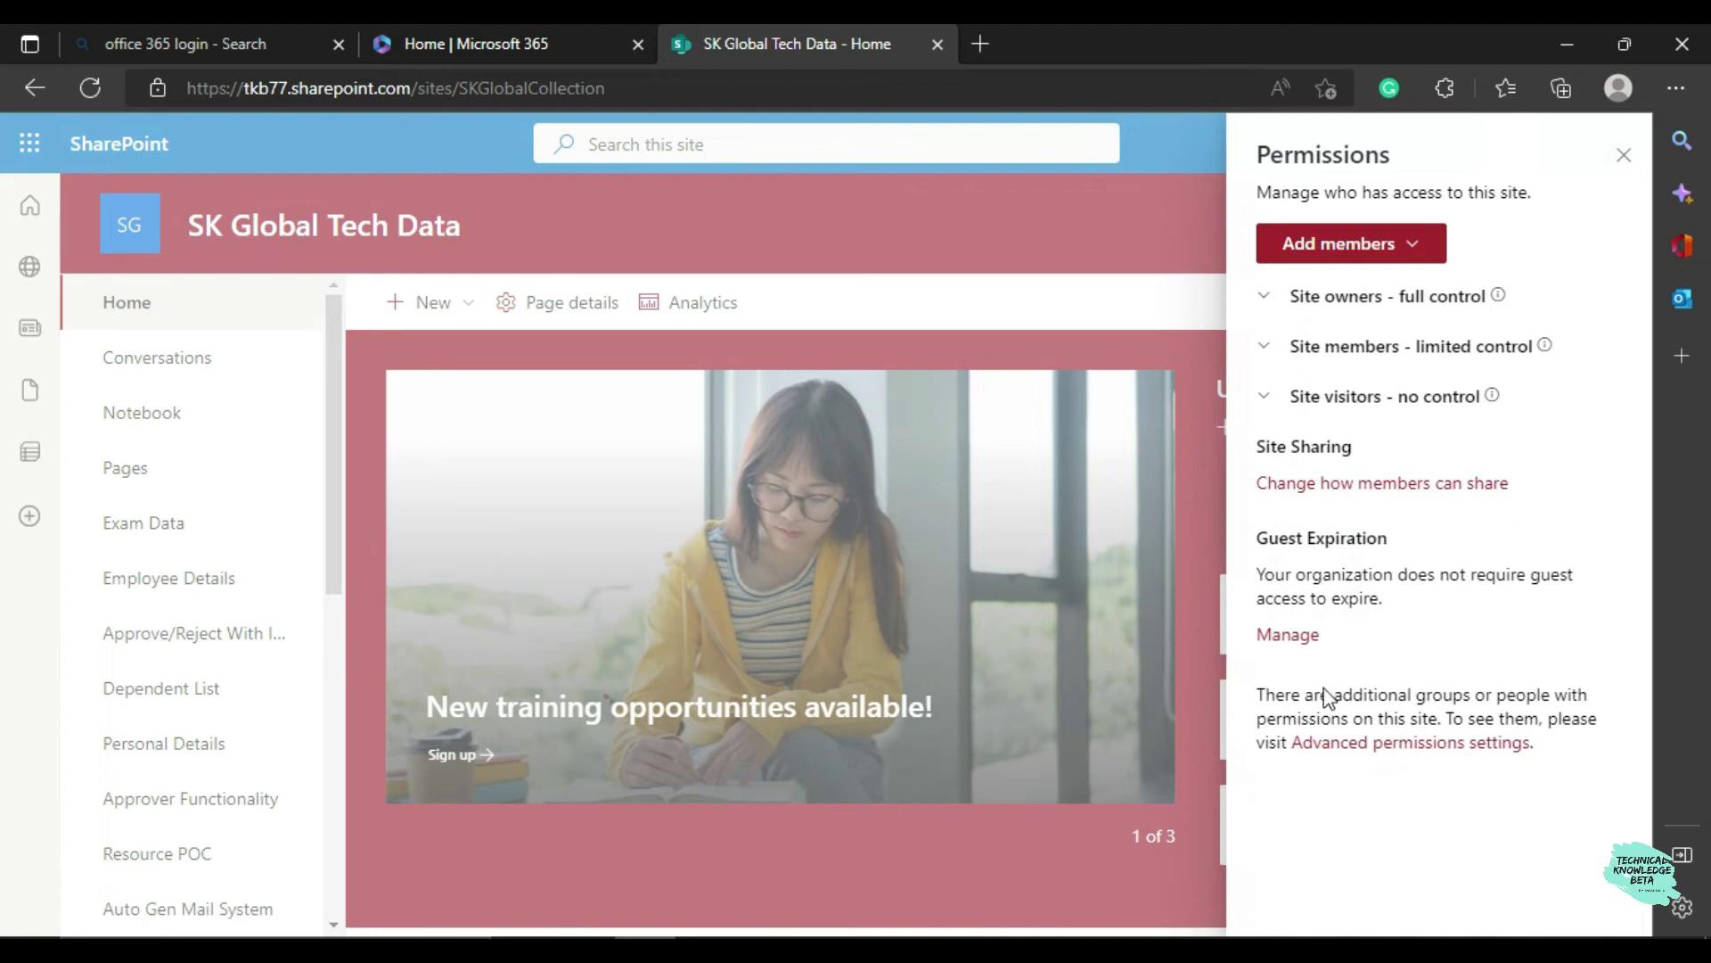
pyautogui.click(1397, 749)
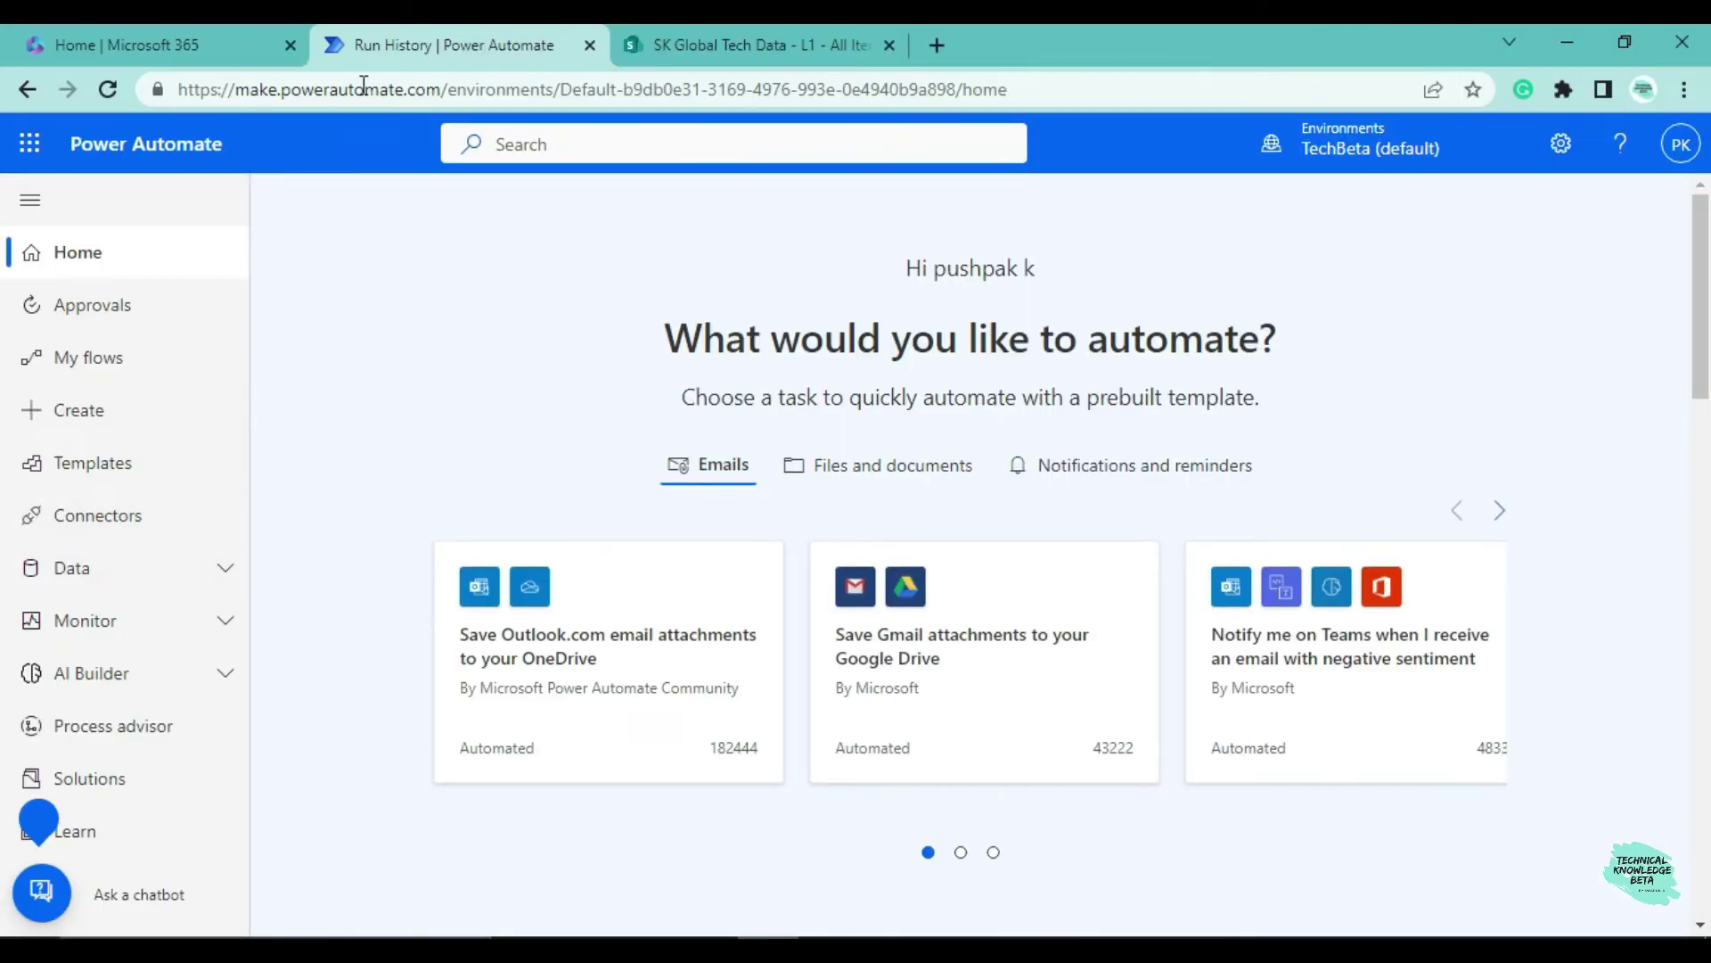
# Reopen SK Global Tech Data's advanced permissions page showing Members, Owners and Visitors groups
pyautogui.click(660, 44)
pyautogui.click(134, 285)
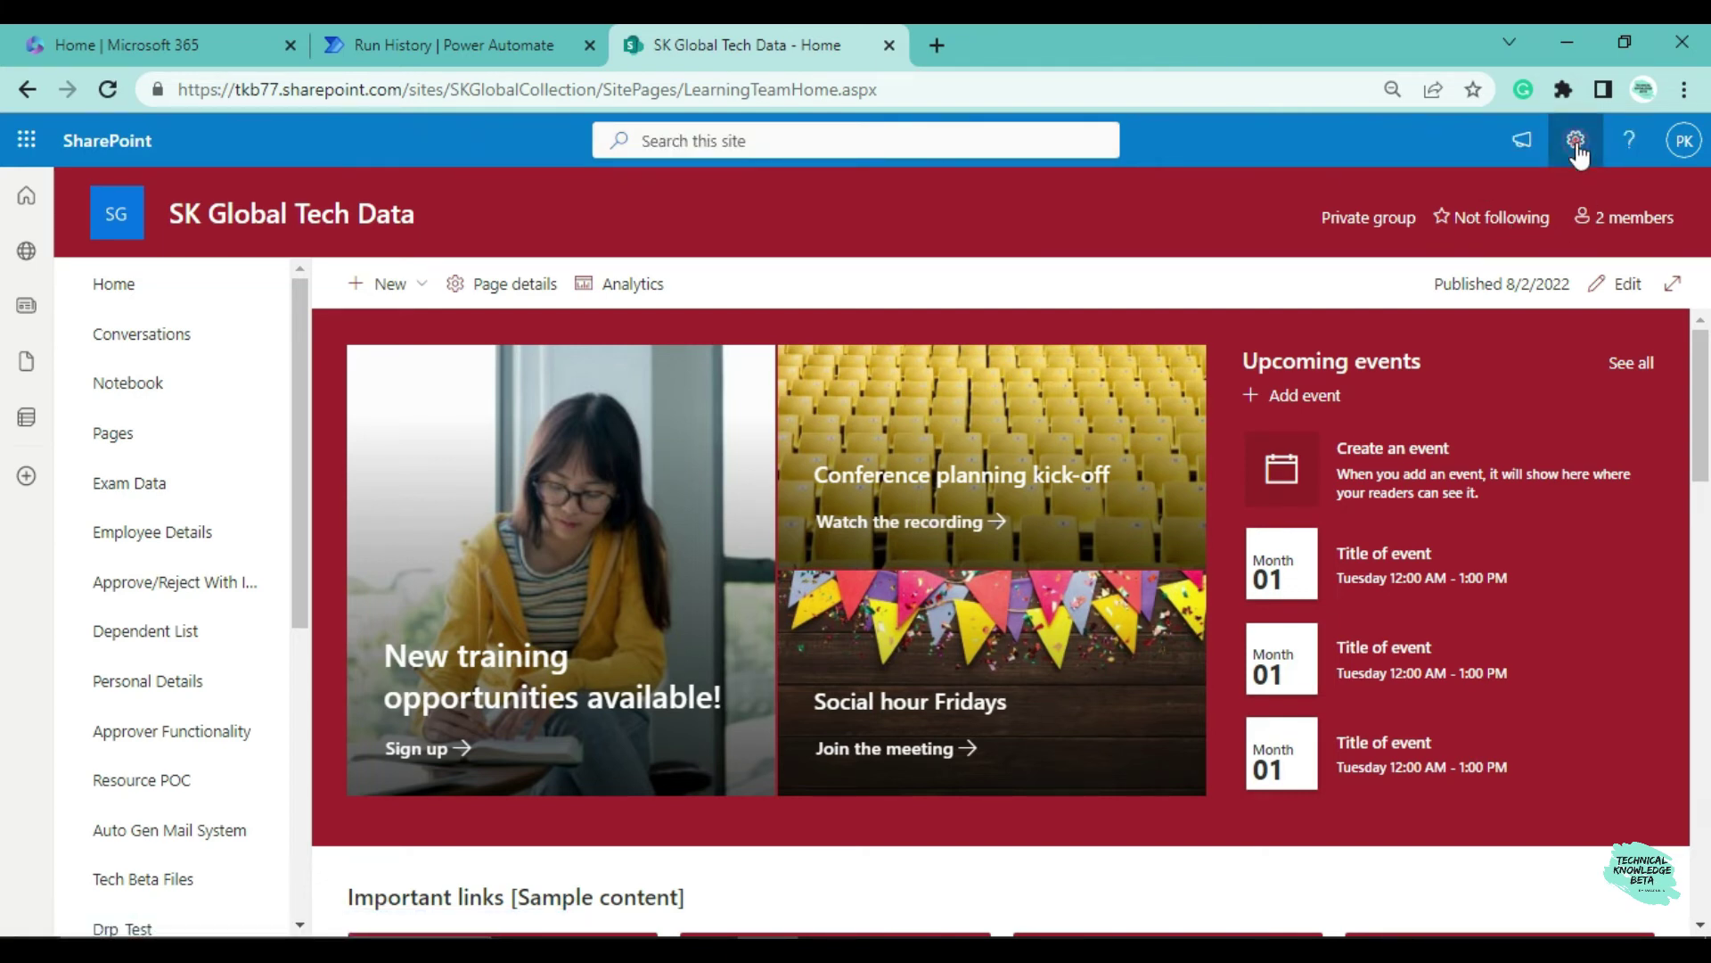
pyautogui.click(1576, 143)
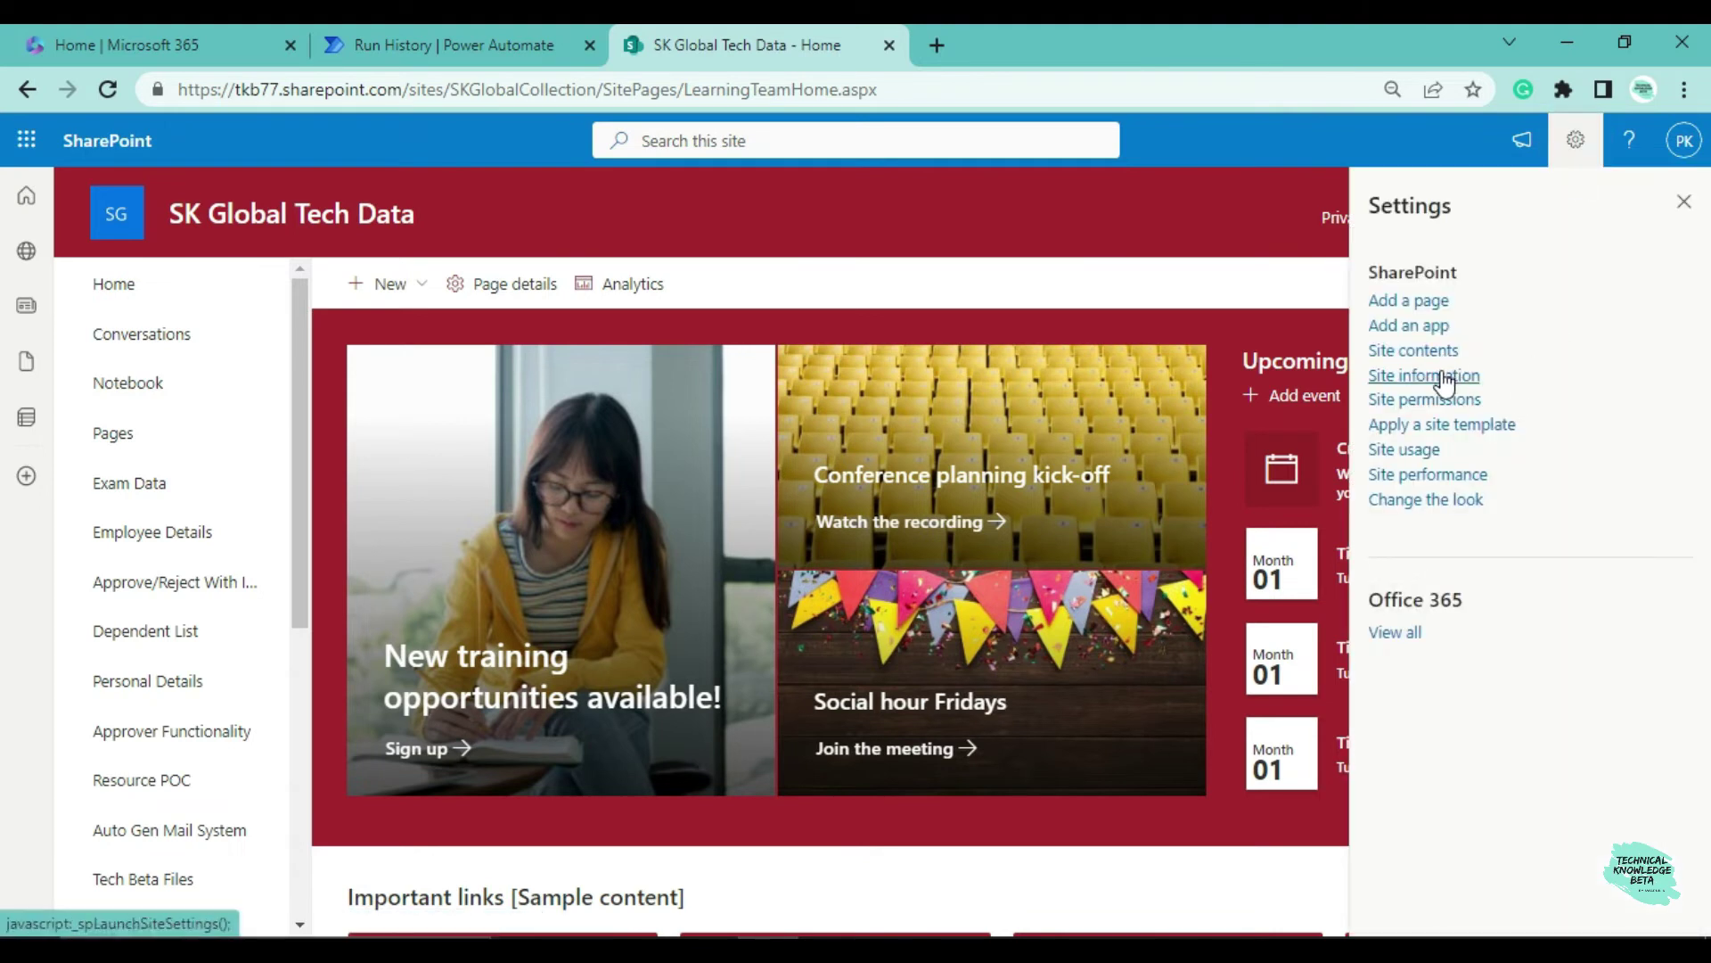
pyautogui.click(1443, 400)
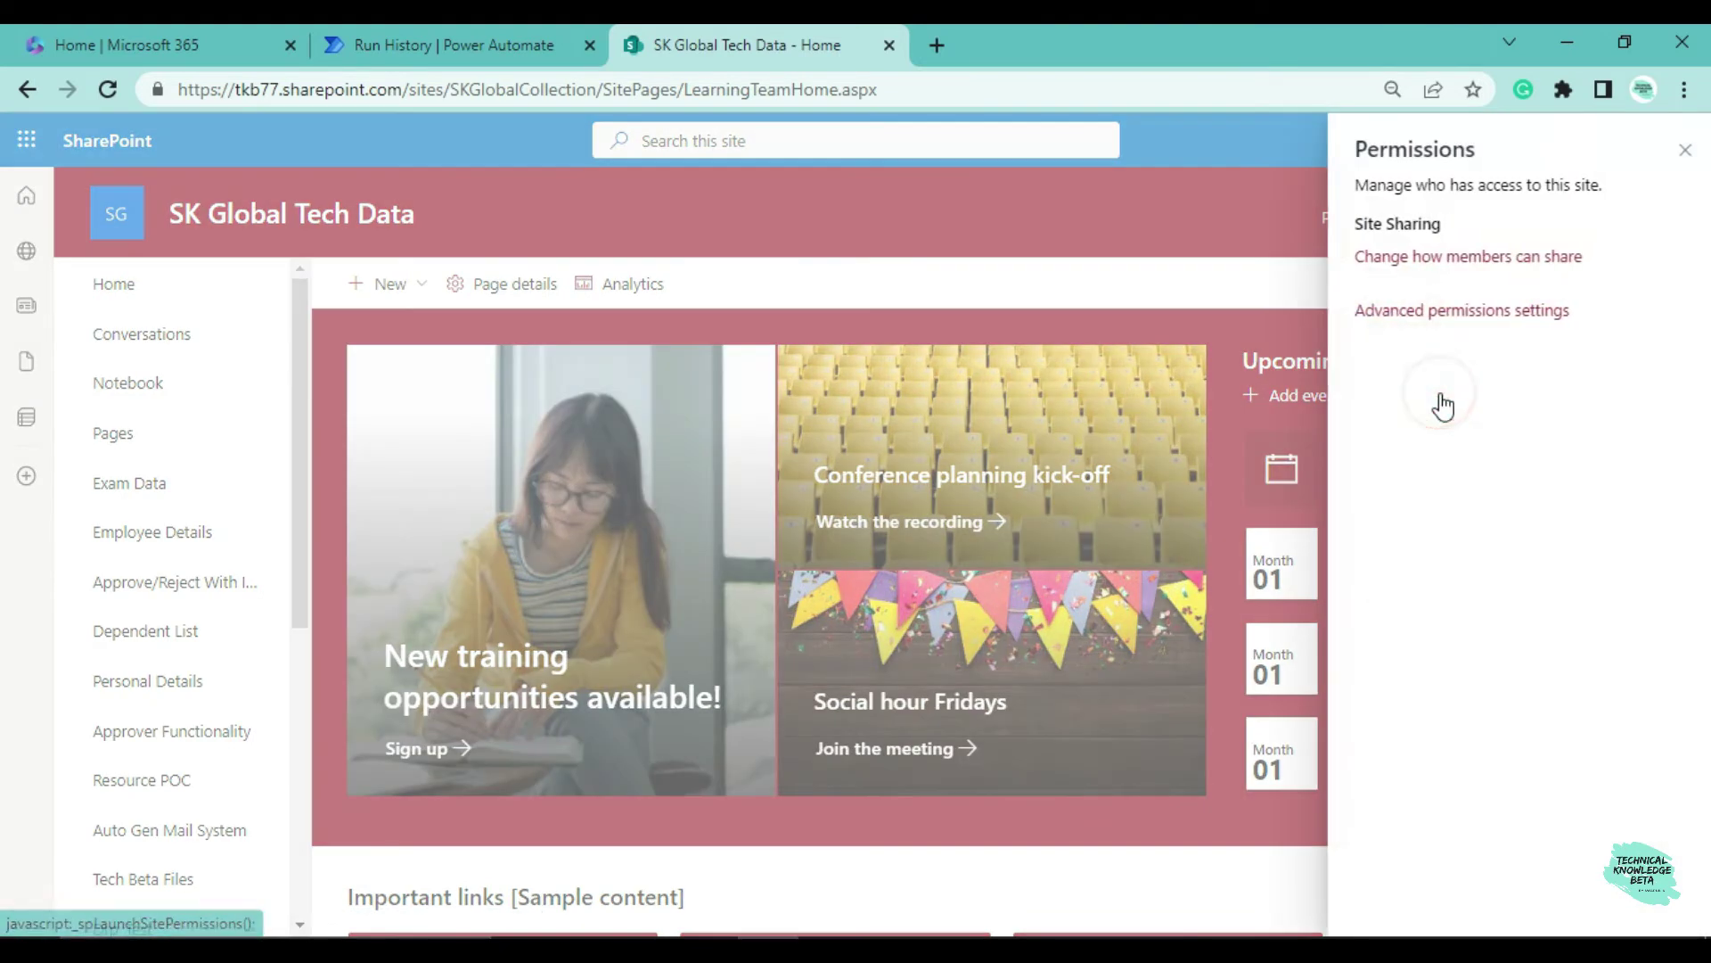
pyautogui.click(1432, 553)
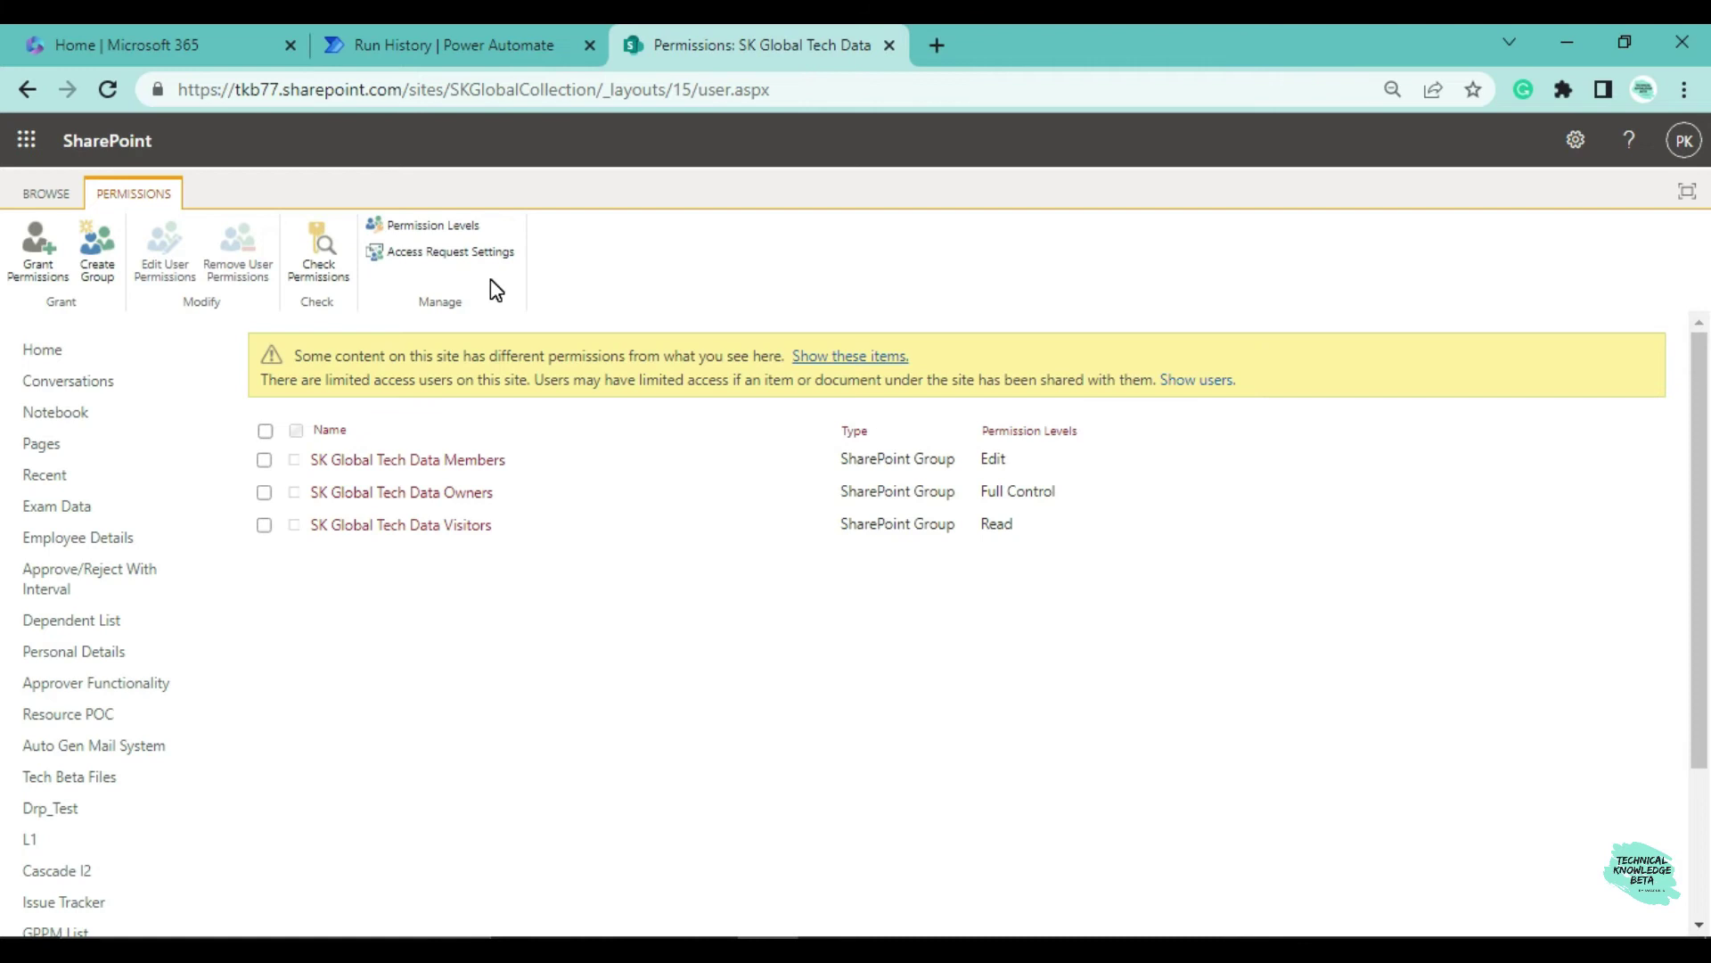
# Add the second user to Site Collection Administrators through the people picker and confirm
pyautogui.click(518, 297)
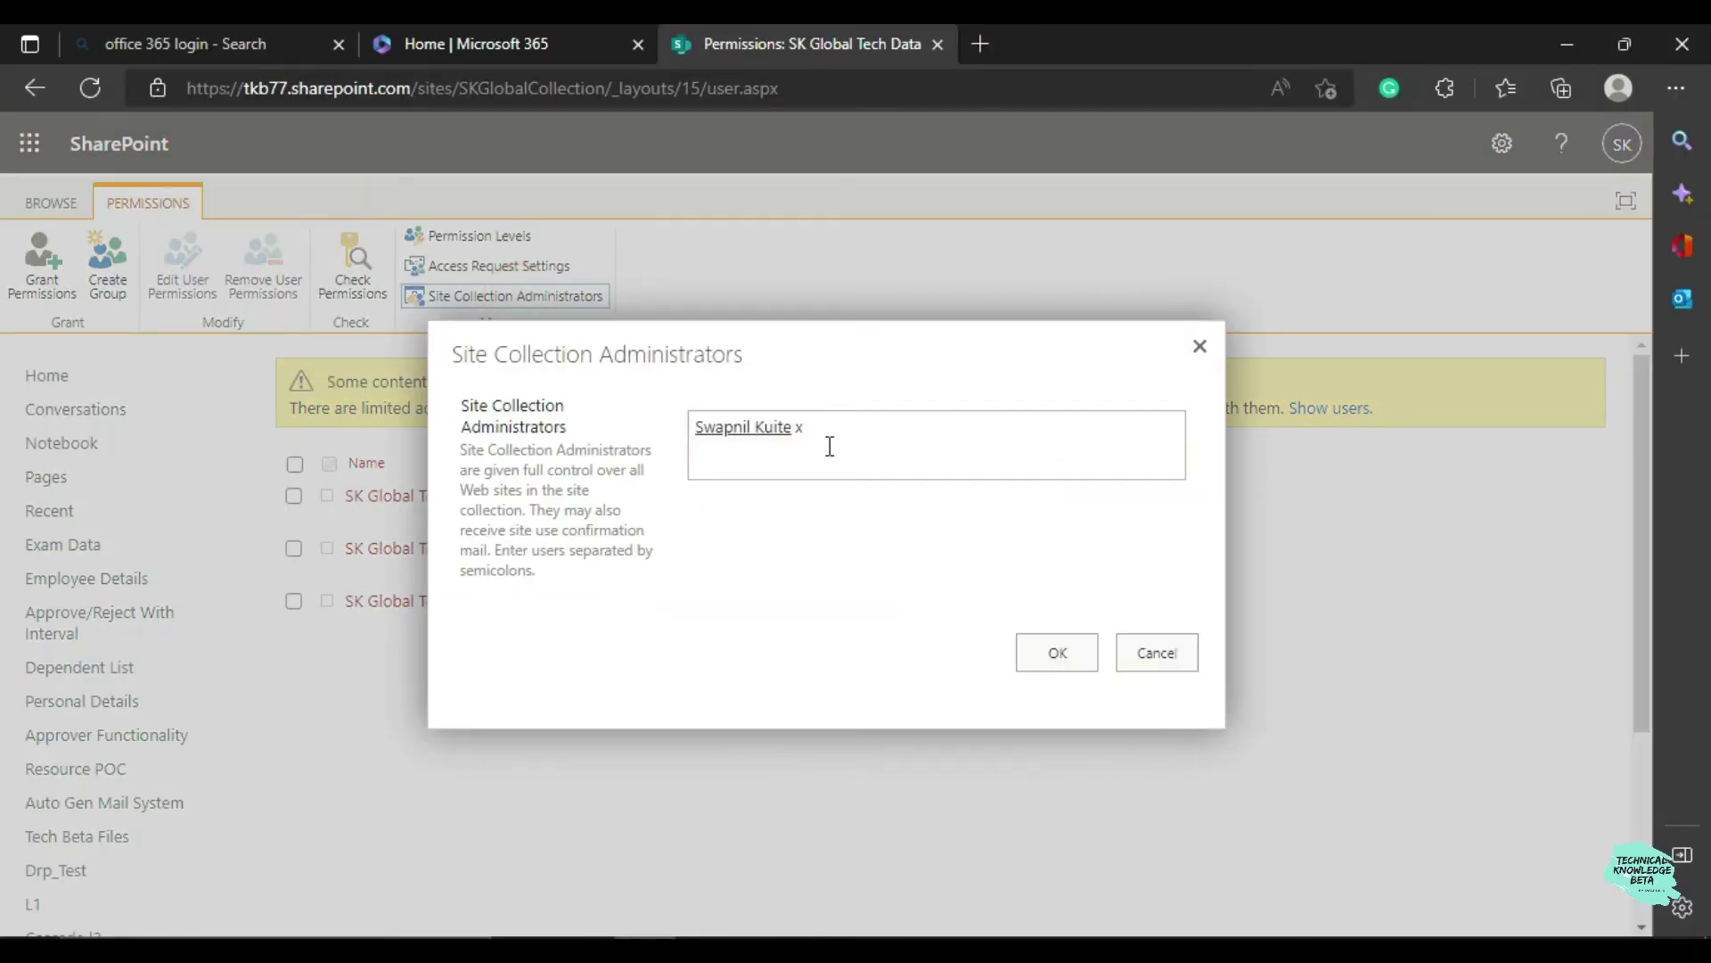
pyautogui.click(829, 447)
pyautogui.write('pushpak')
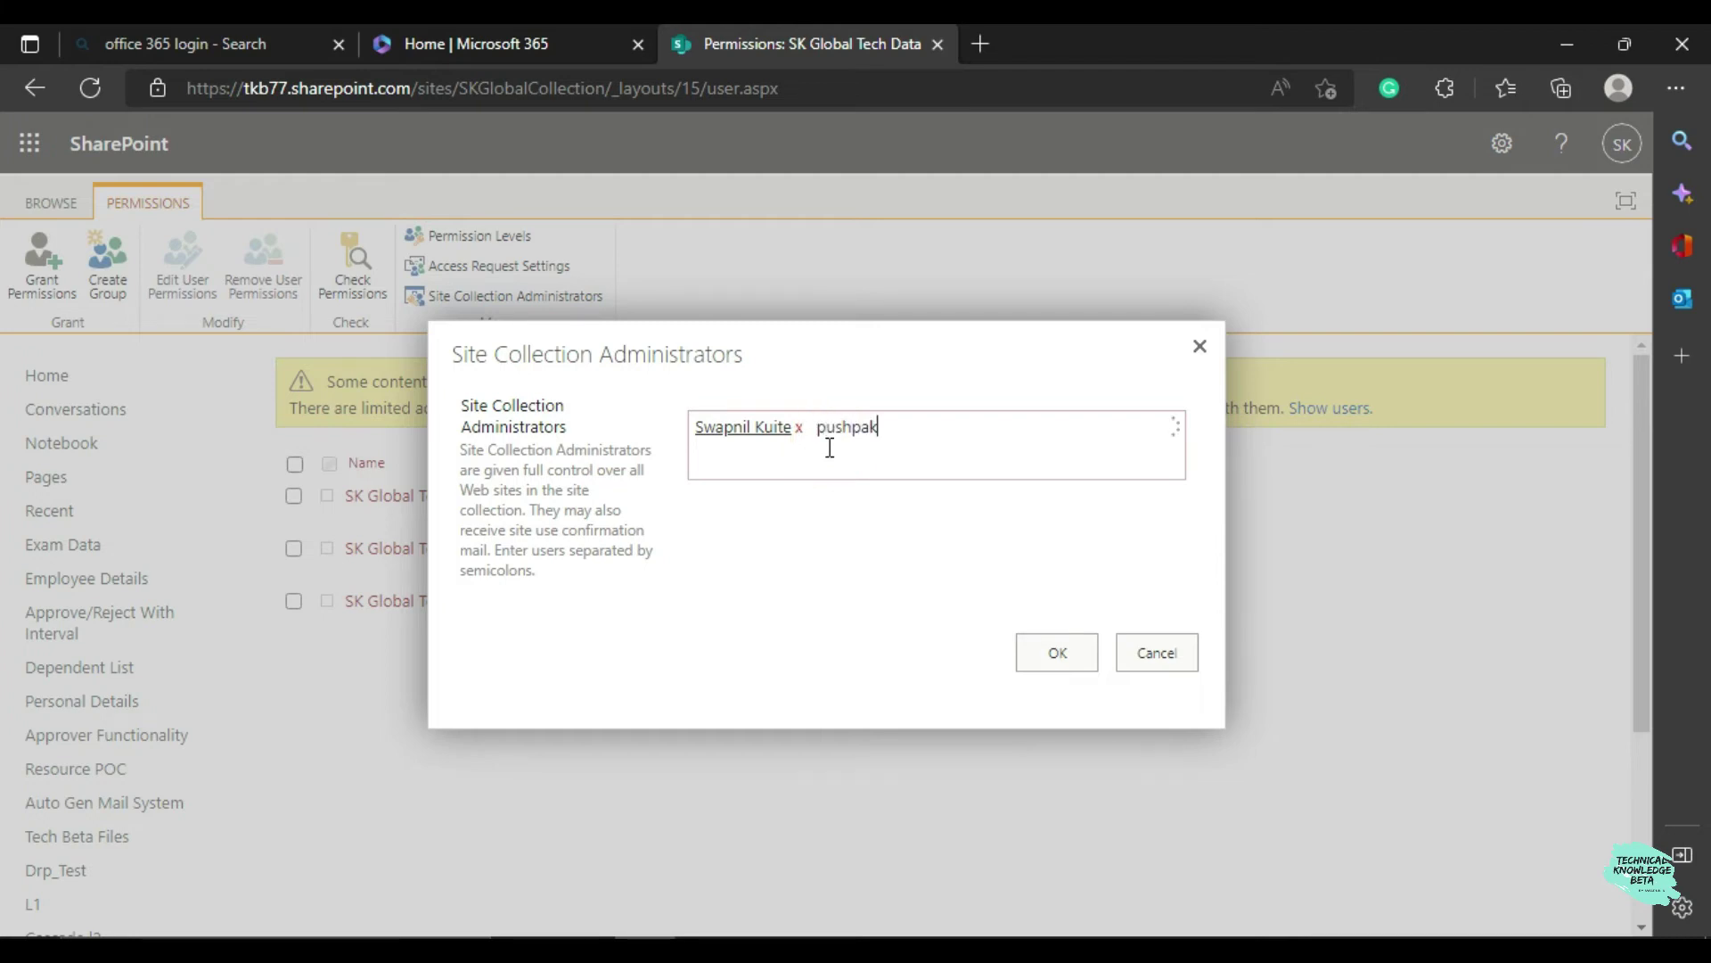
pyautogui.click(771, 499)
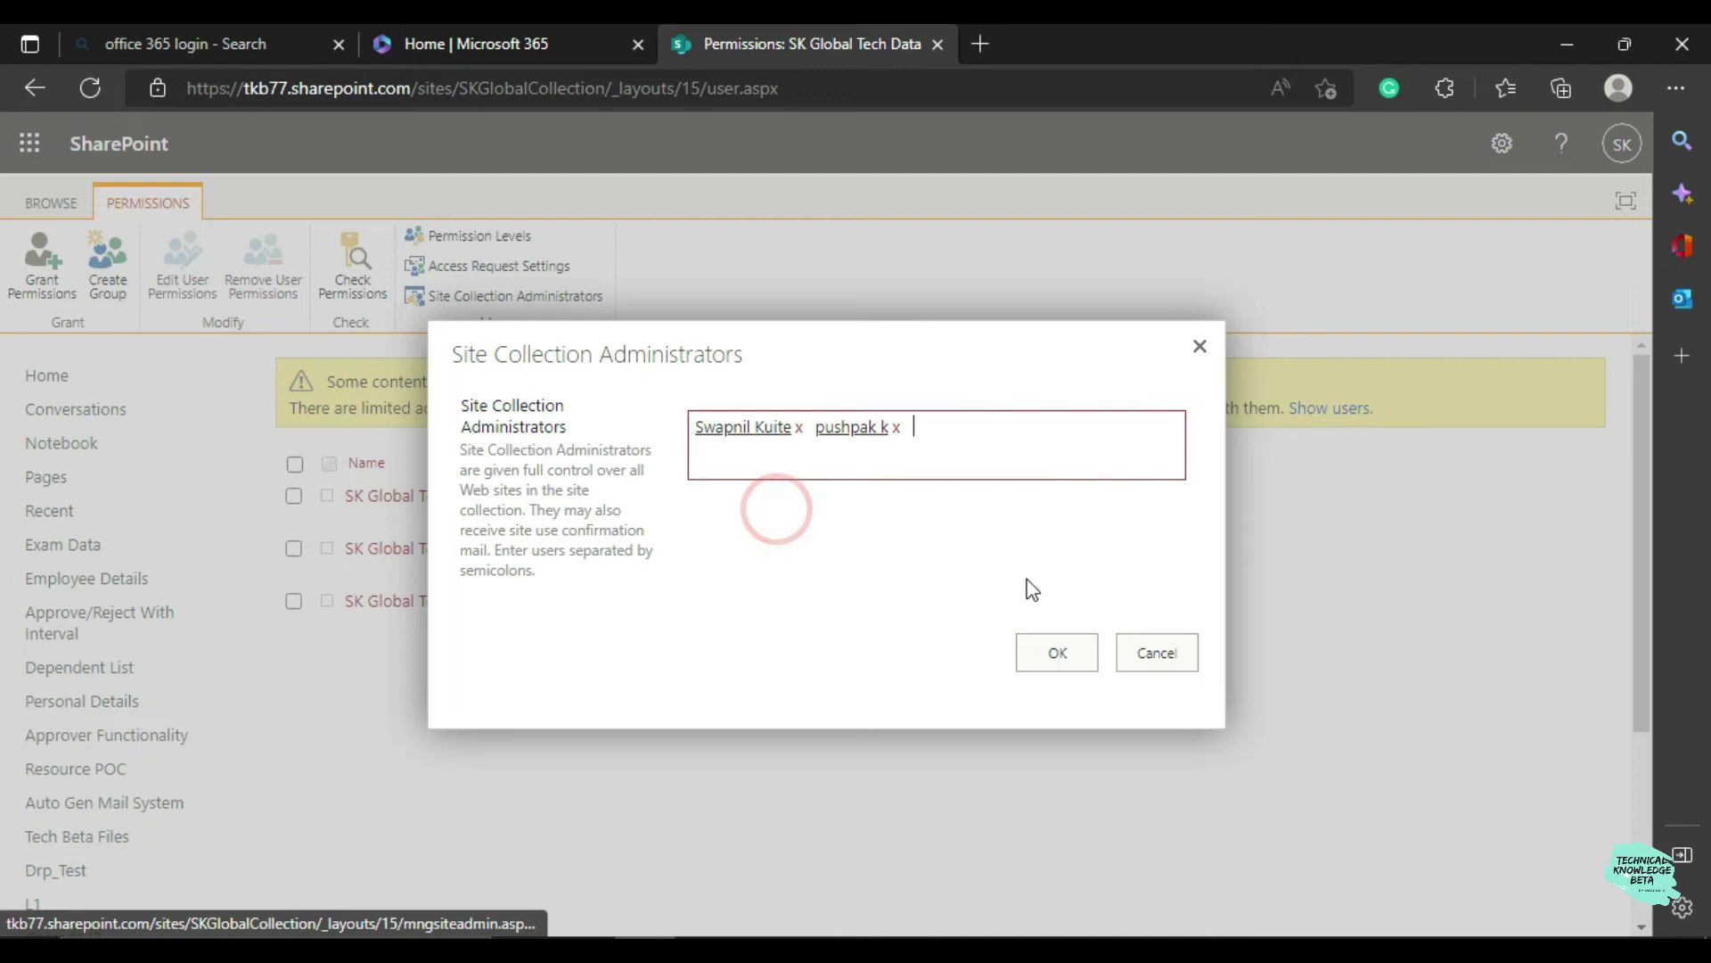
pyautogui.click(1041, 648)
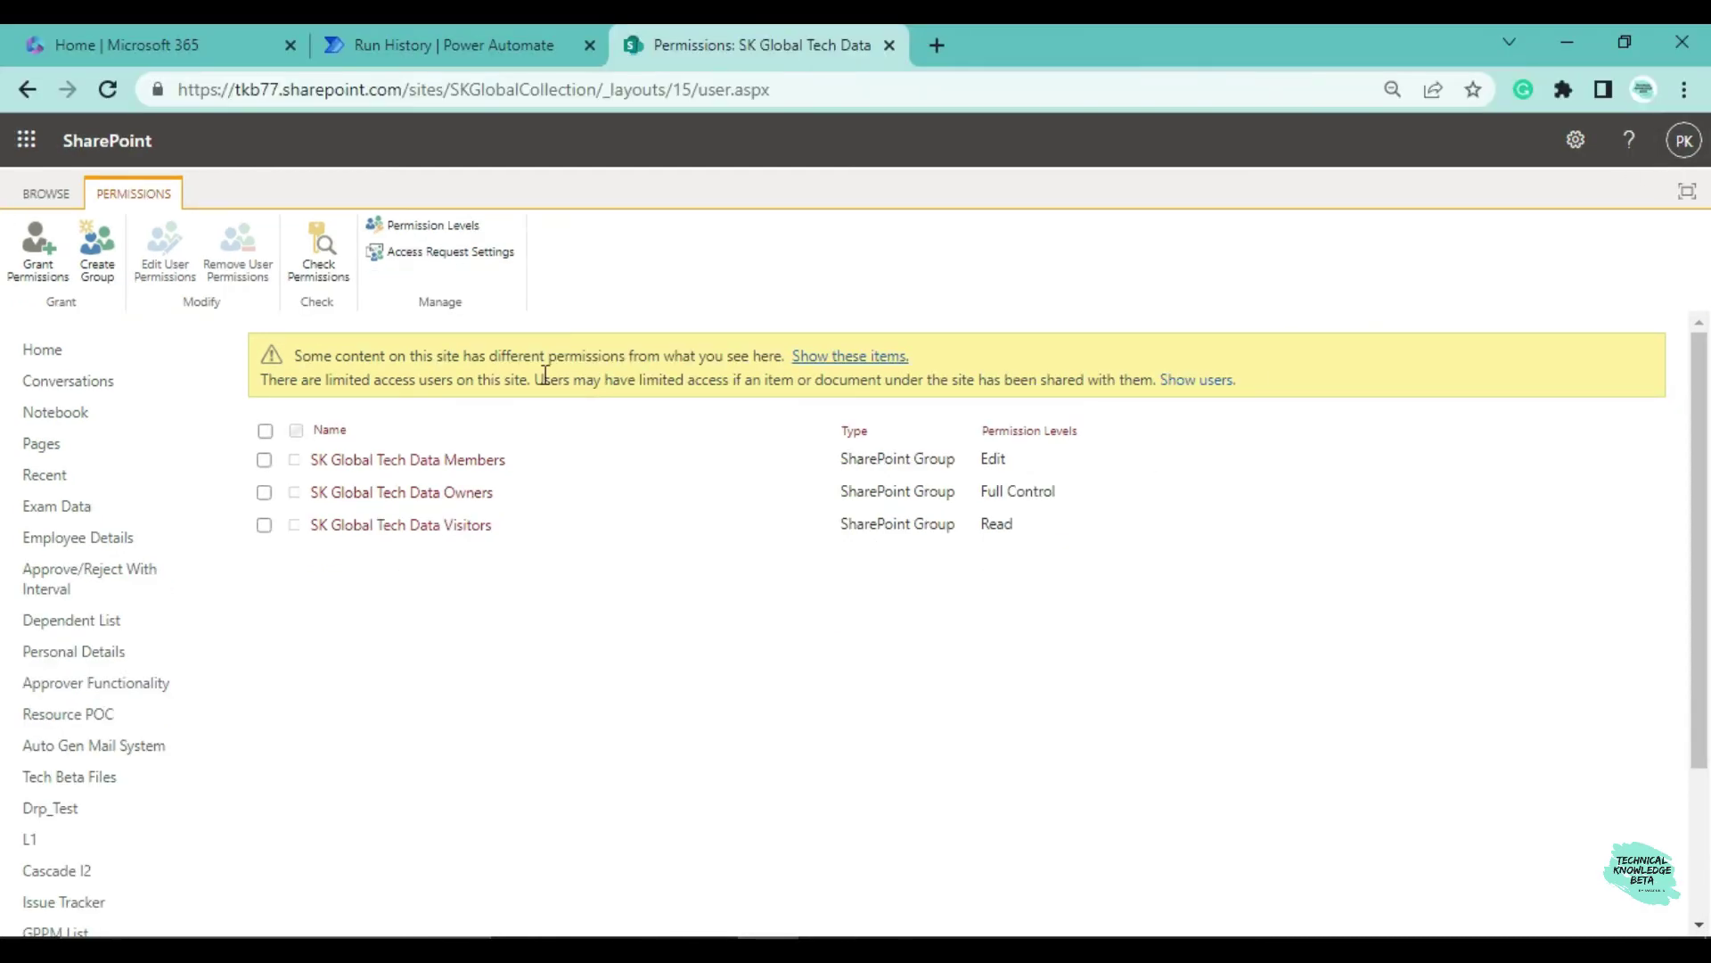
# Refresh the SharePoint permissions page and go back to the Power Automate tab
pyautogui.click(108, 90)
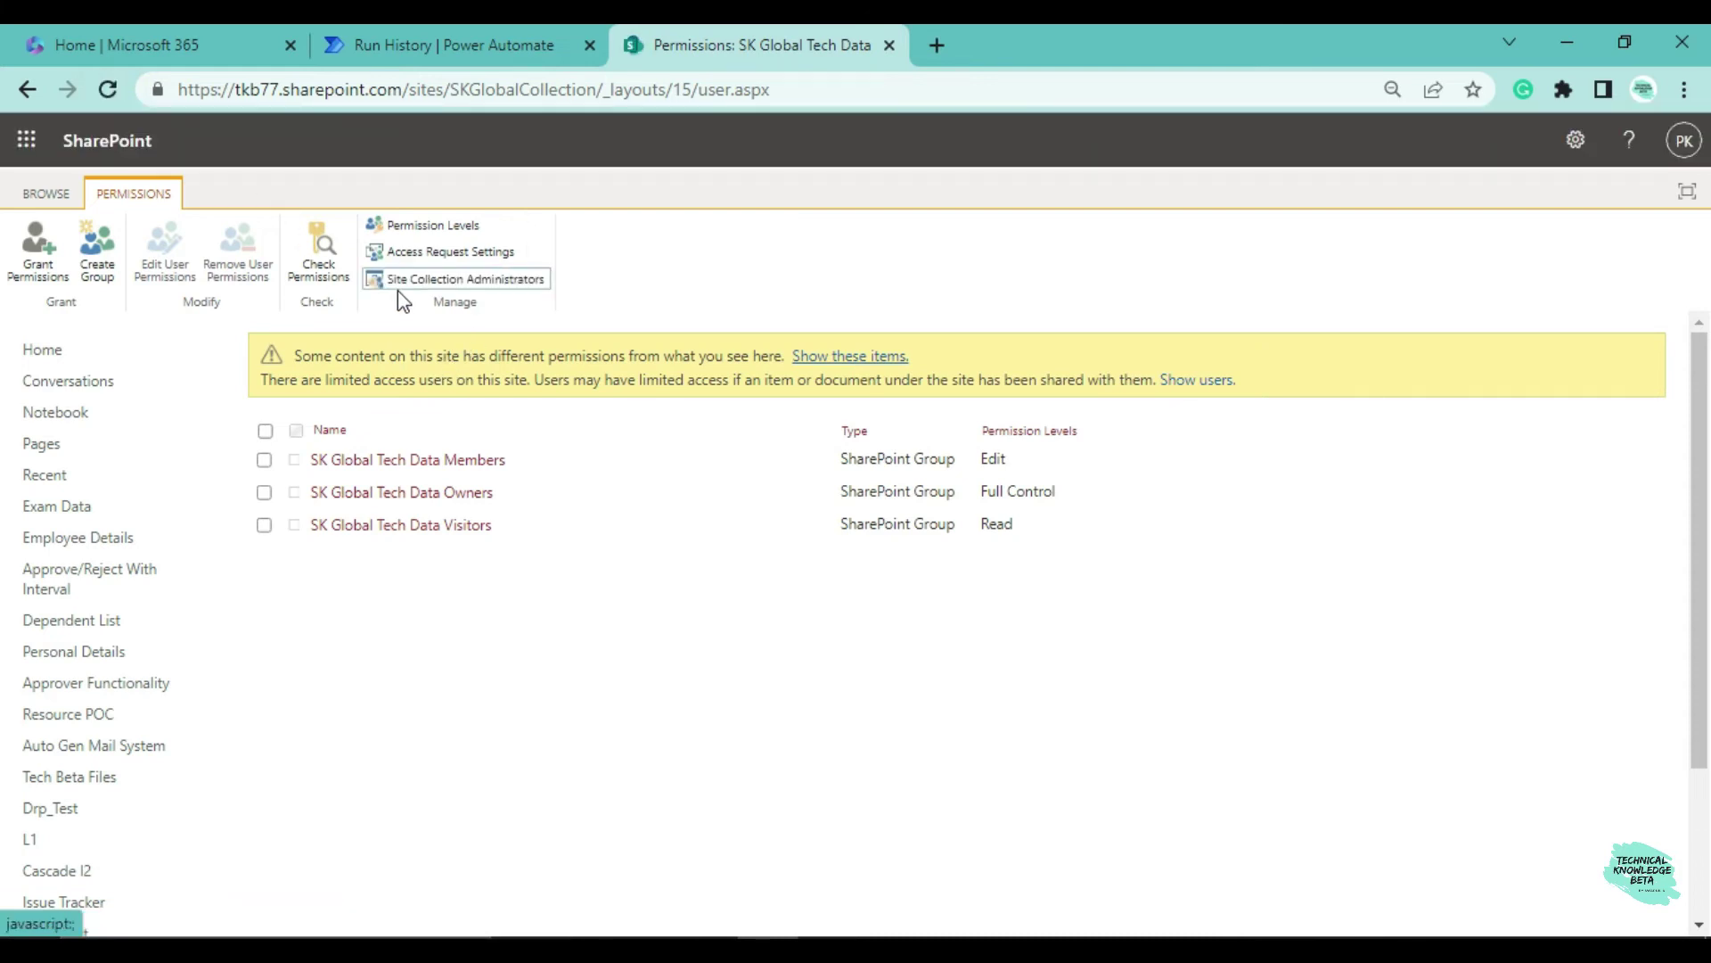
pyautogui.click(413, 42)
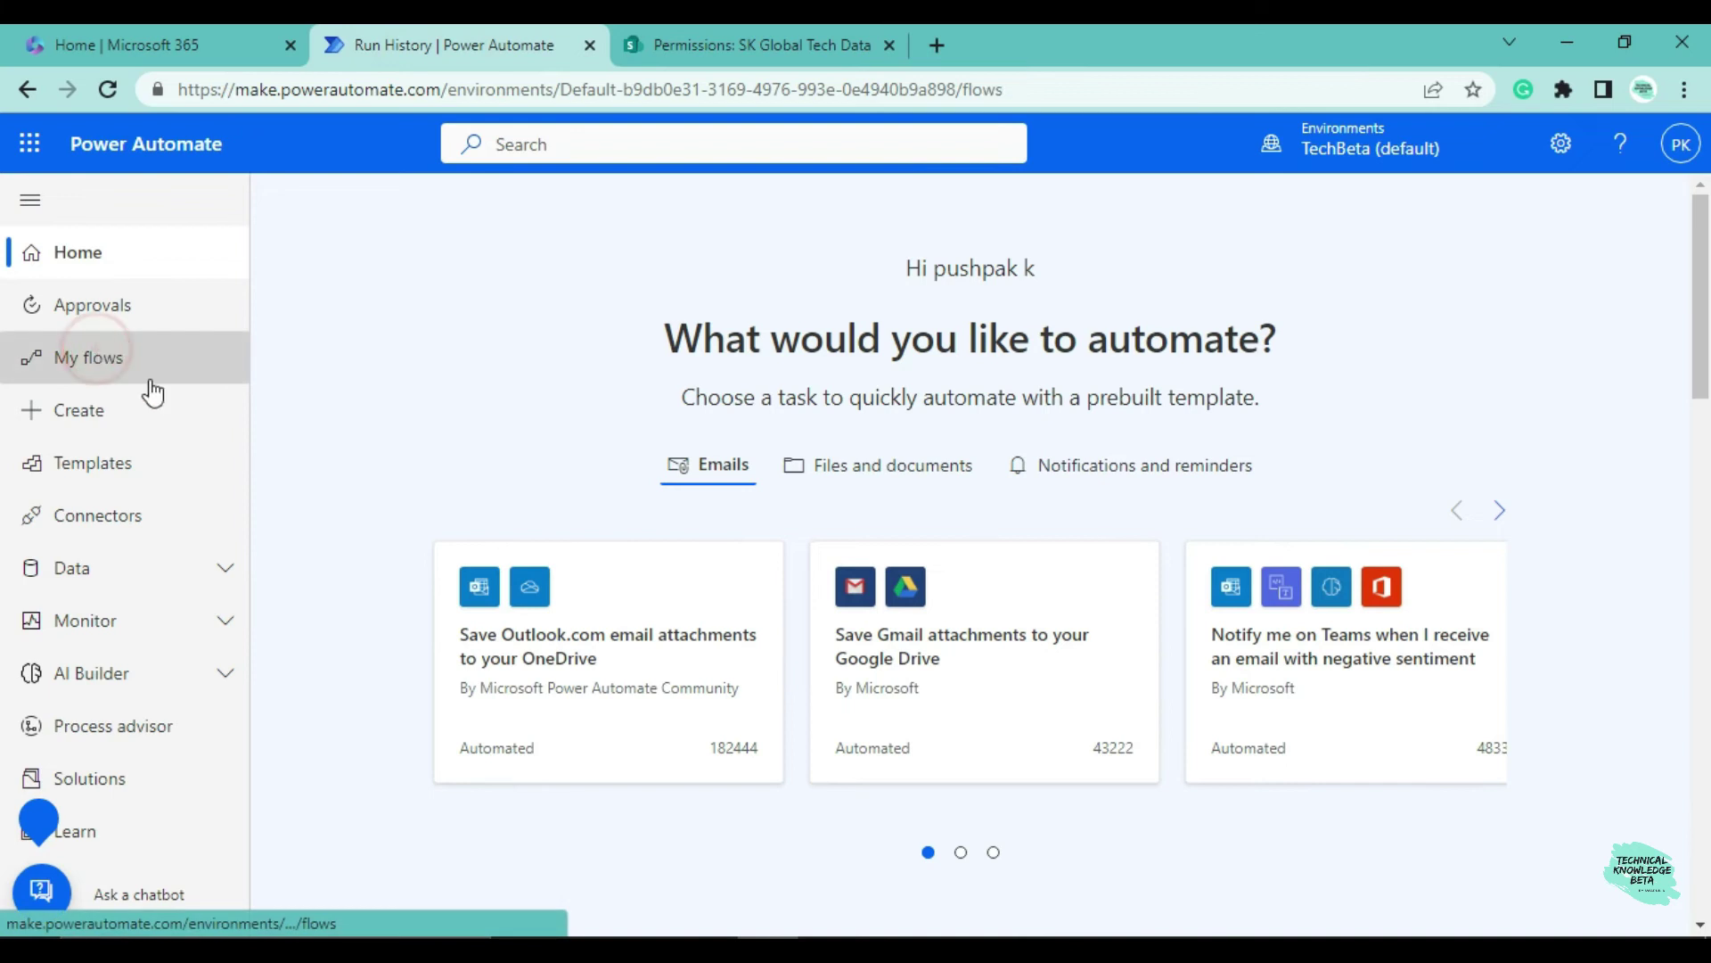
# Open the deleted-item email flow for list L1 from the refreshed My flows list
pyautogui.click(134, 370)
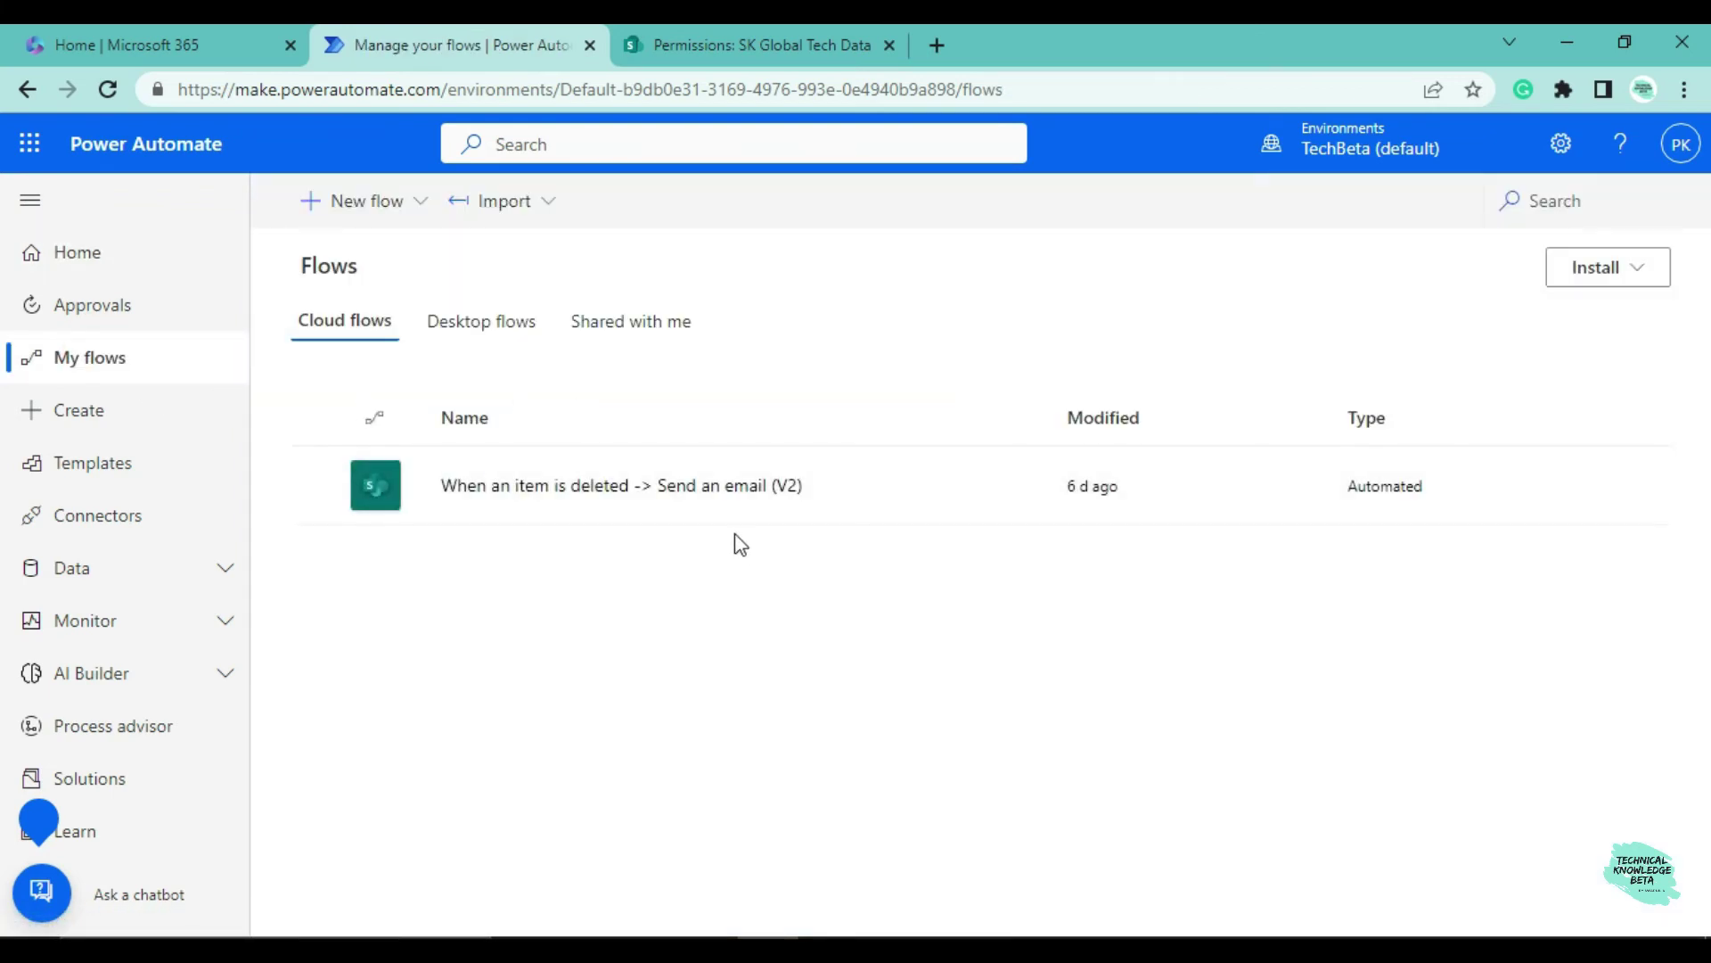
pyautogui.click(95, 98)
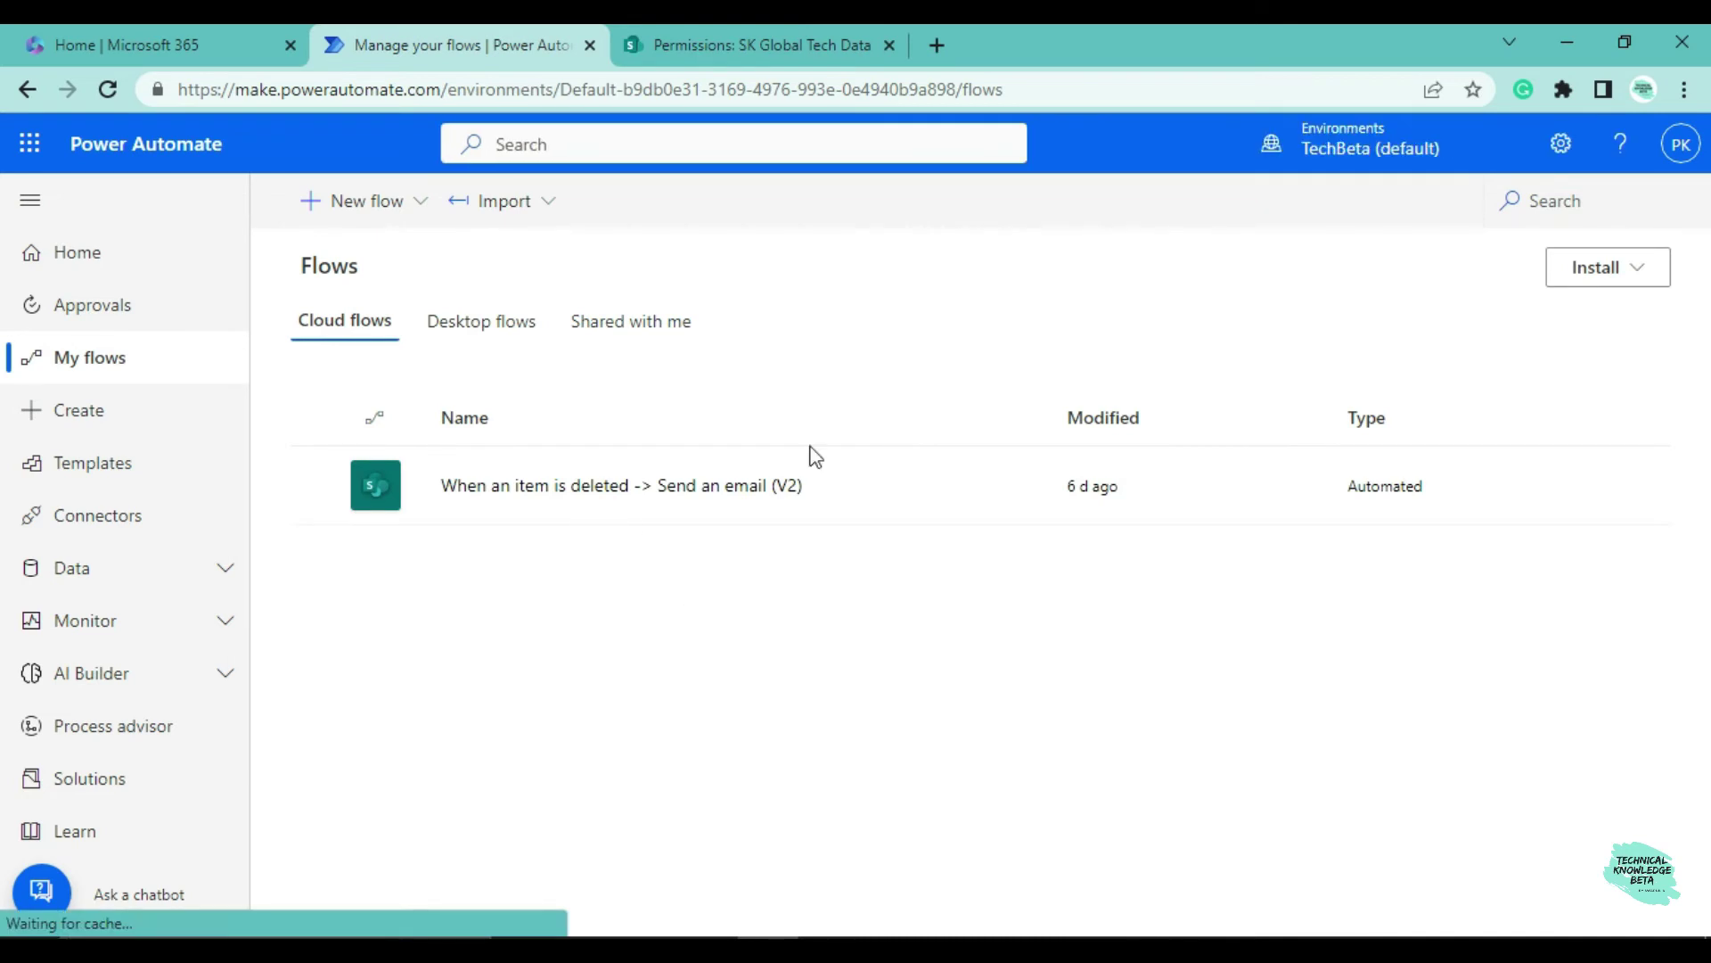
pyautogui.click(930, 486)
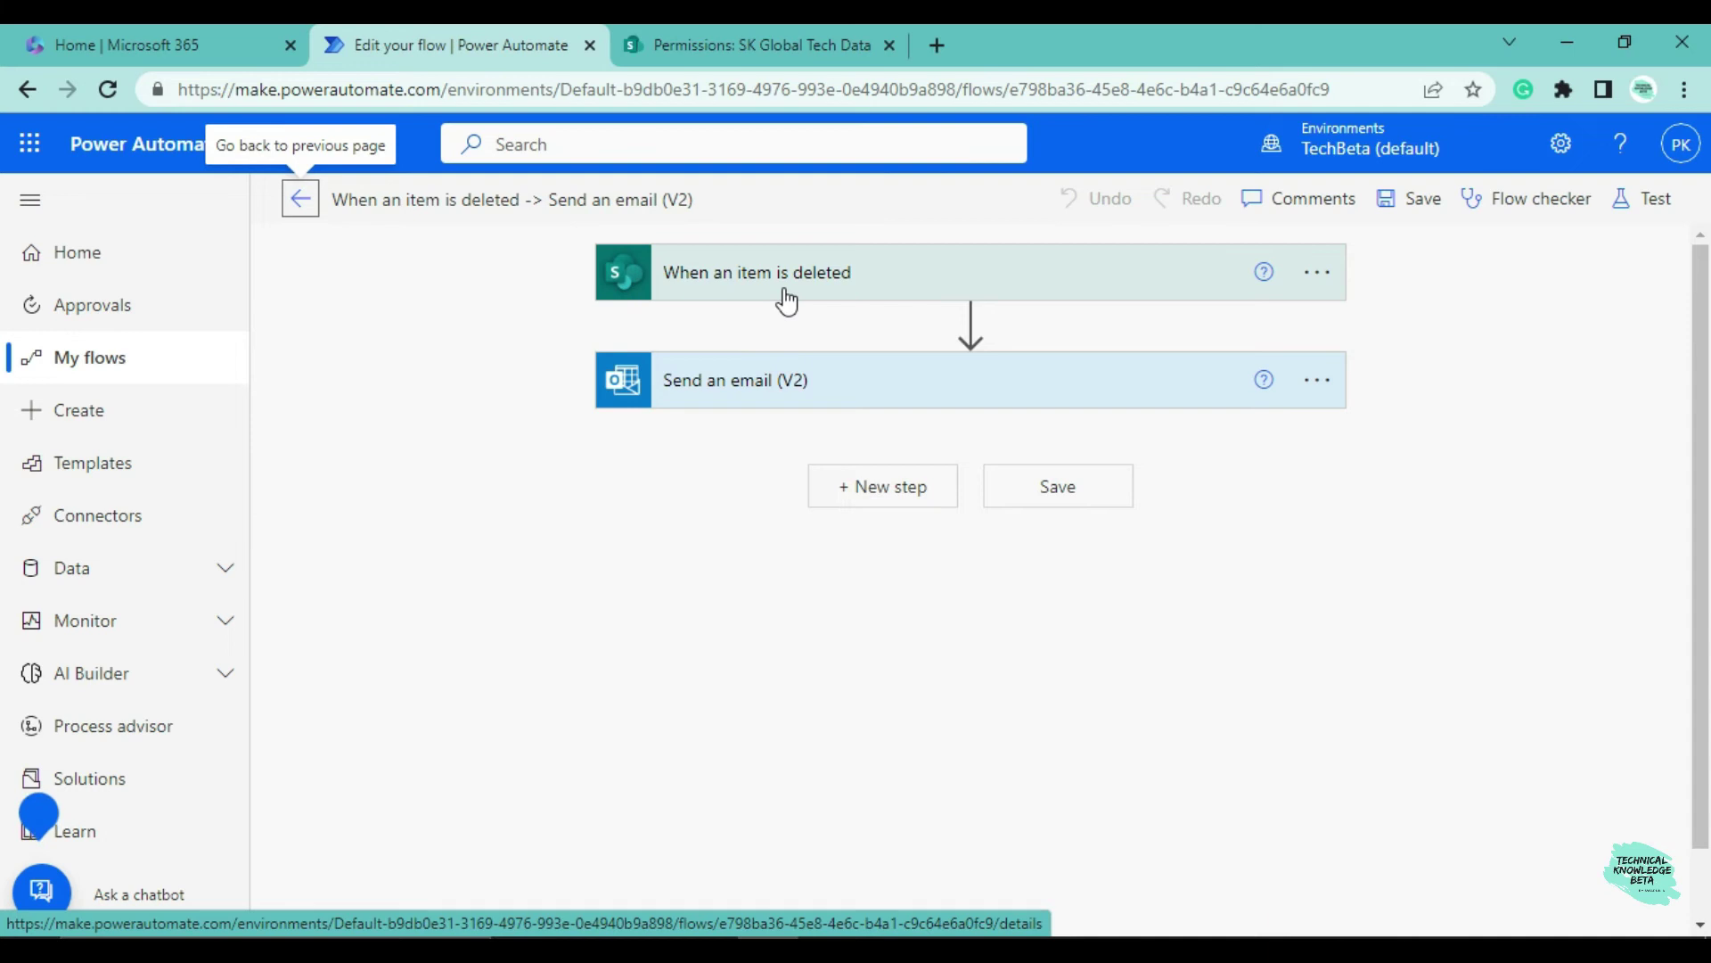
# Review the item-deleted trigger and the Send an email (V2) fields, including CC
pyautogui.click(871, 278)
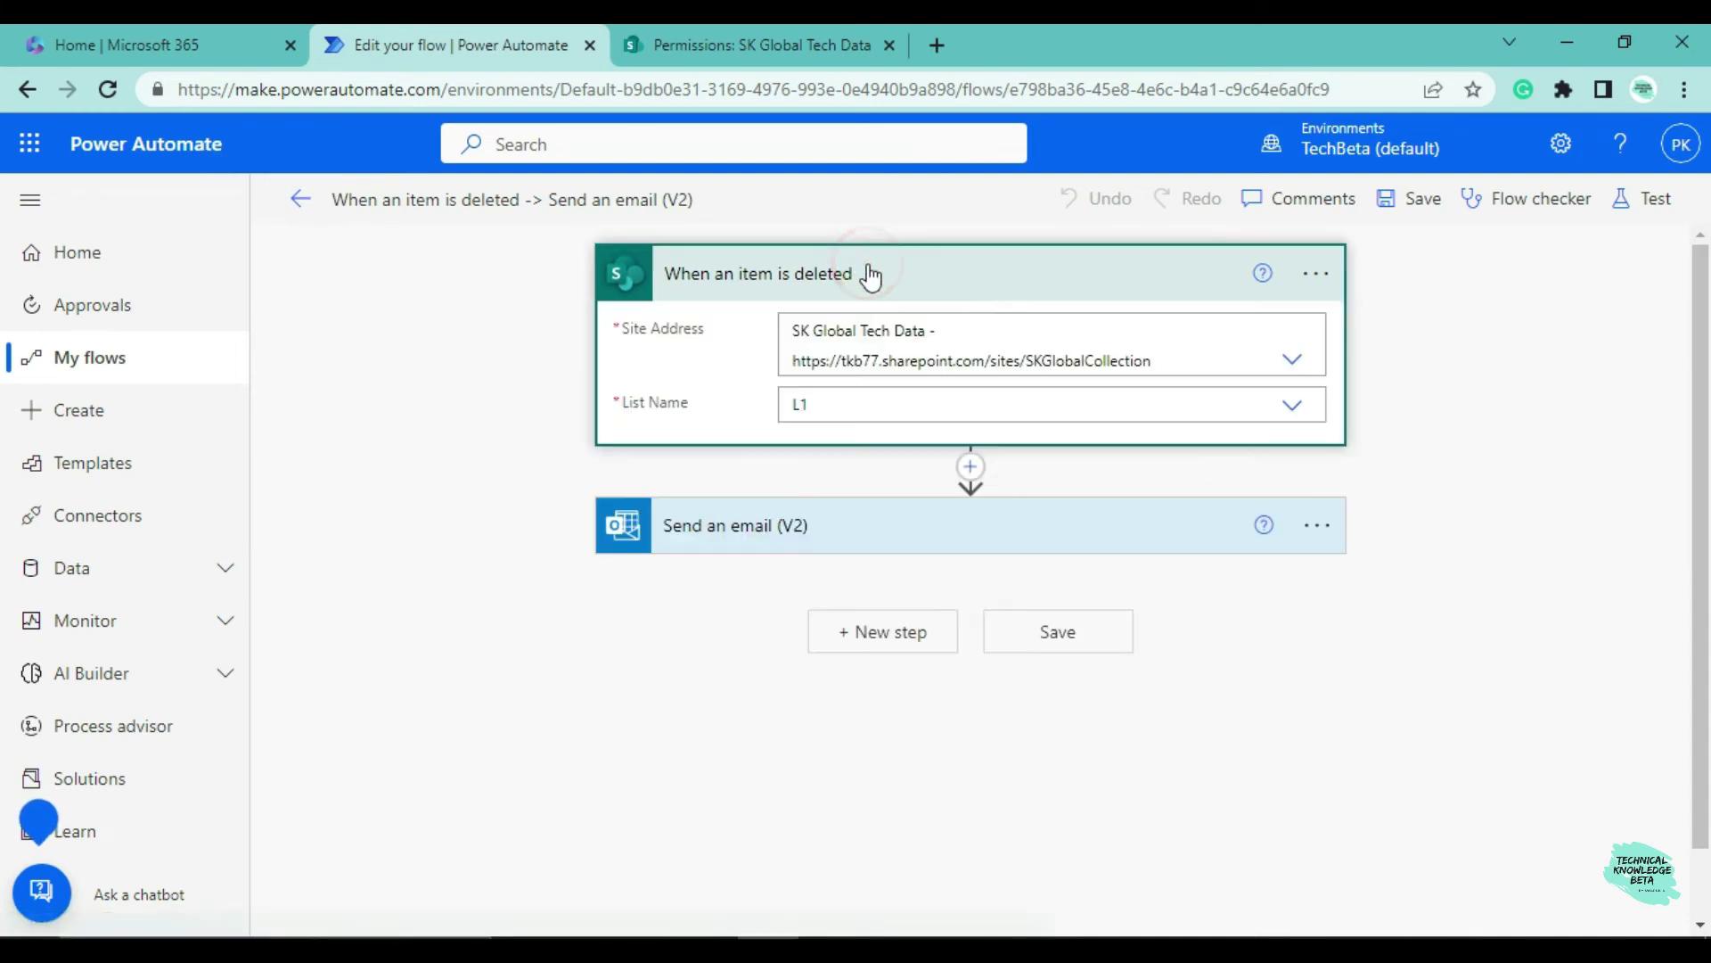
pyautogui.click(788, 545)
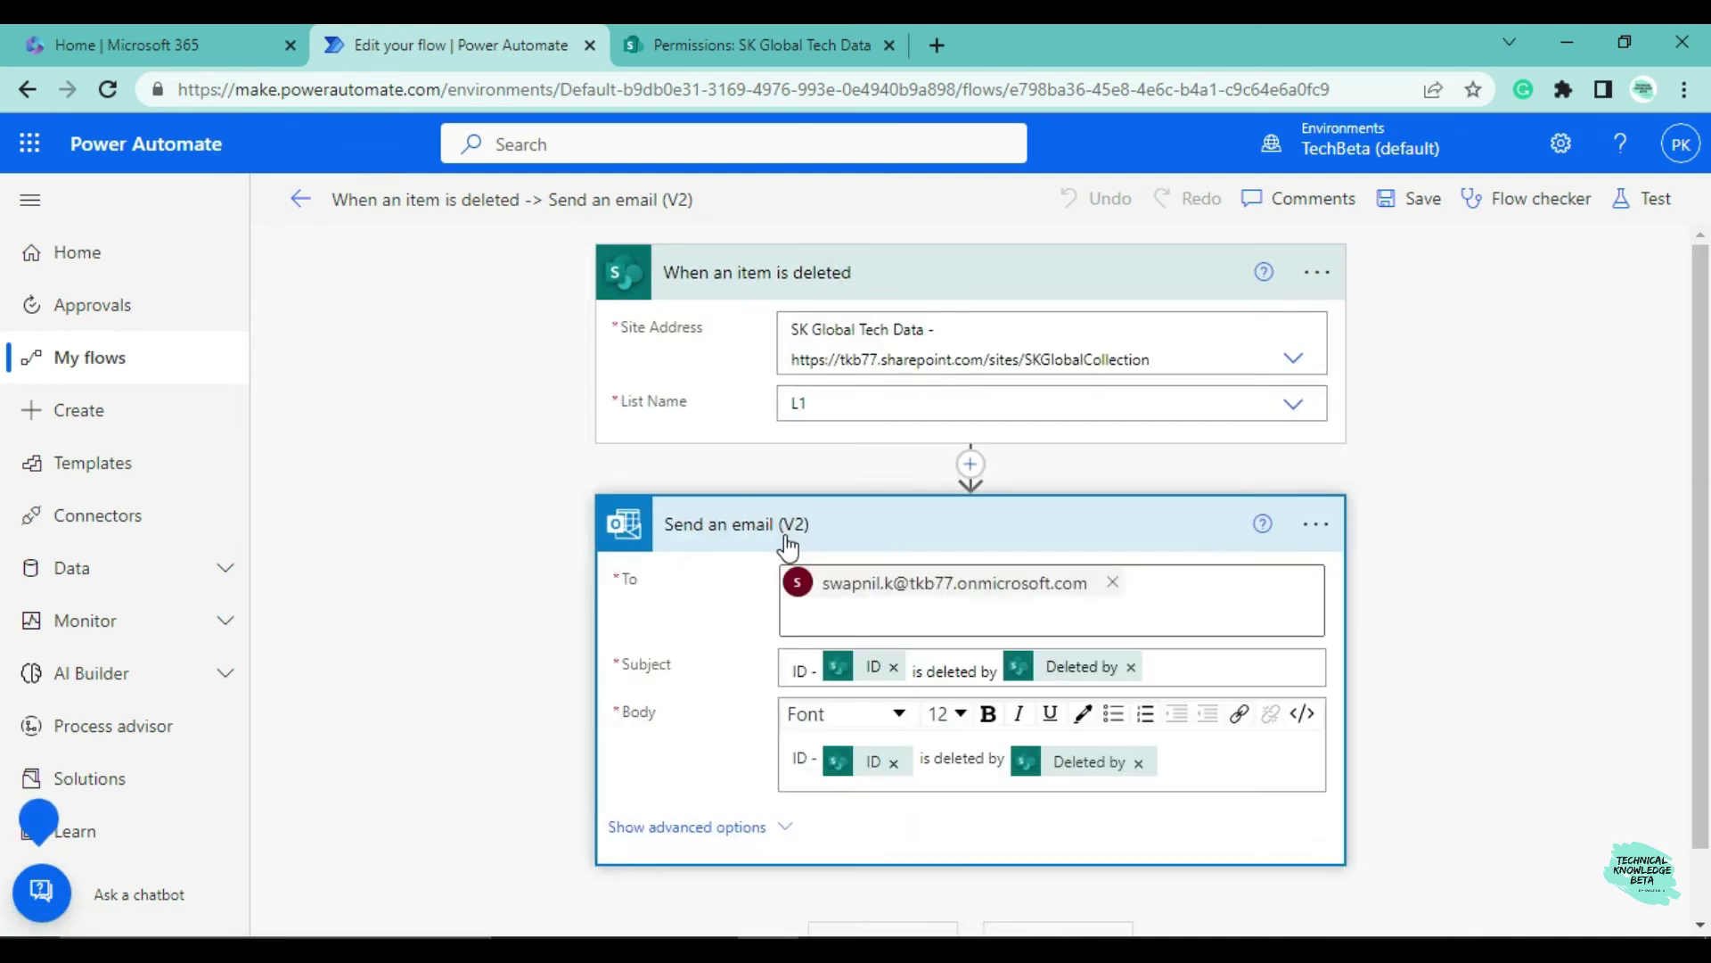
pyautogui.scroll(-1, 788, 546)
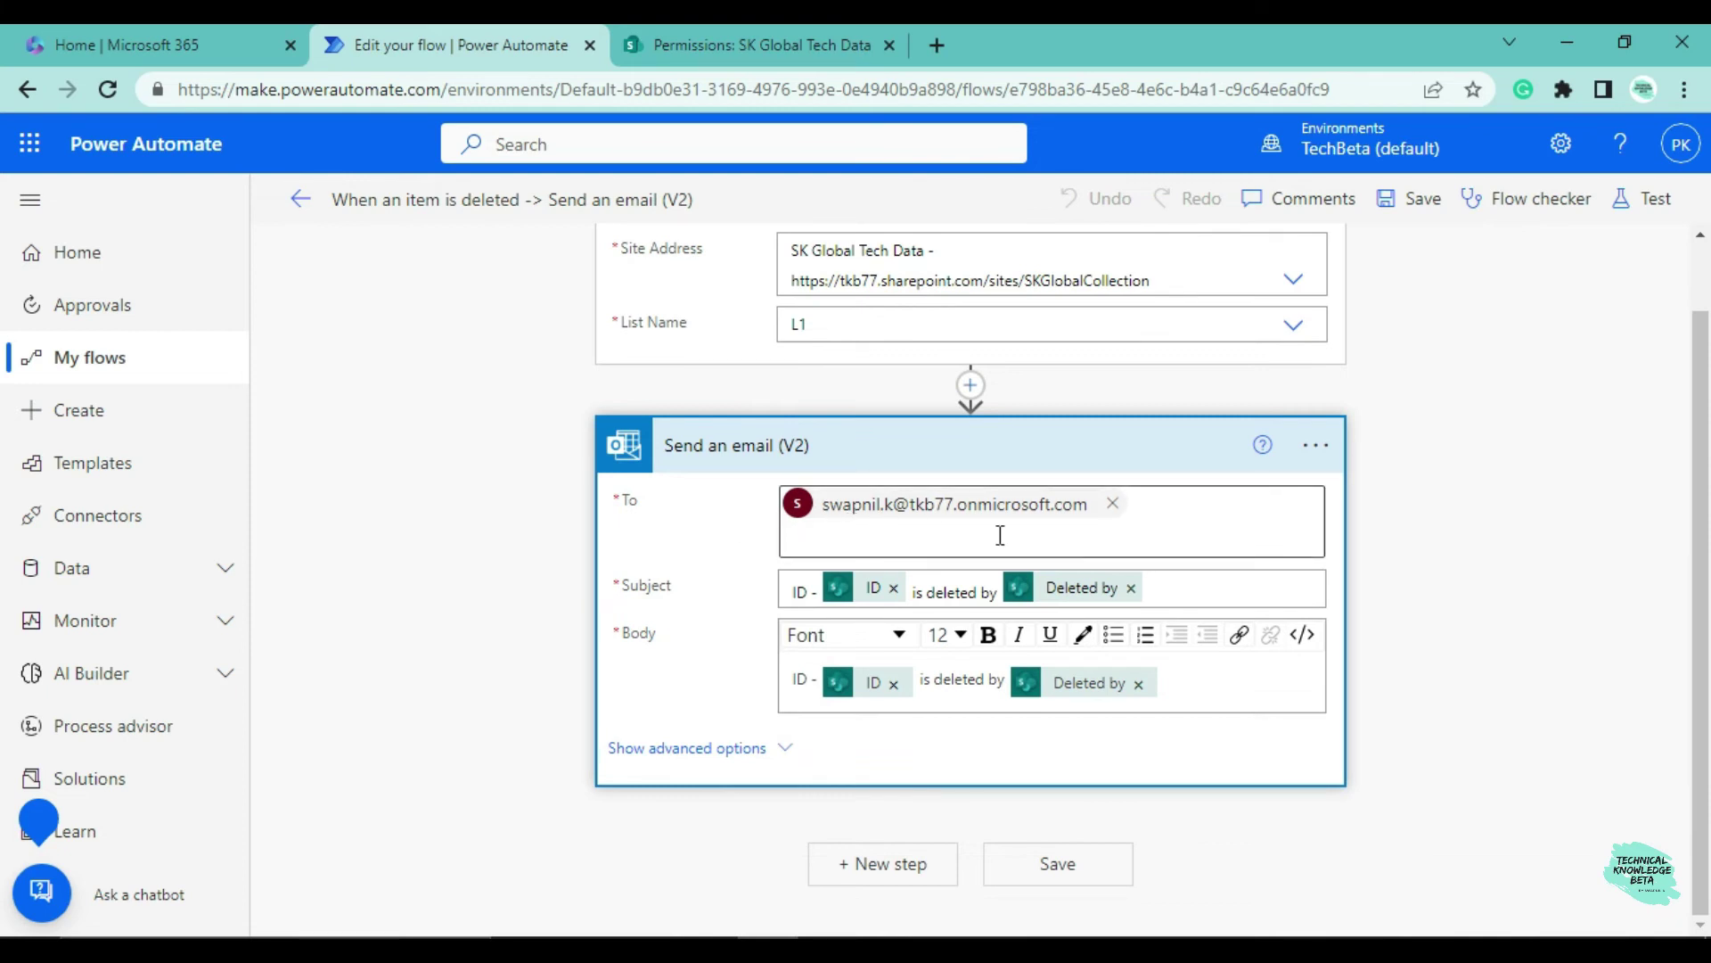
pyautogui.click(738, 749)
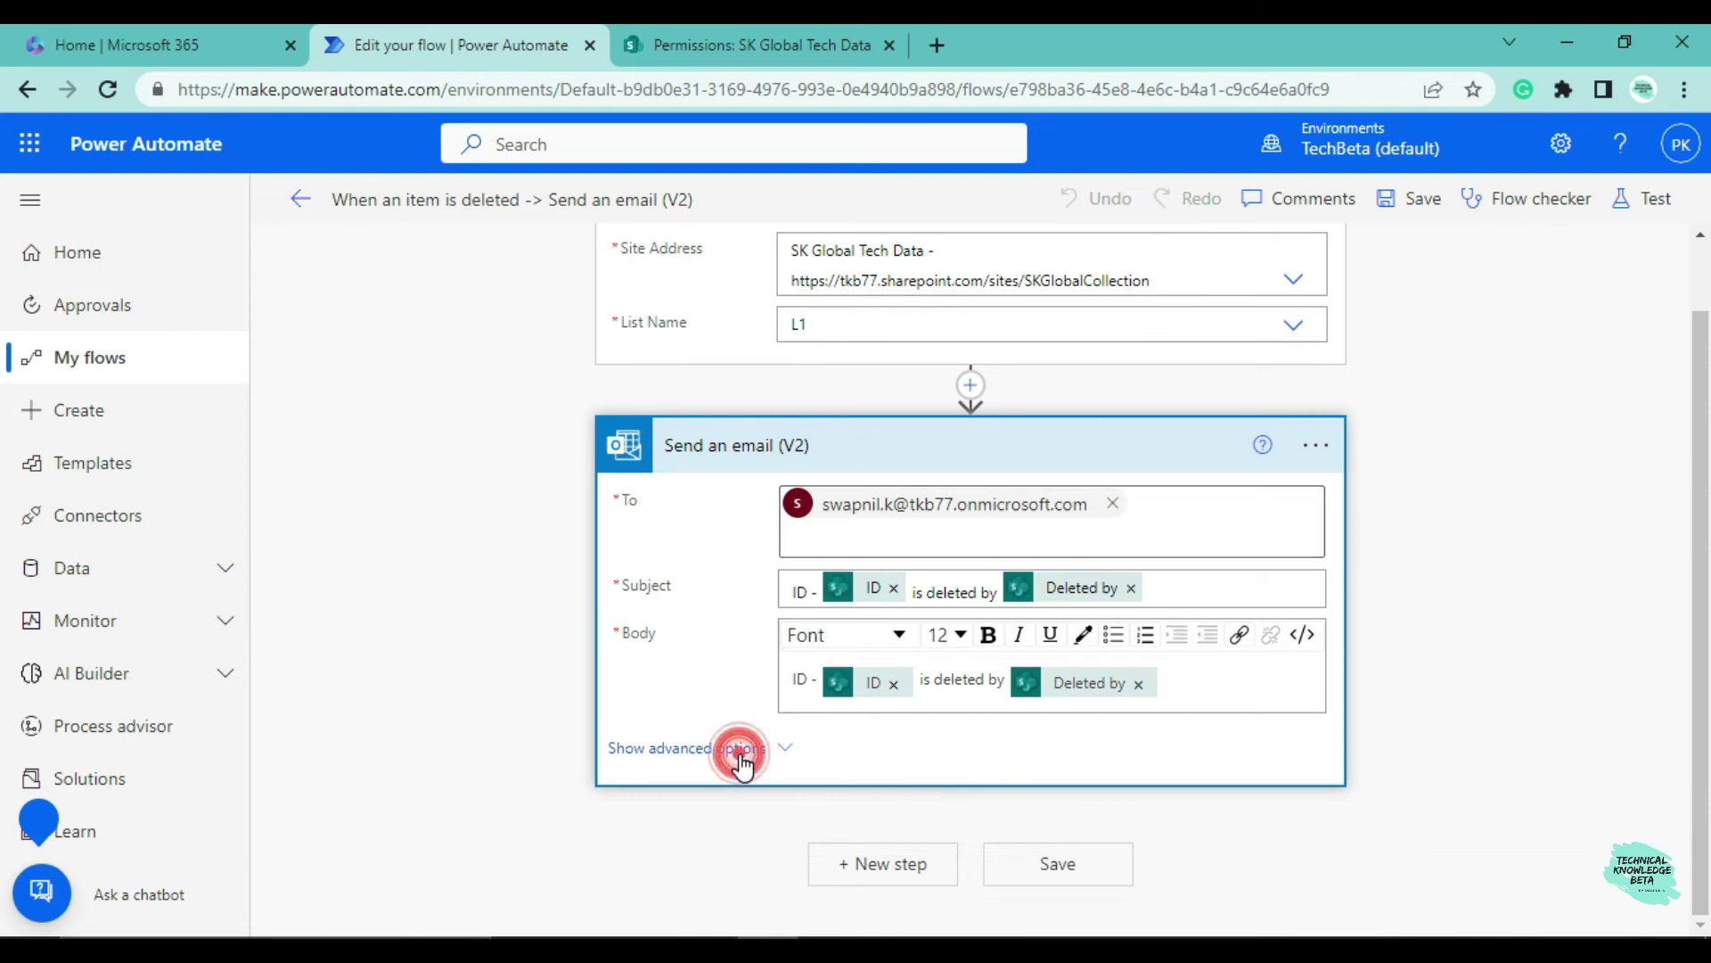
pyautogui.scroll(-2, 757, 739)
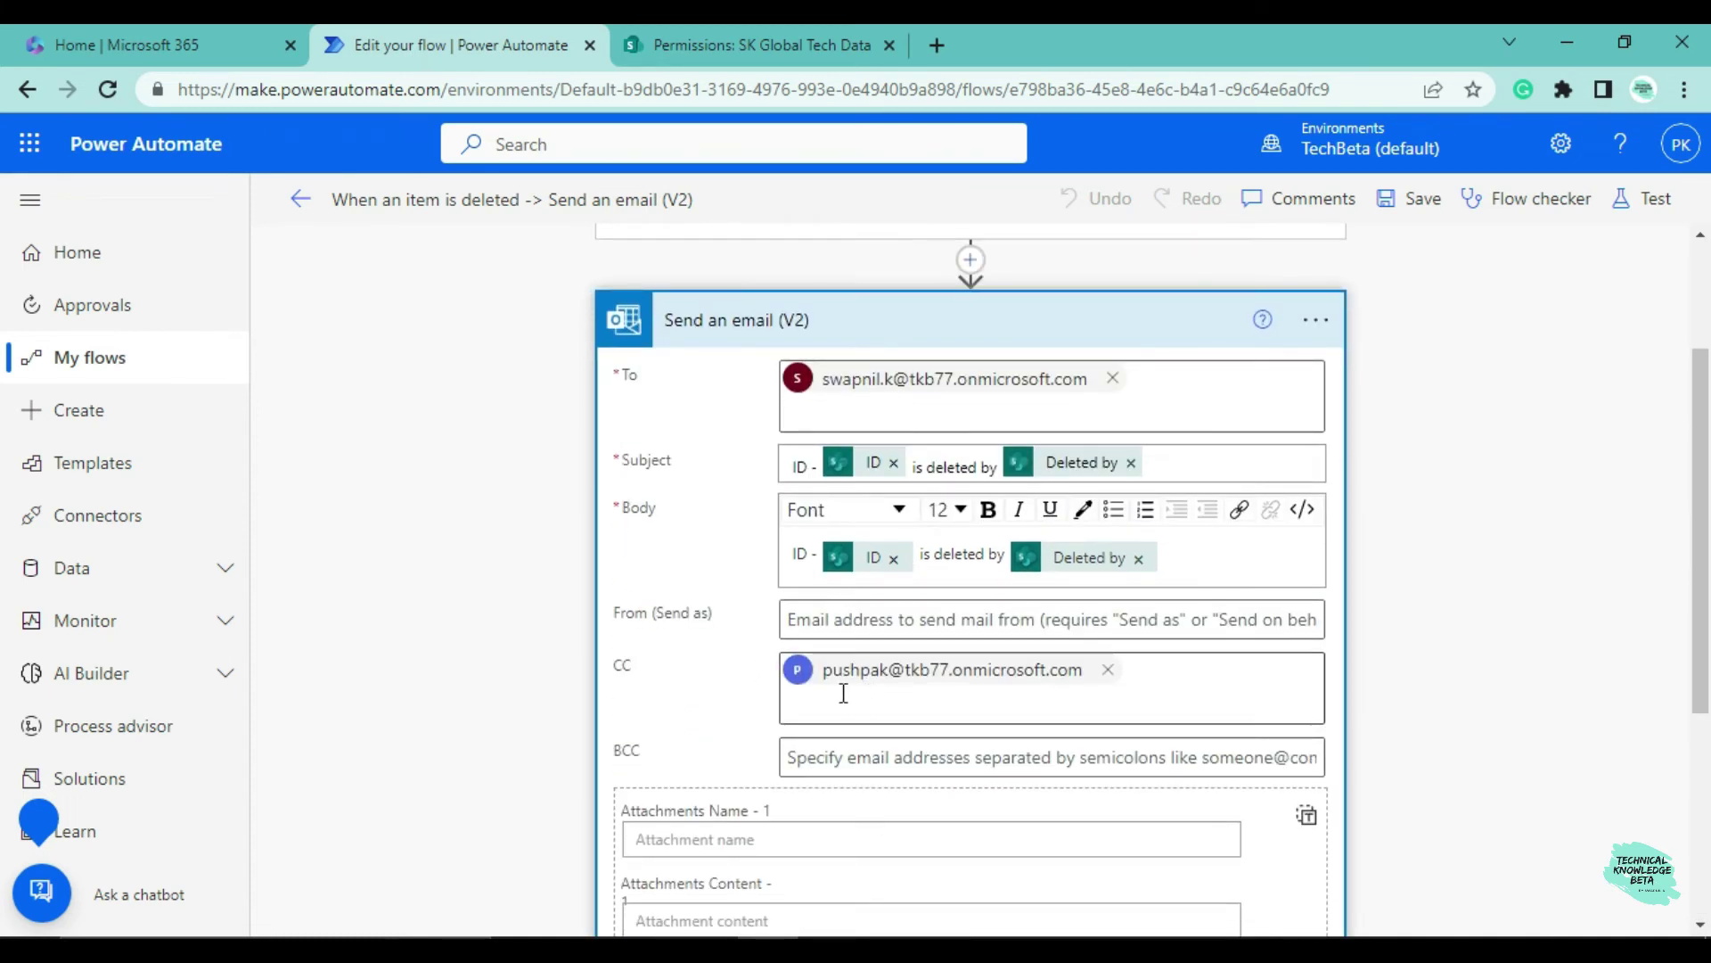
pyautogui.scroll(-5, 791, 692)
pyautogui.scroll(6, 777, 700)
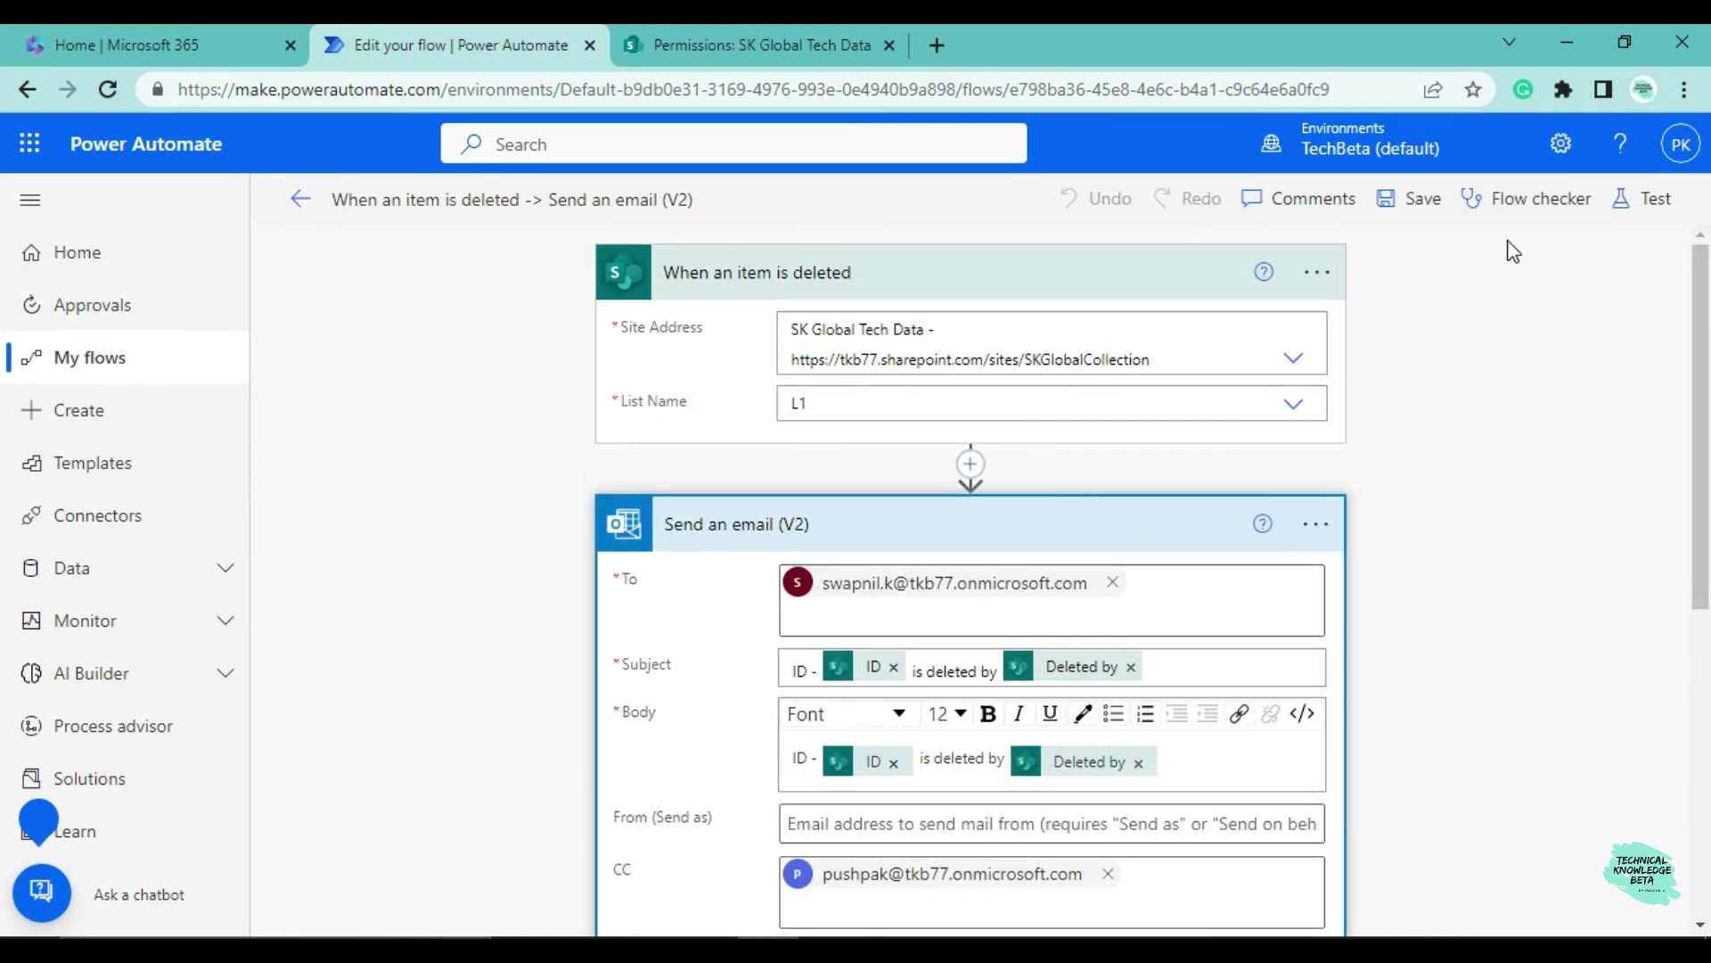
pyautogui.click(765, 47)
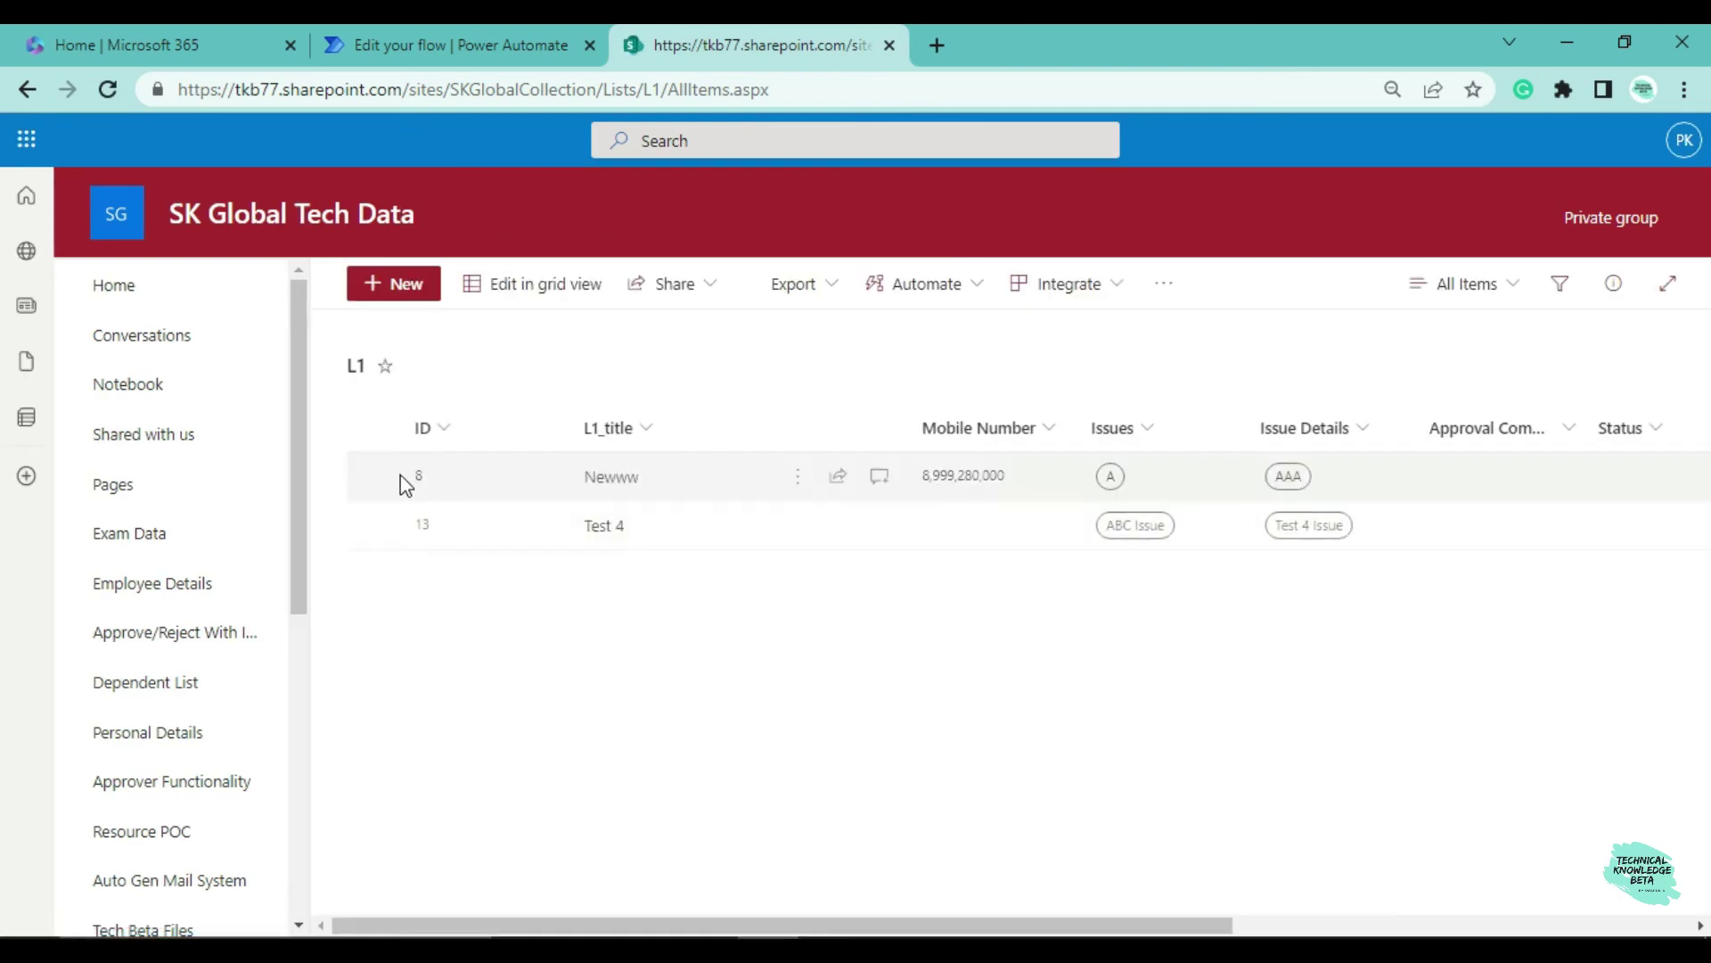
# Select item 13 Test 4 in list L1 and cancel its Delete? confirmation
pyautogui.click(378, 526)
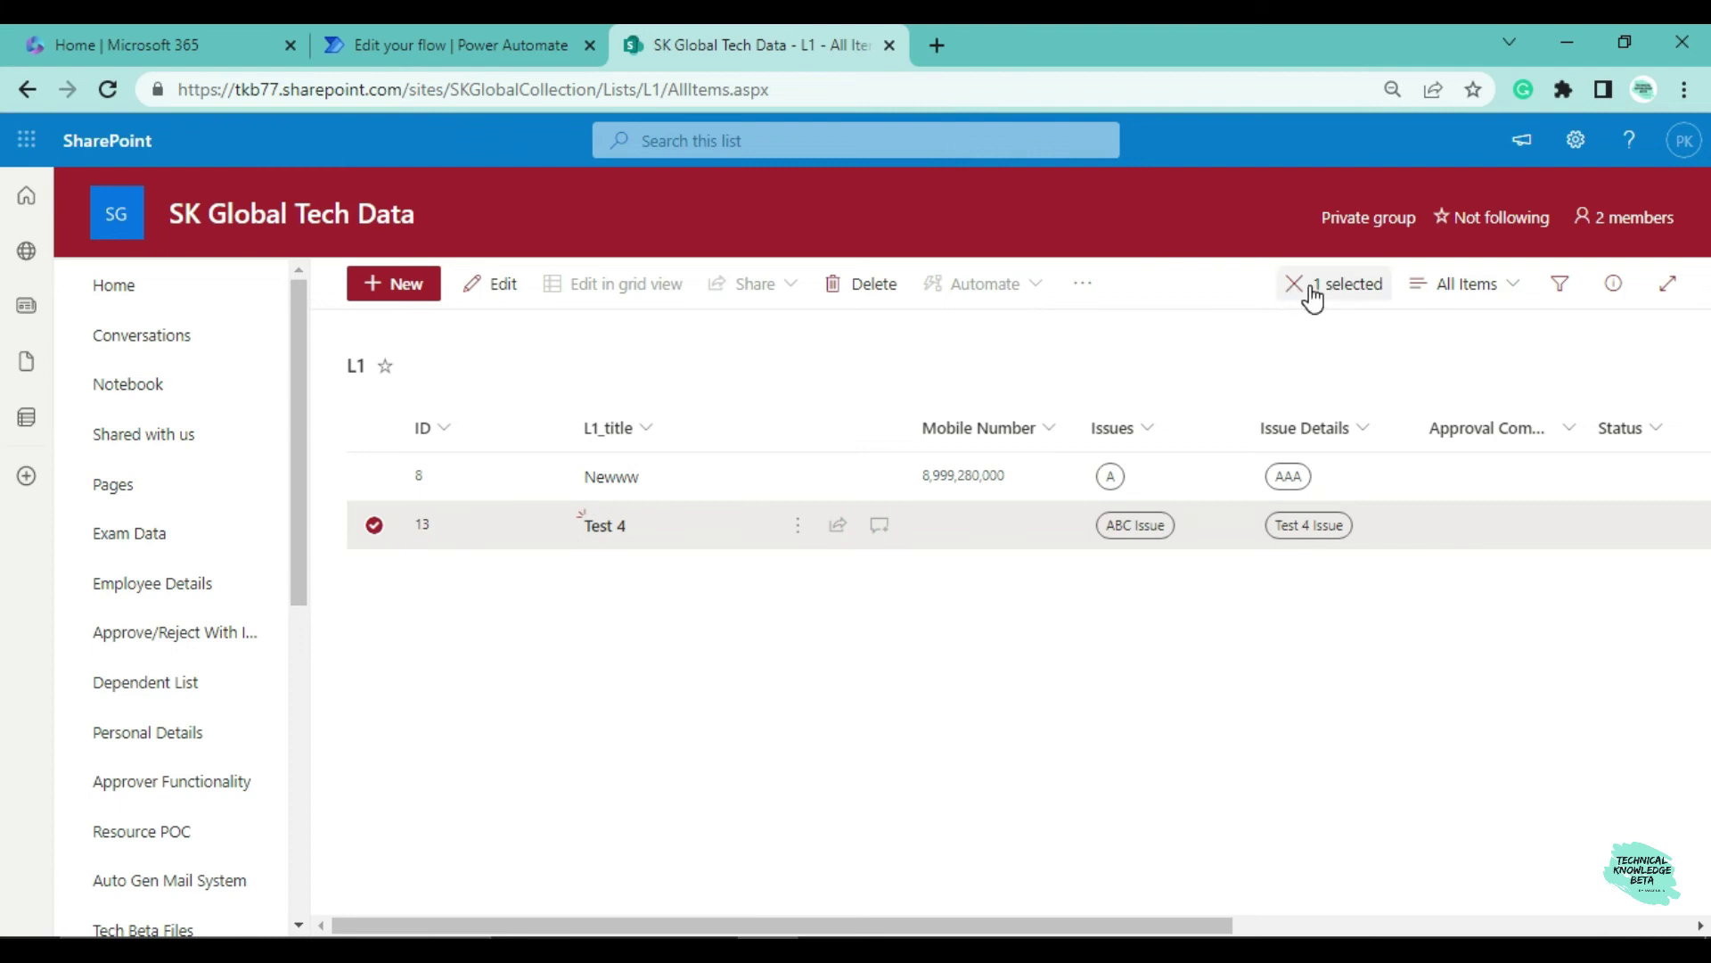
pyautogui.click(847, 290)
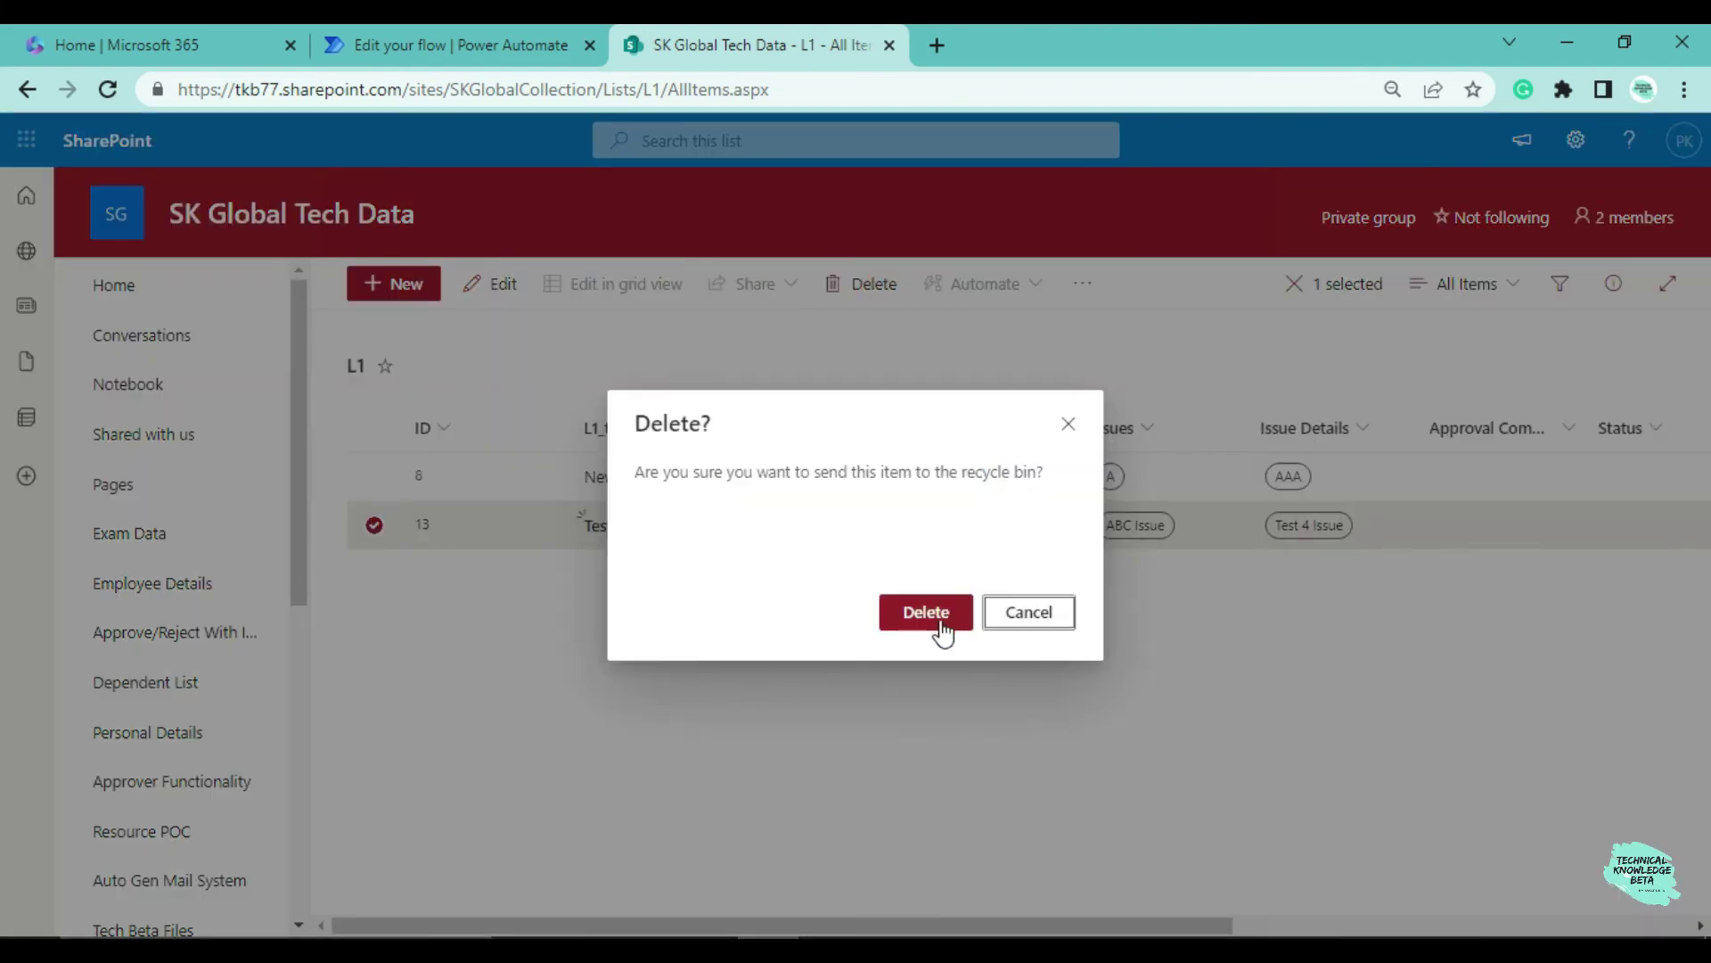
pyautogui.click(1002, 615)
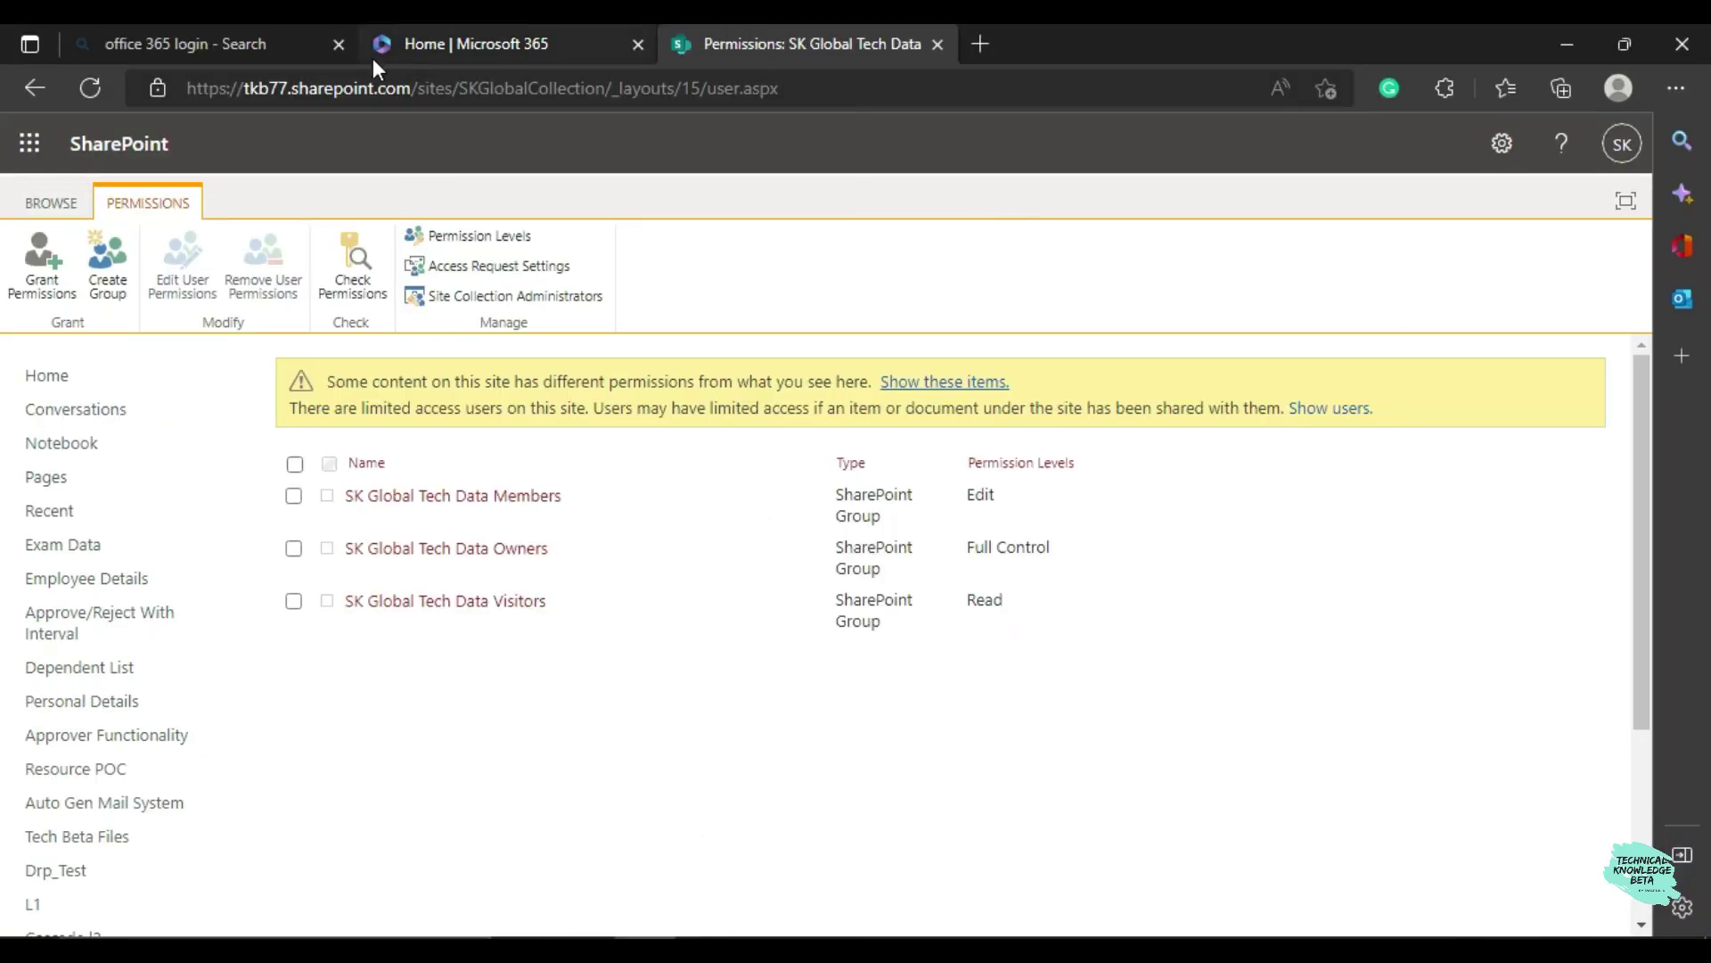
pyautogui.click(429, 44)
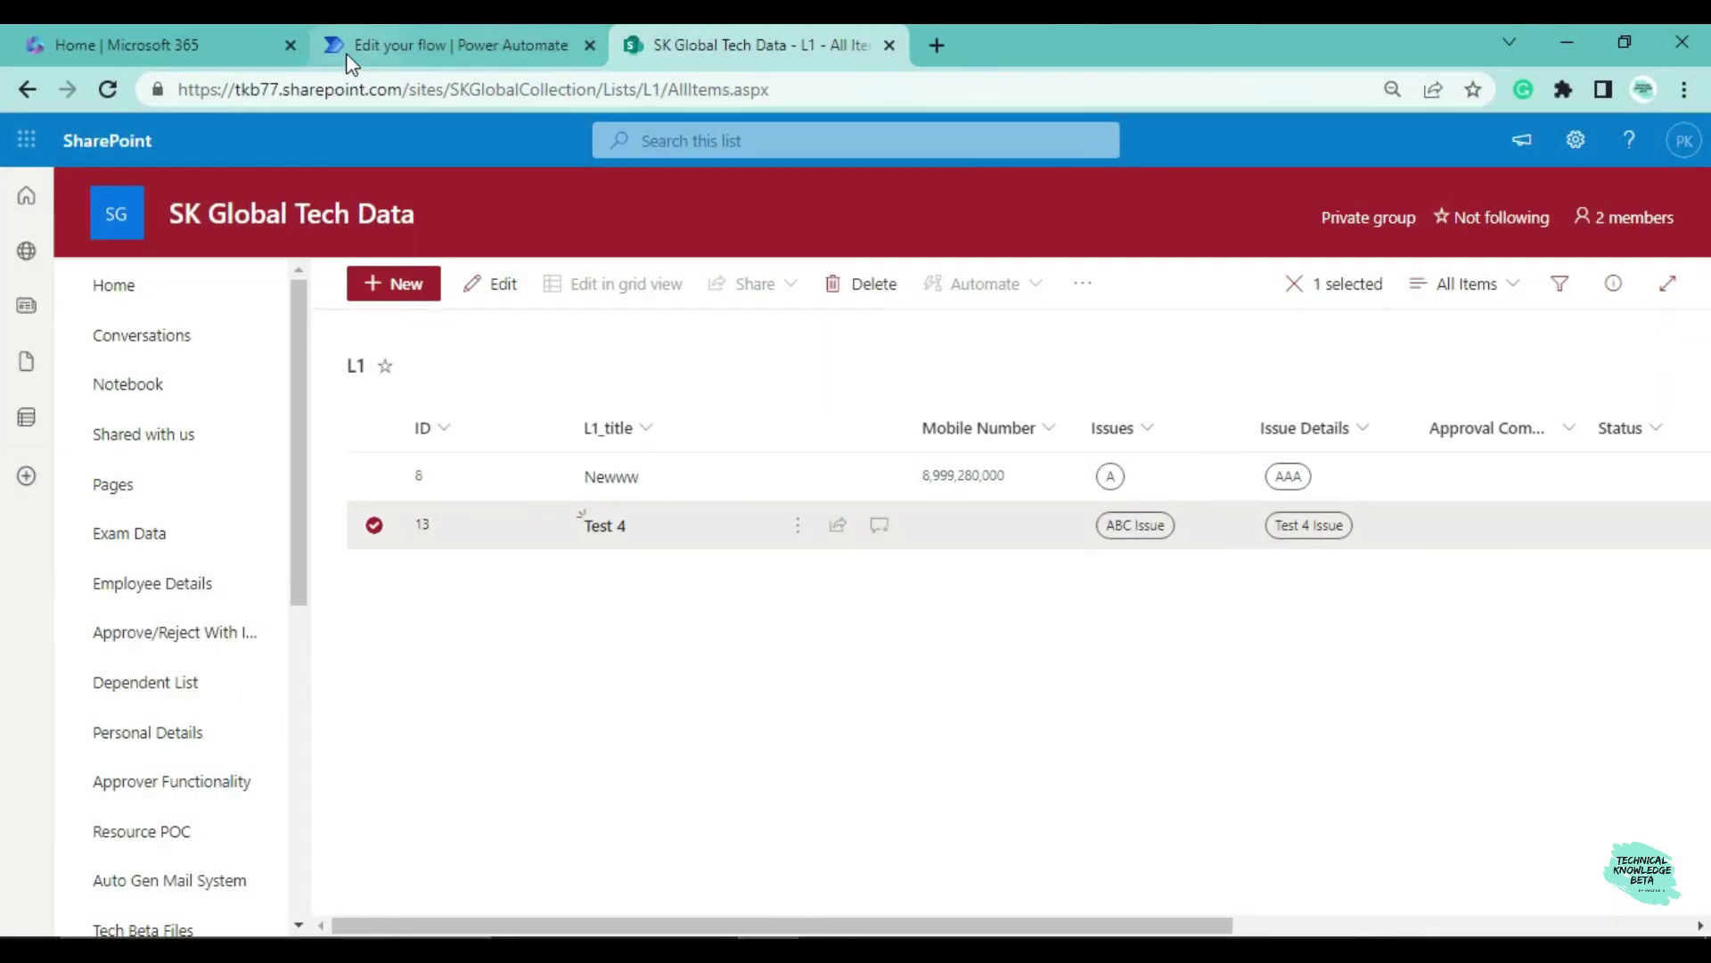
# Run a manual Test of the flow so it waits for an item deletion
pyautogui.click(349, 49)
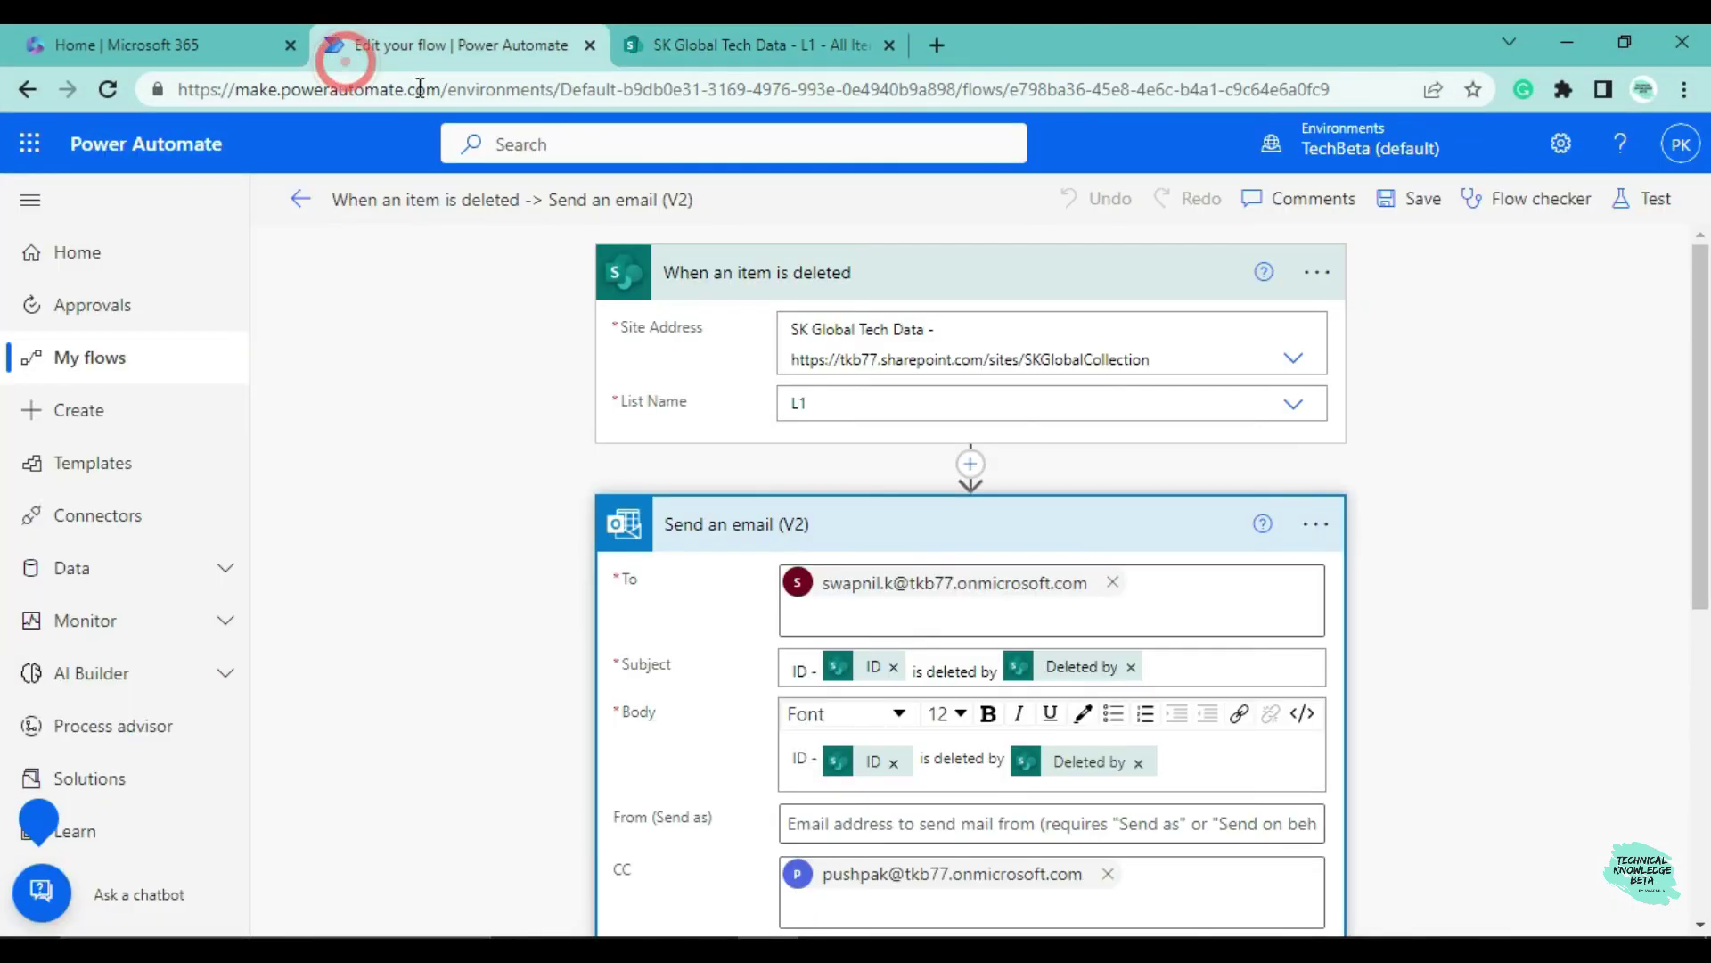
pyautogui.click(1636, 201)
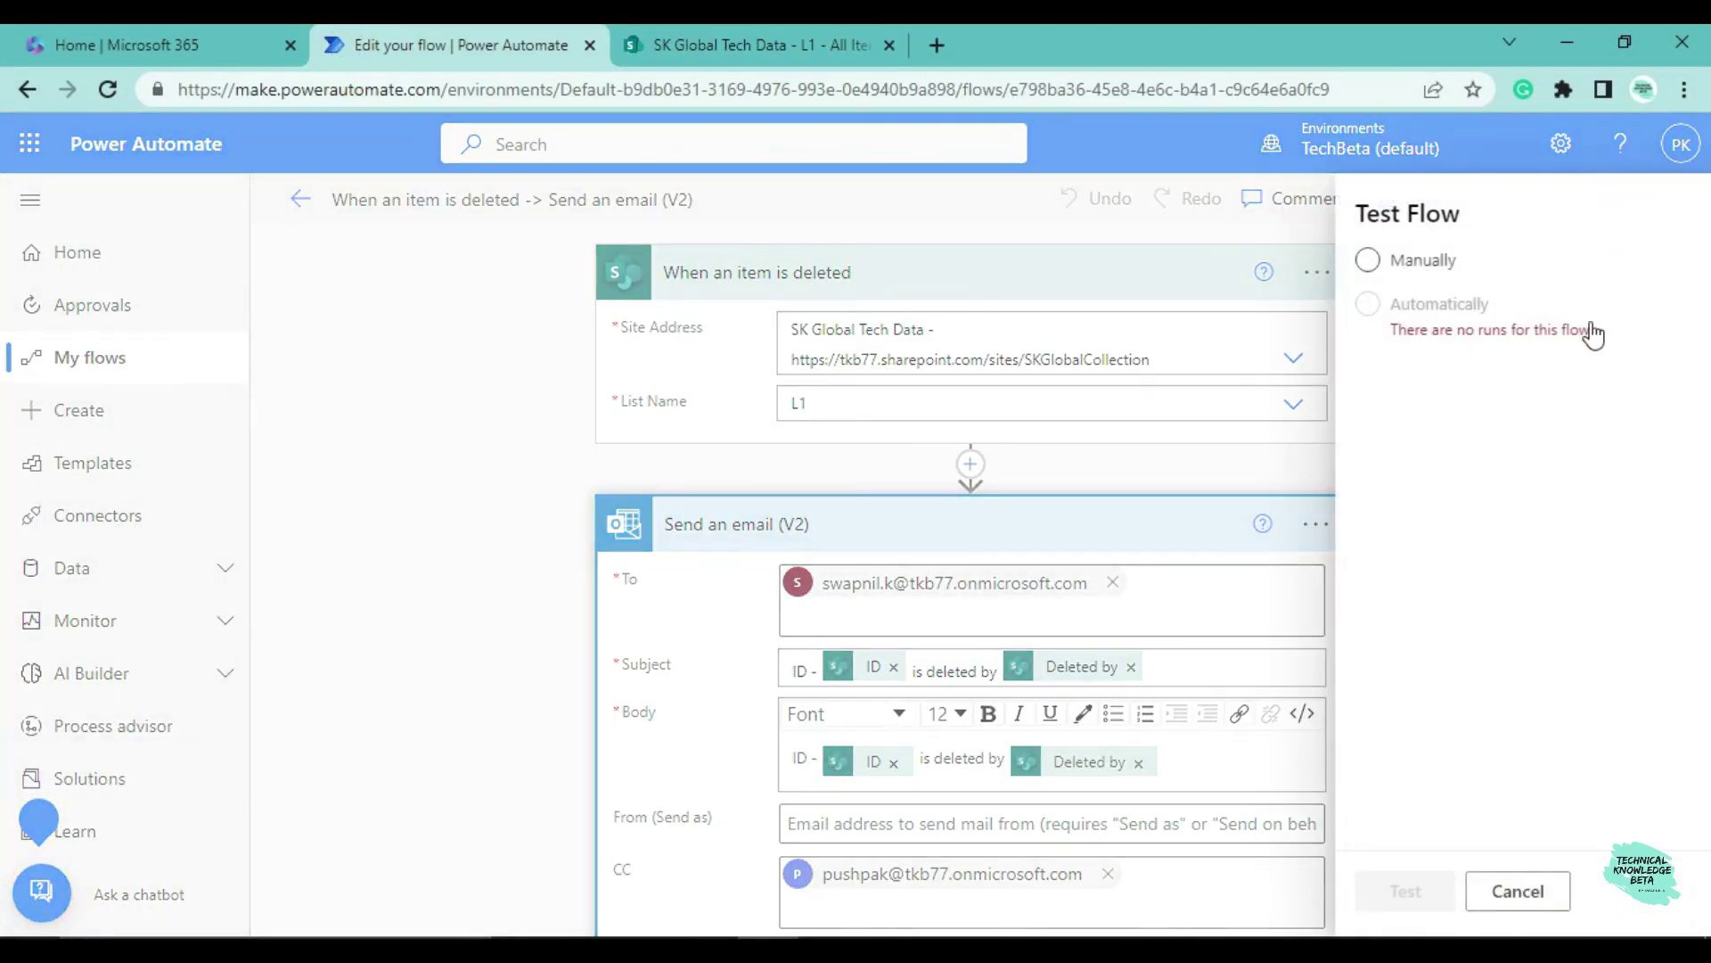
pyautogui.click(1319, 259)
pyautogui.click(1355, 891)
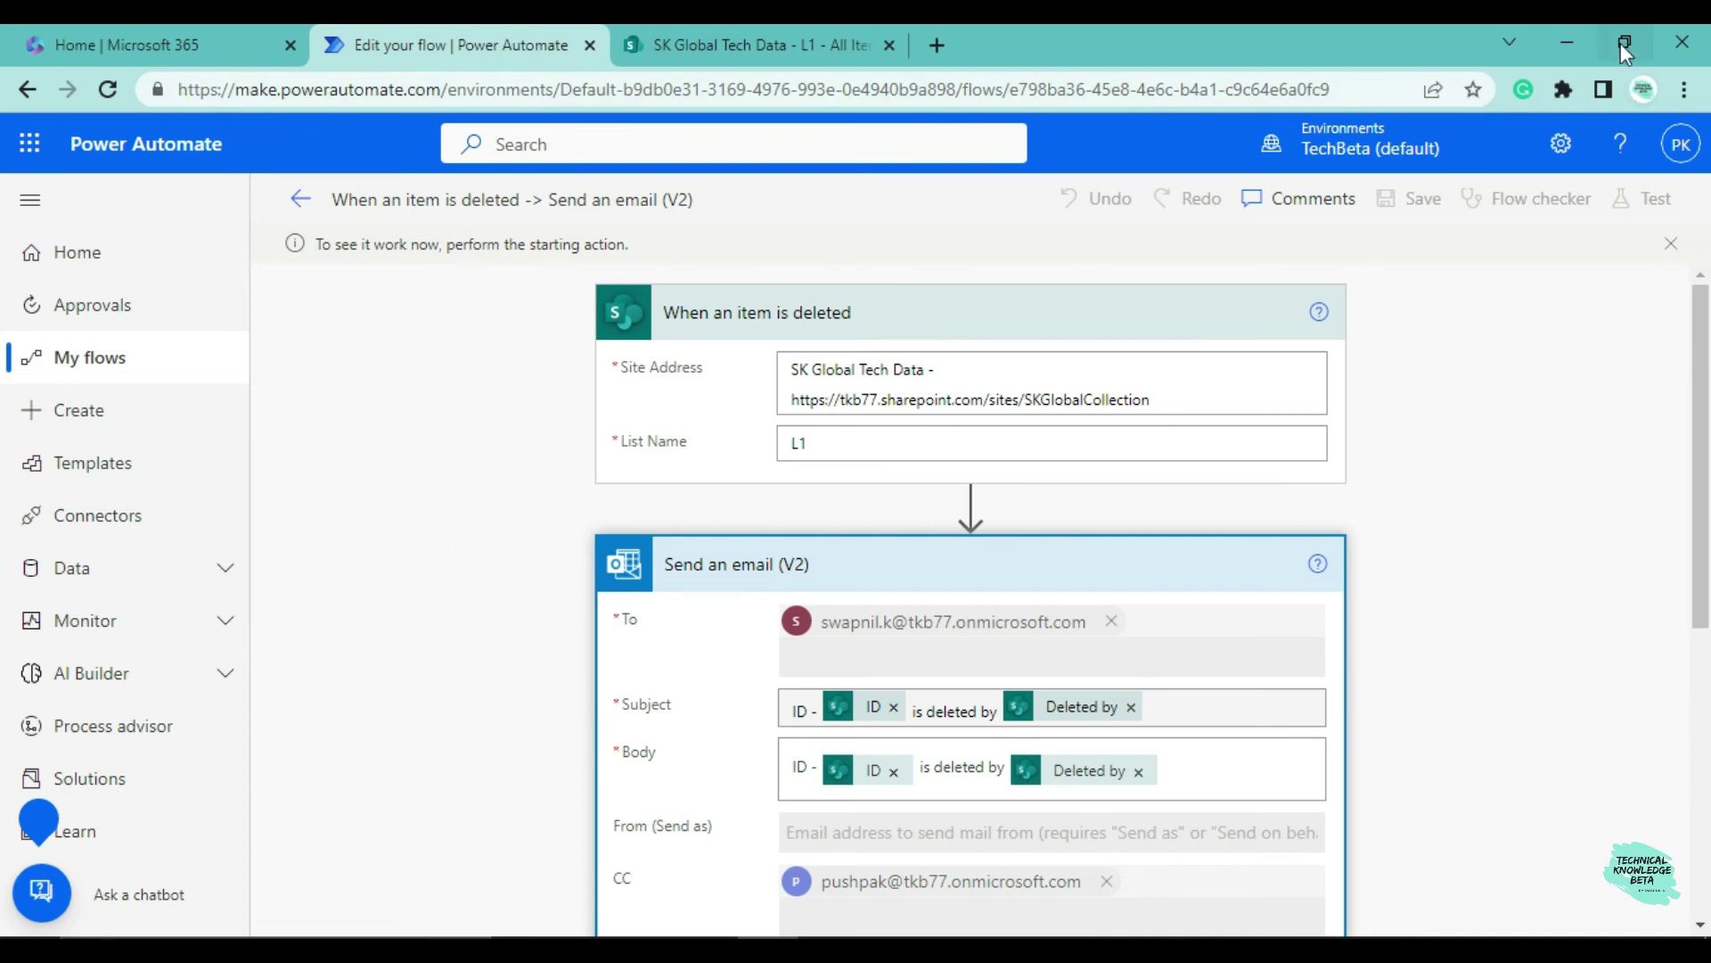
pyautogui.click(1572, 36)
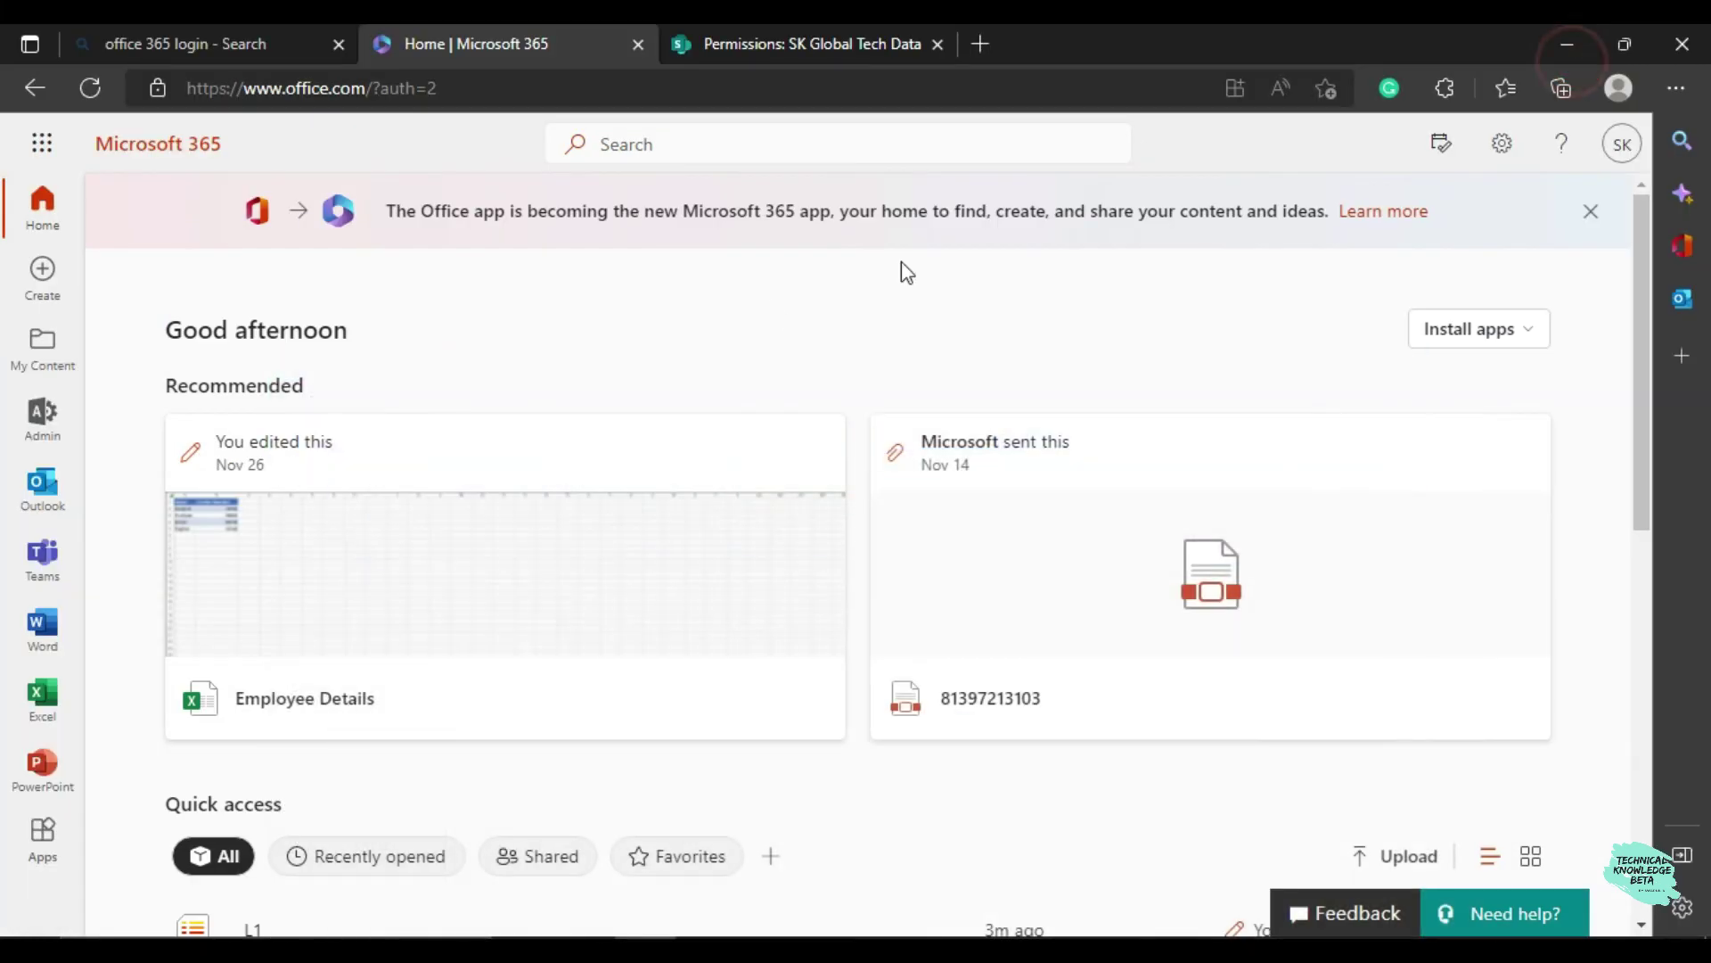
pyautogui.click(870, 48)
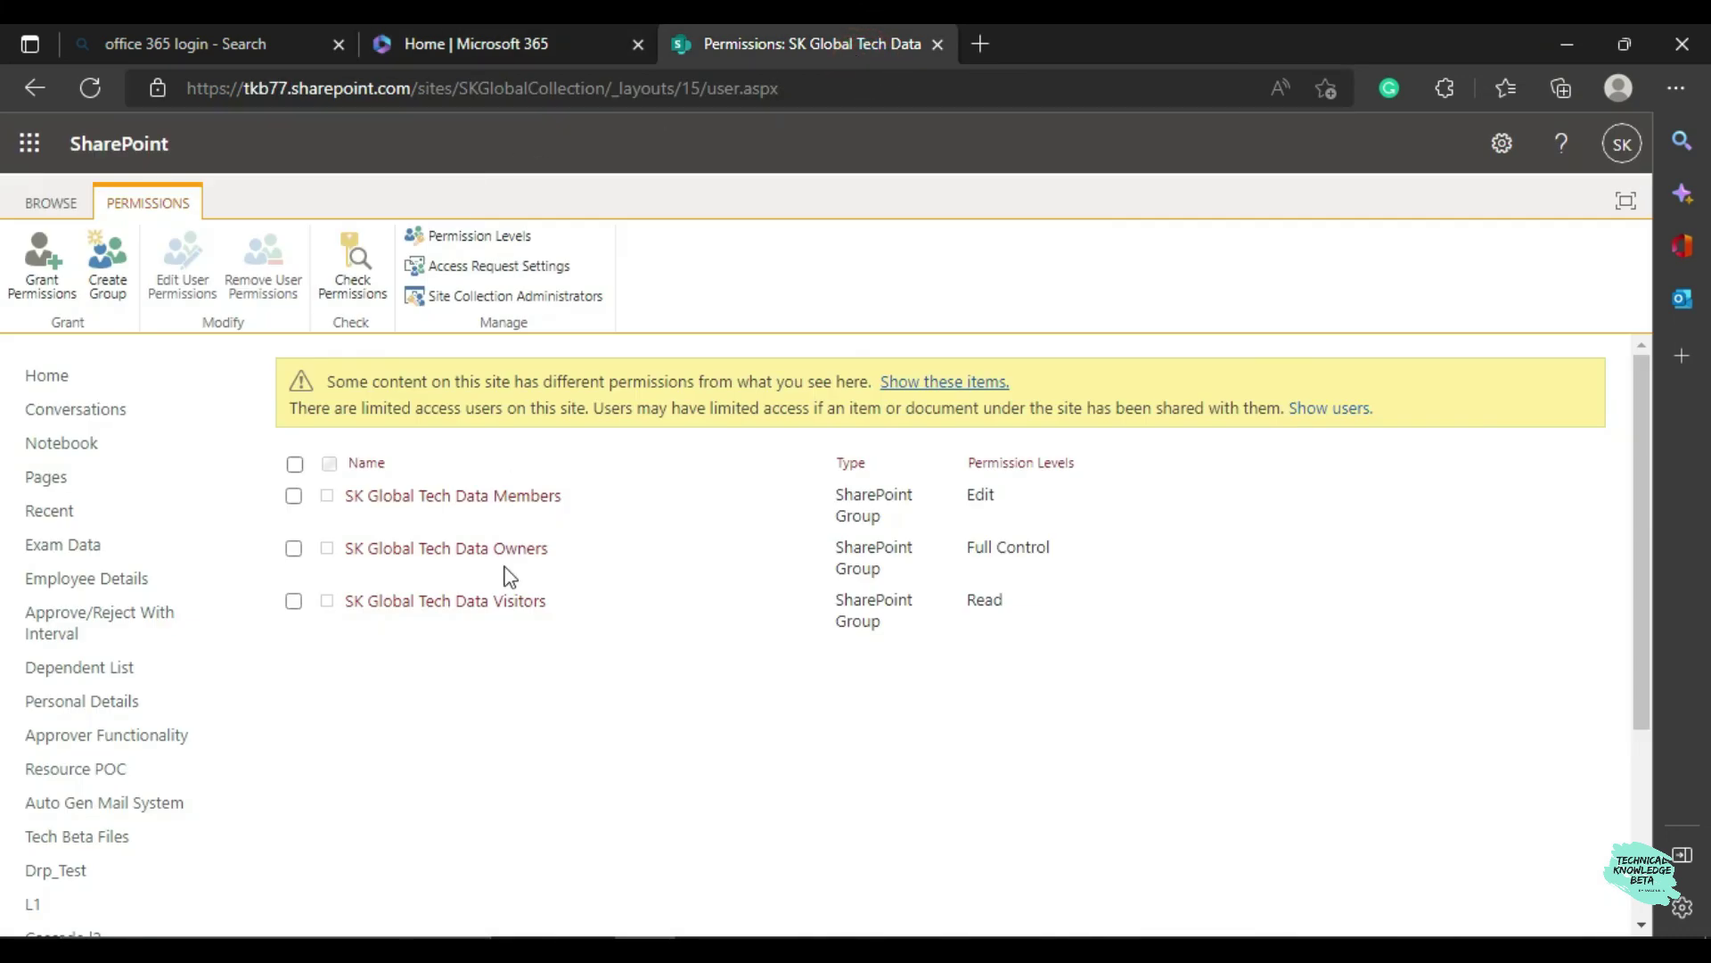
# Delete item 13 Test 4 from list L1 to trigger the waiting test run
pyautogui.hotkey('alt', 'Tab')
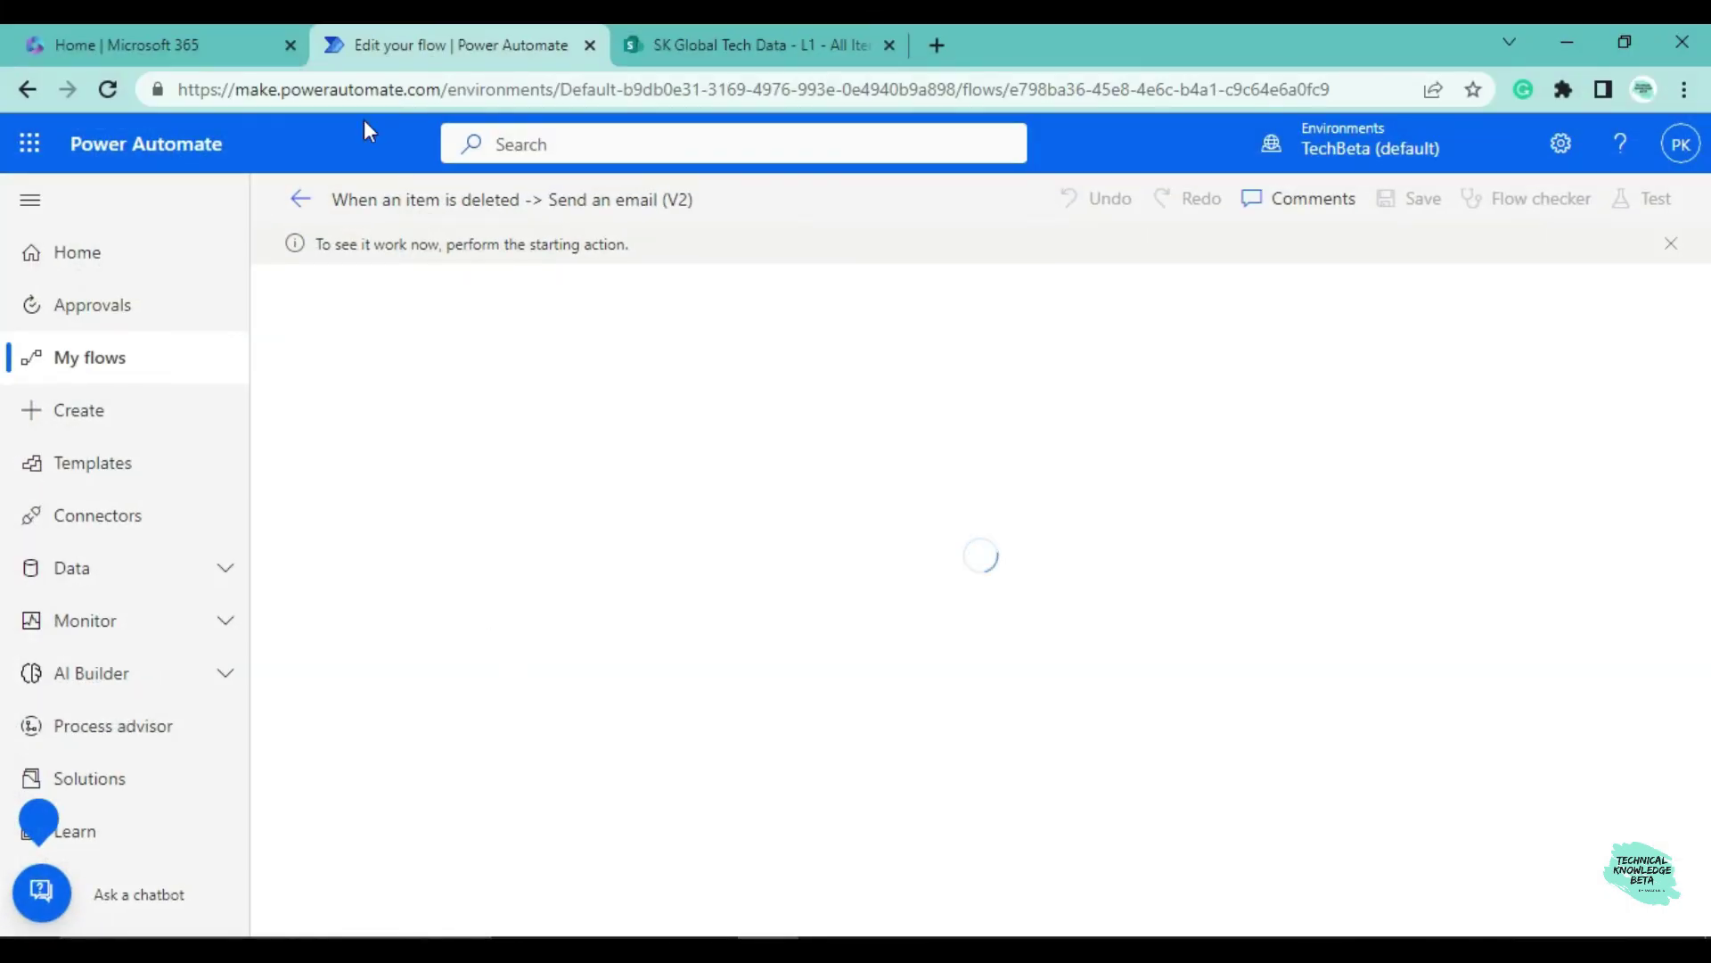
pyautogui.click(694, 31)
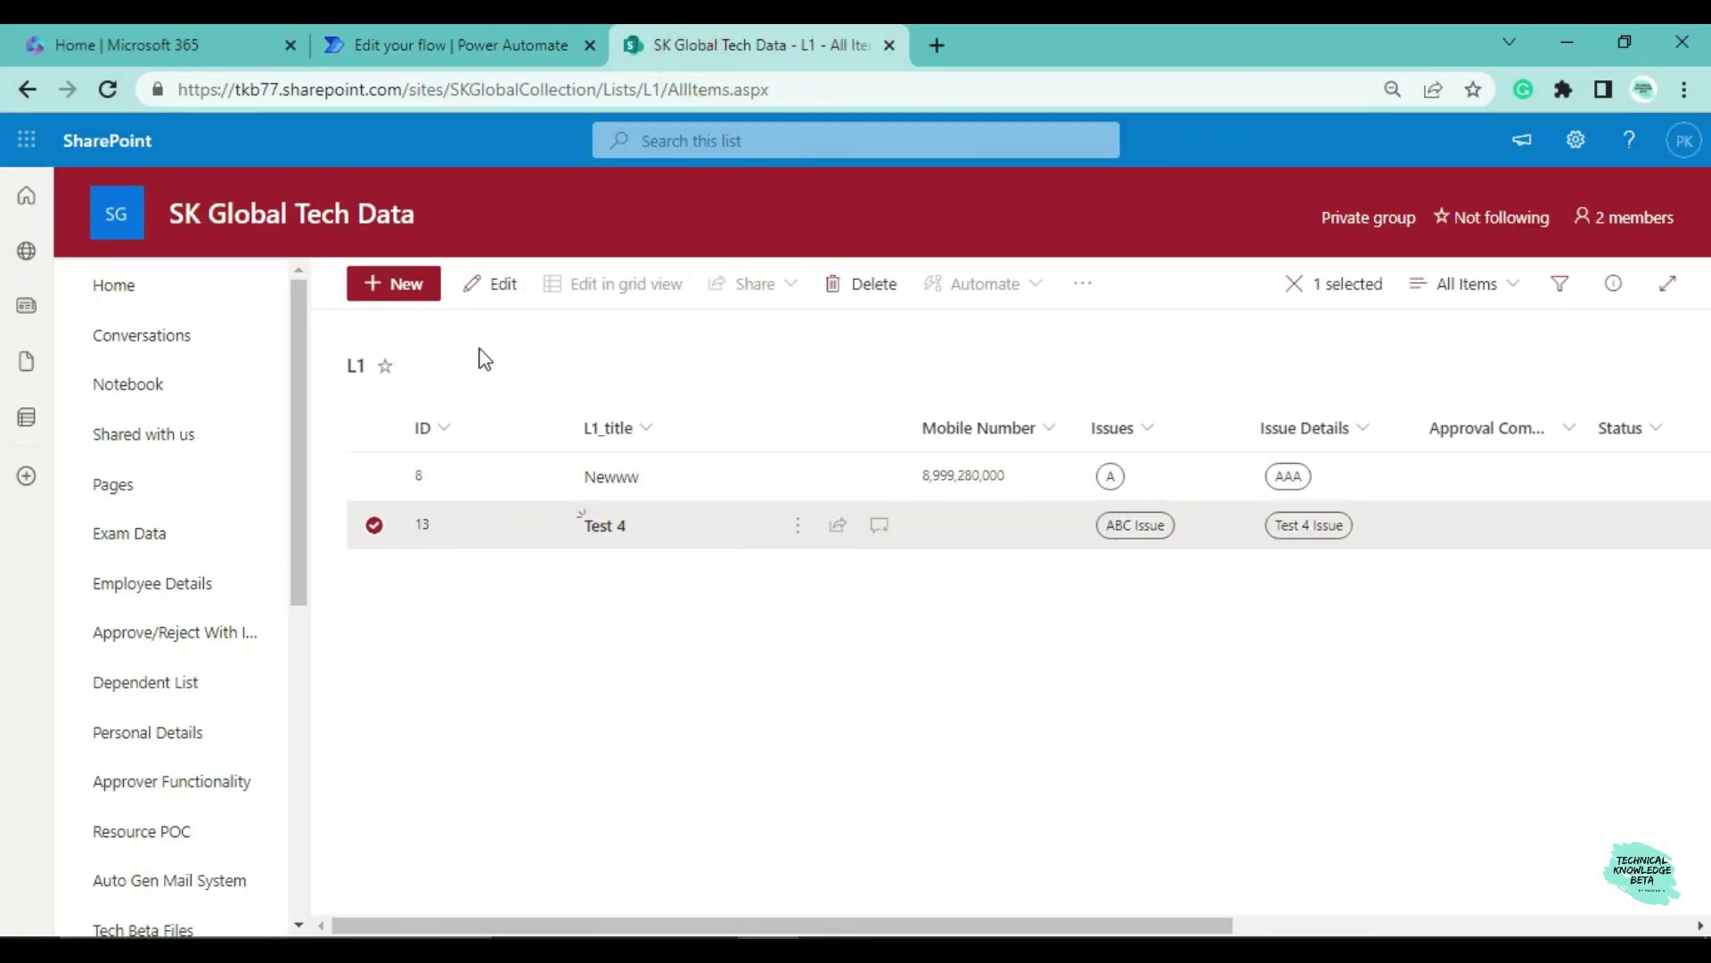
pyautogui.click(833, 284)
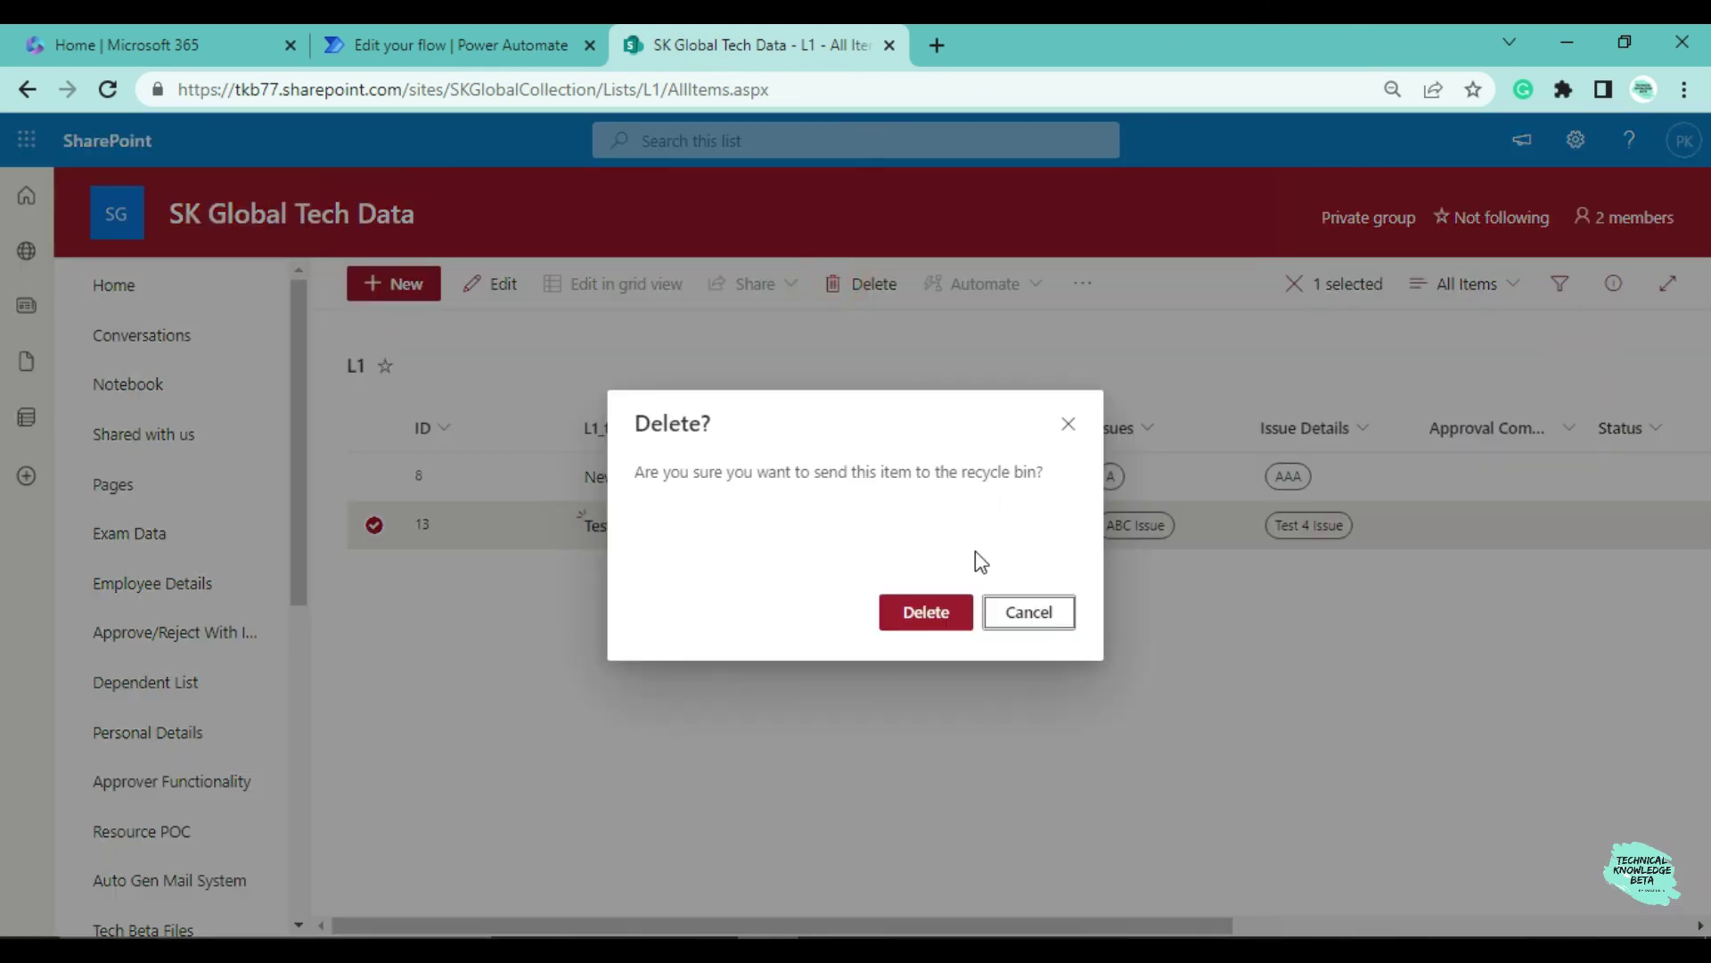
pyautogui.click(927, 611)
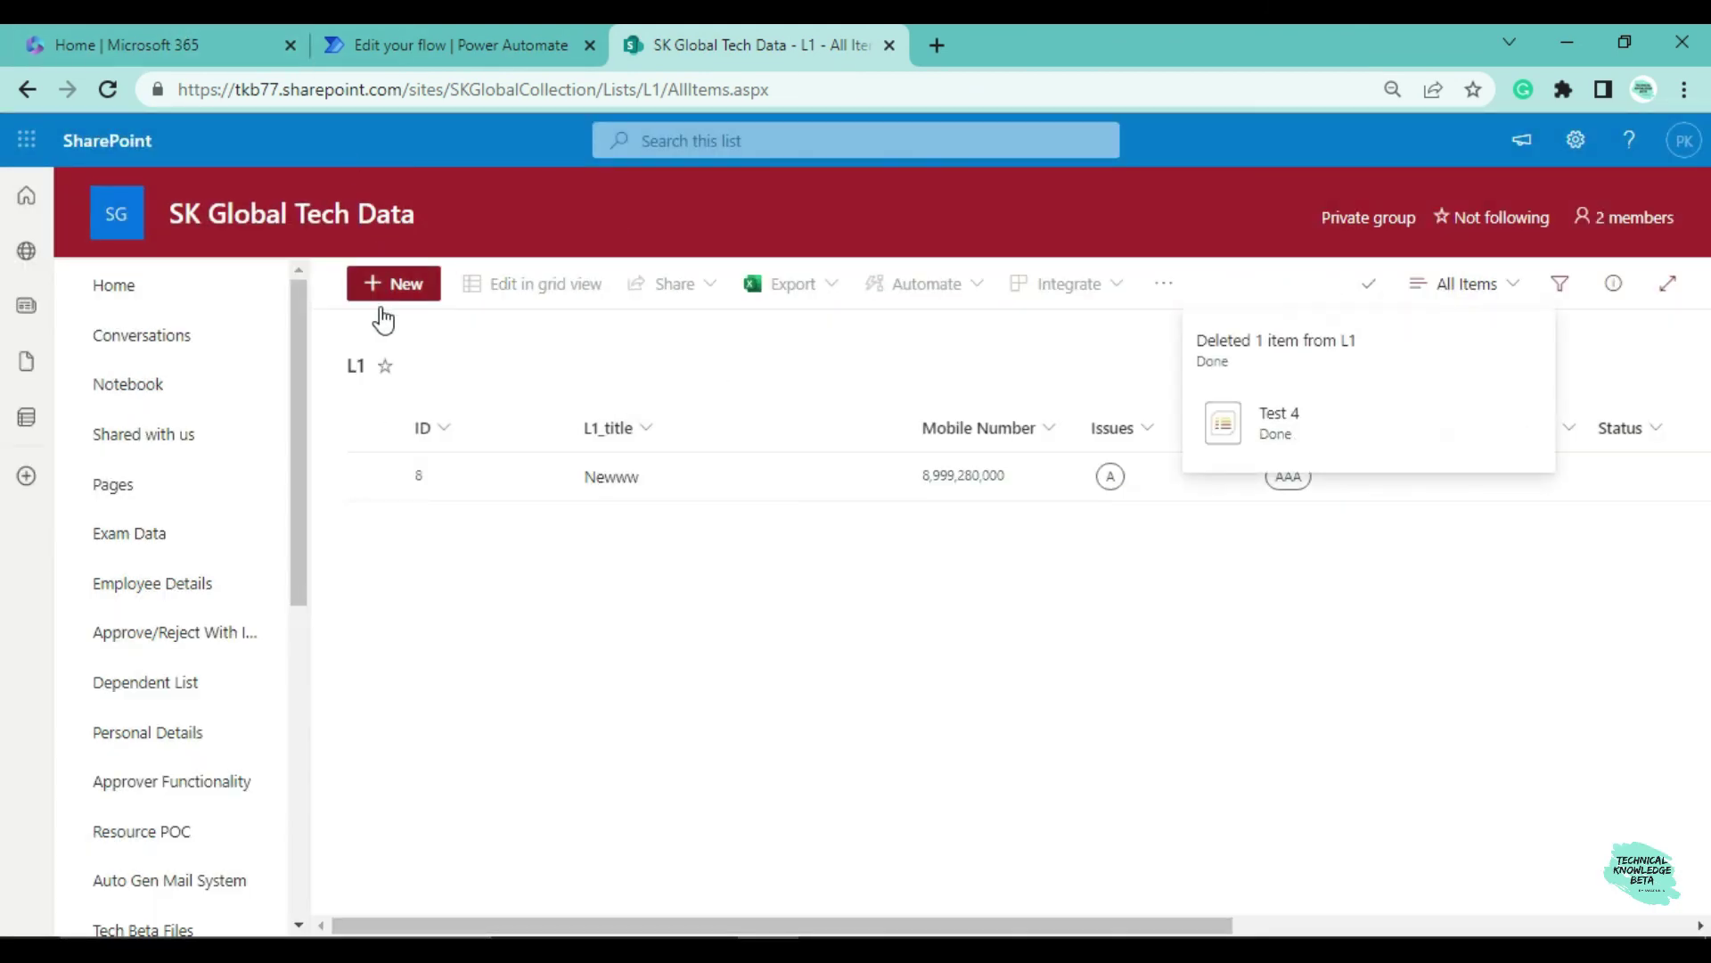
pyautogui.click(437, 49)
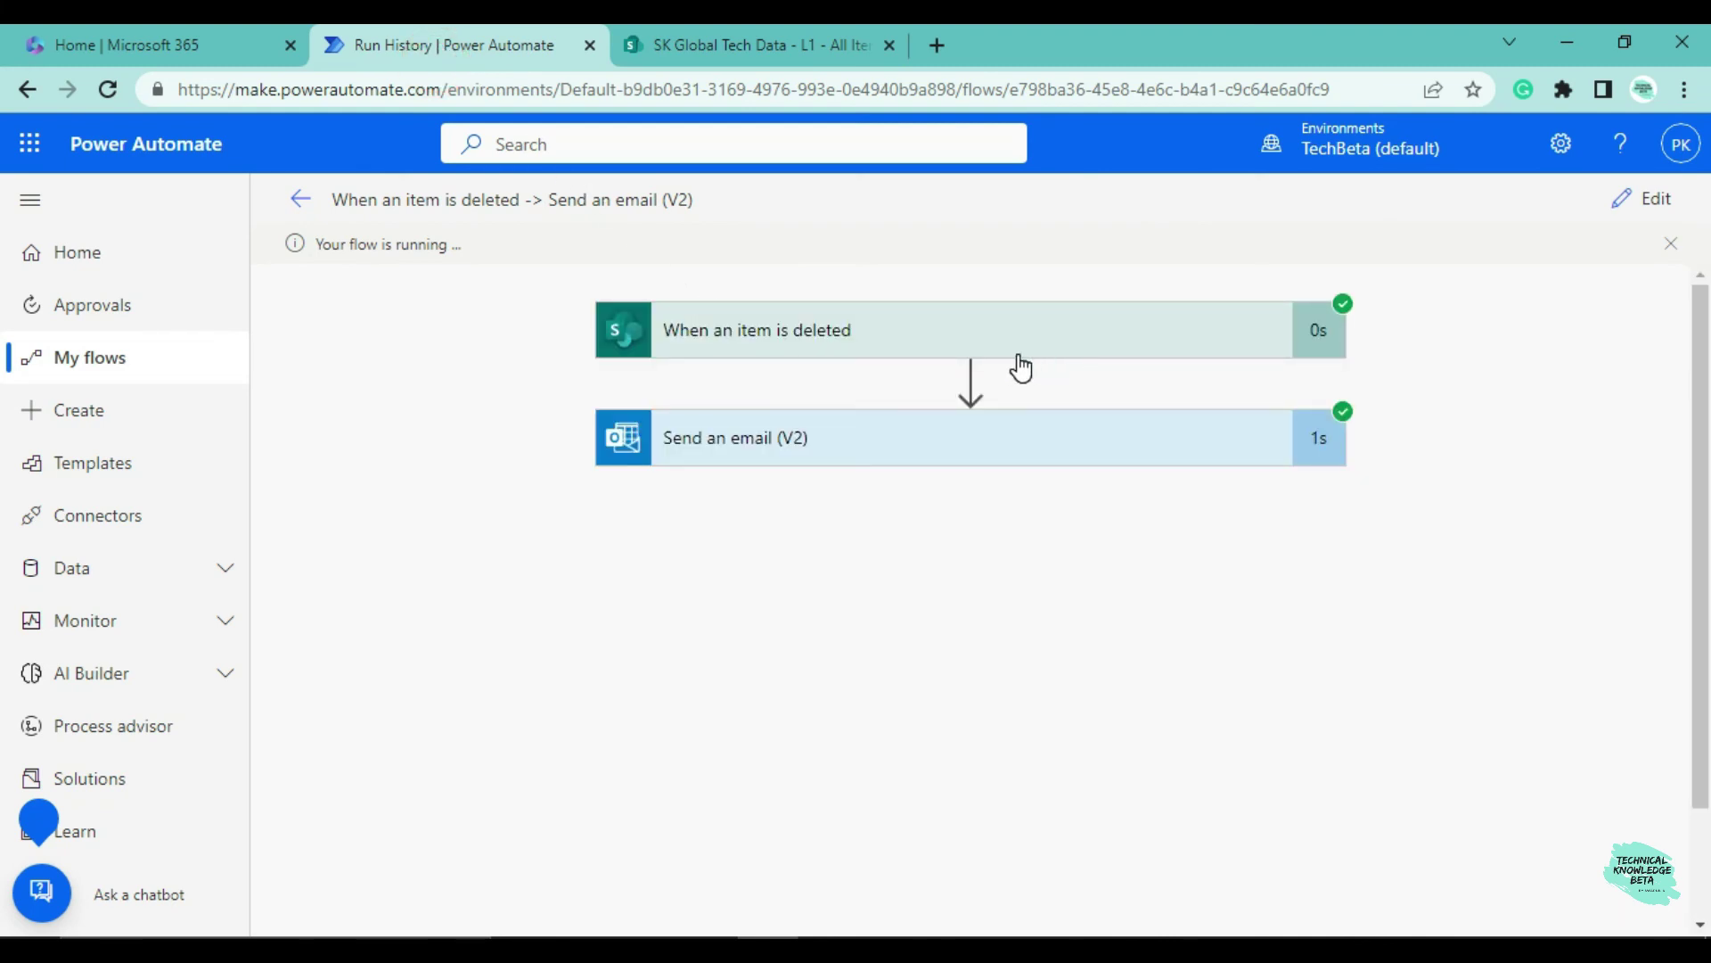
# Check the run's Send an email (V2) inputs show the 'ID - 13 is deleted' subject
pyautogui.click(883, 452)
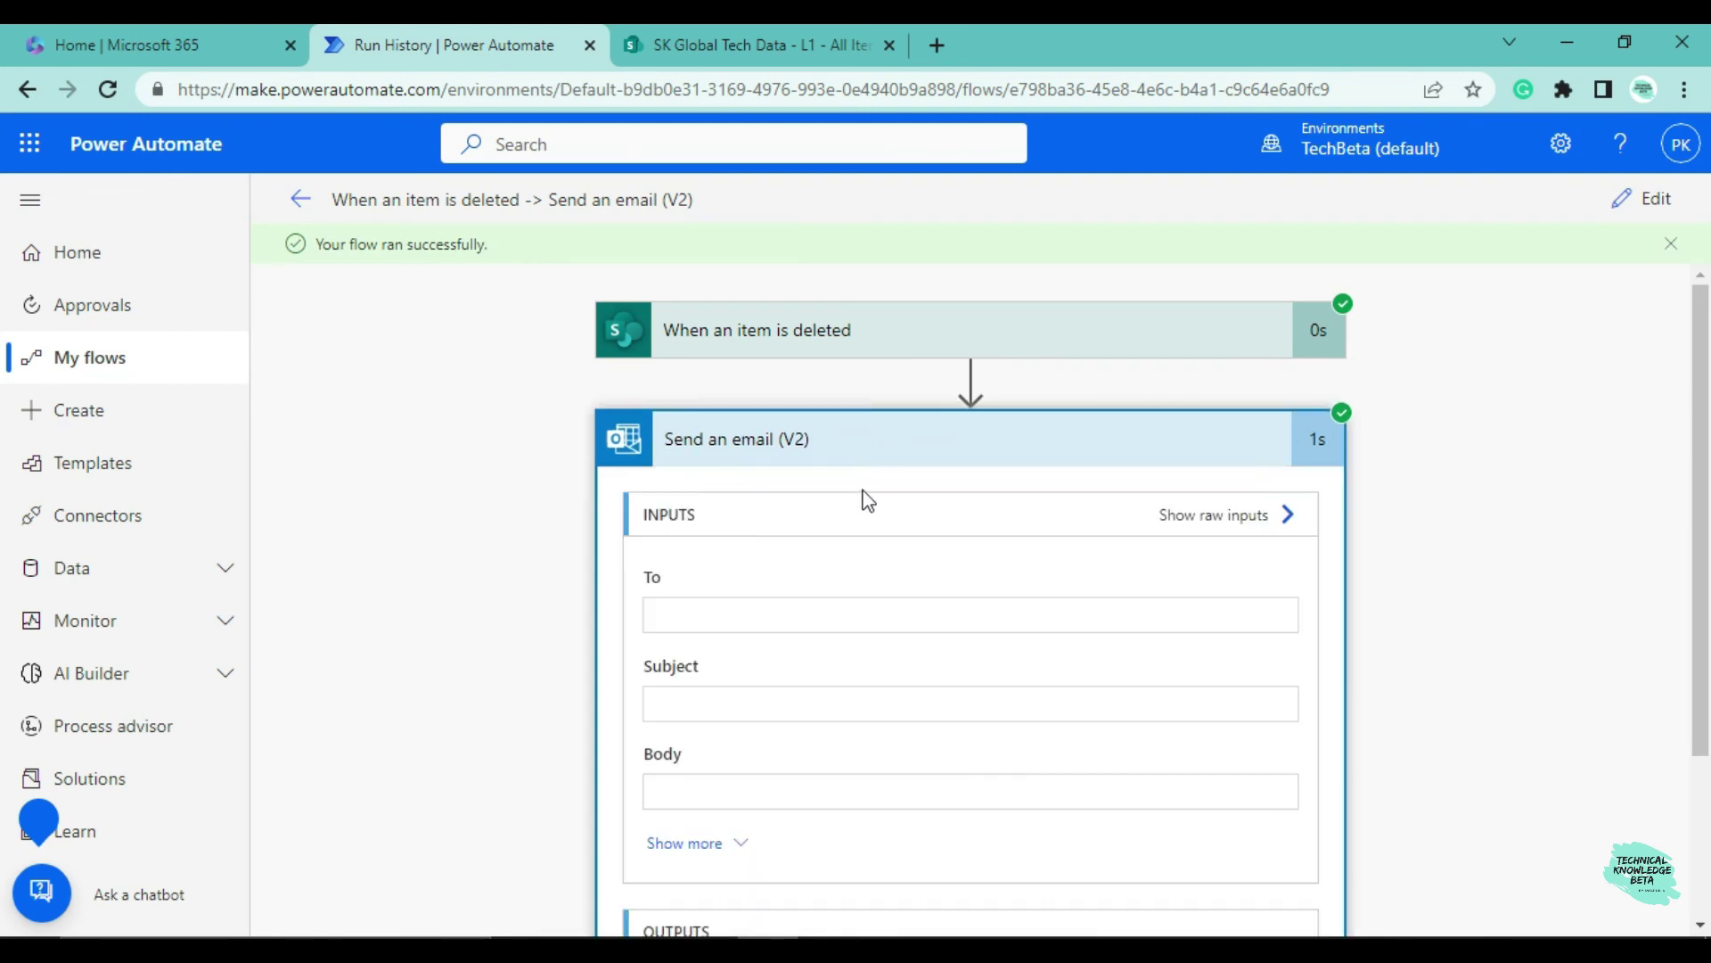
pyautogui.scroll(-2, 834, 553)
pyautogui.doubleClick(781, 574)
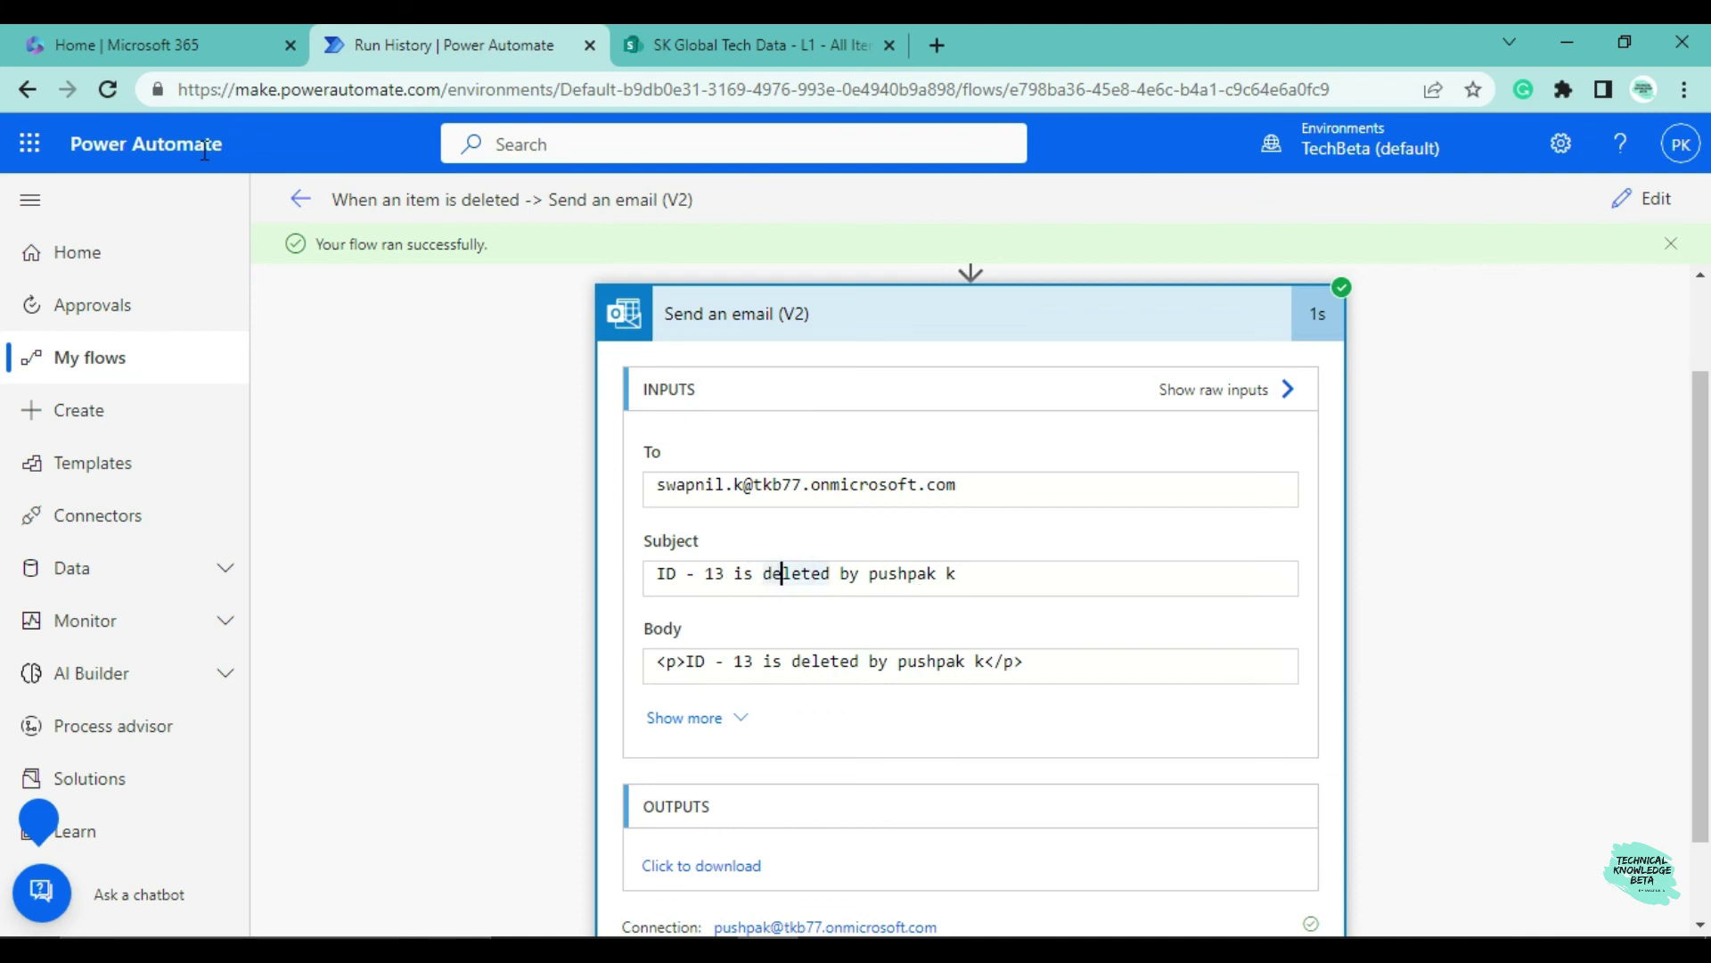
pyautogui.click(219, 42)
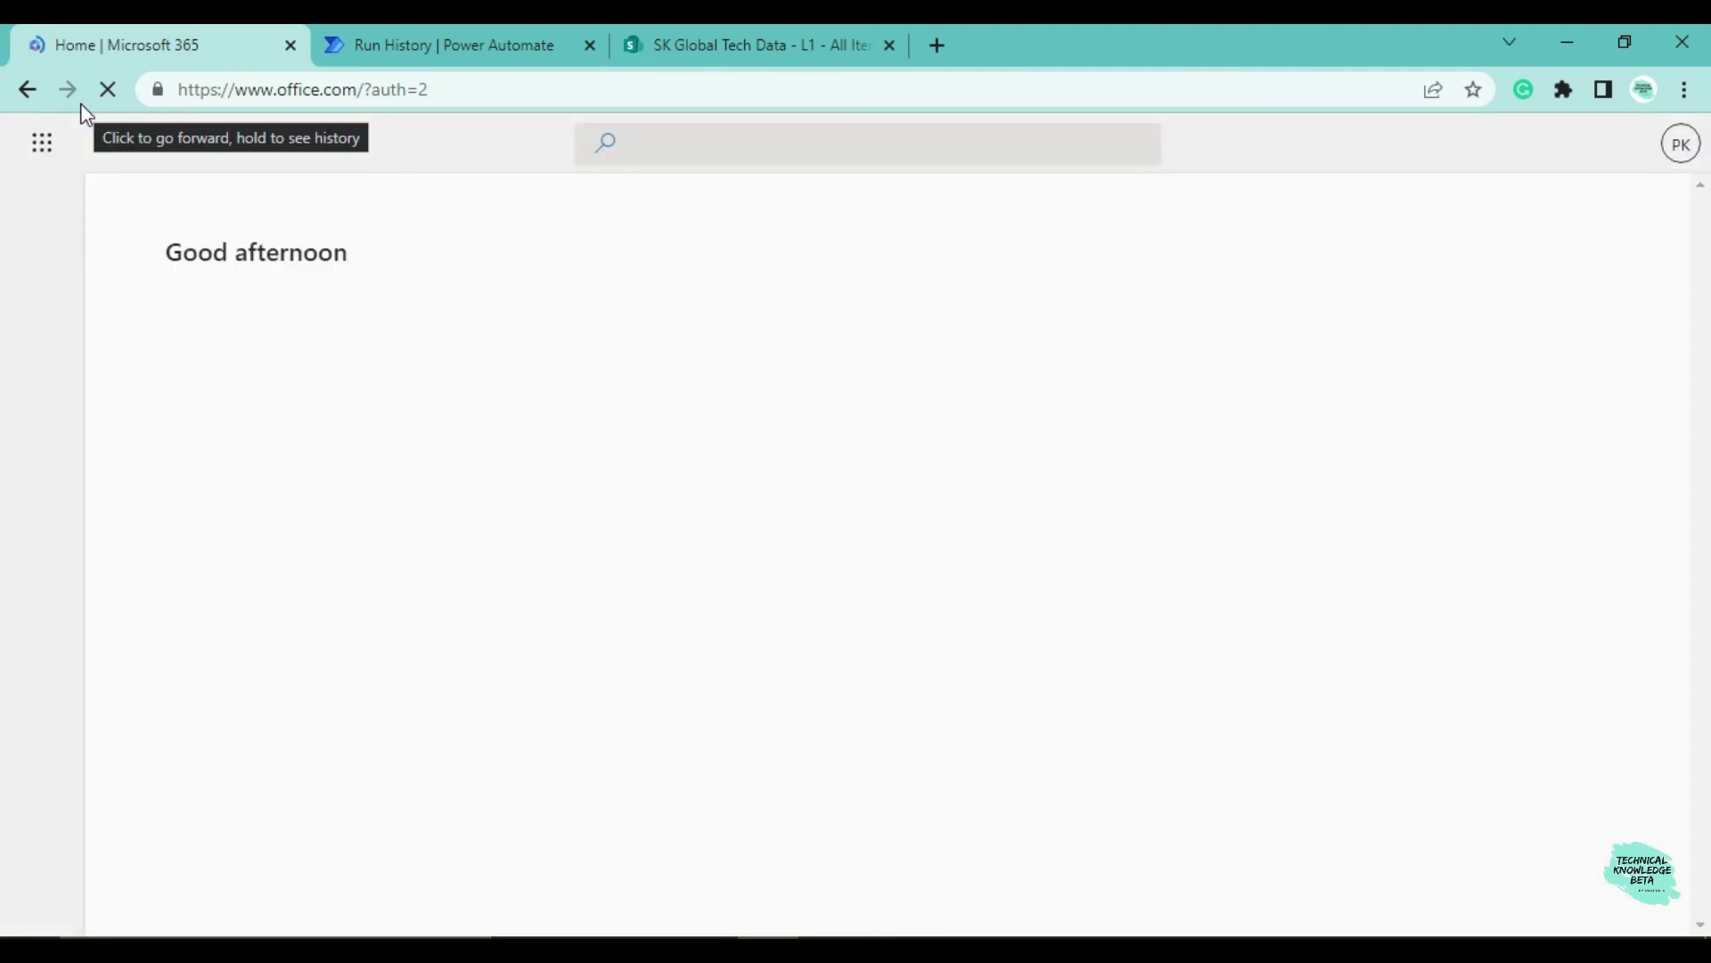
# Open Outlook and read the 'ID - 13 is deleted' email, comparing it with the ID - 12 email
pyautogui.click(47, 497)
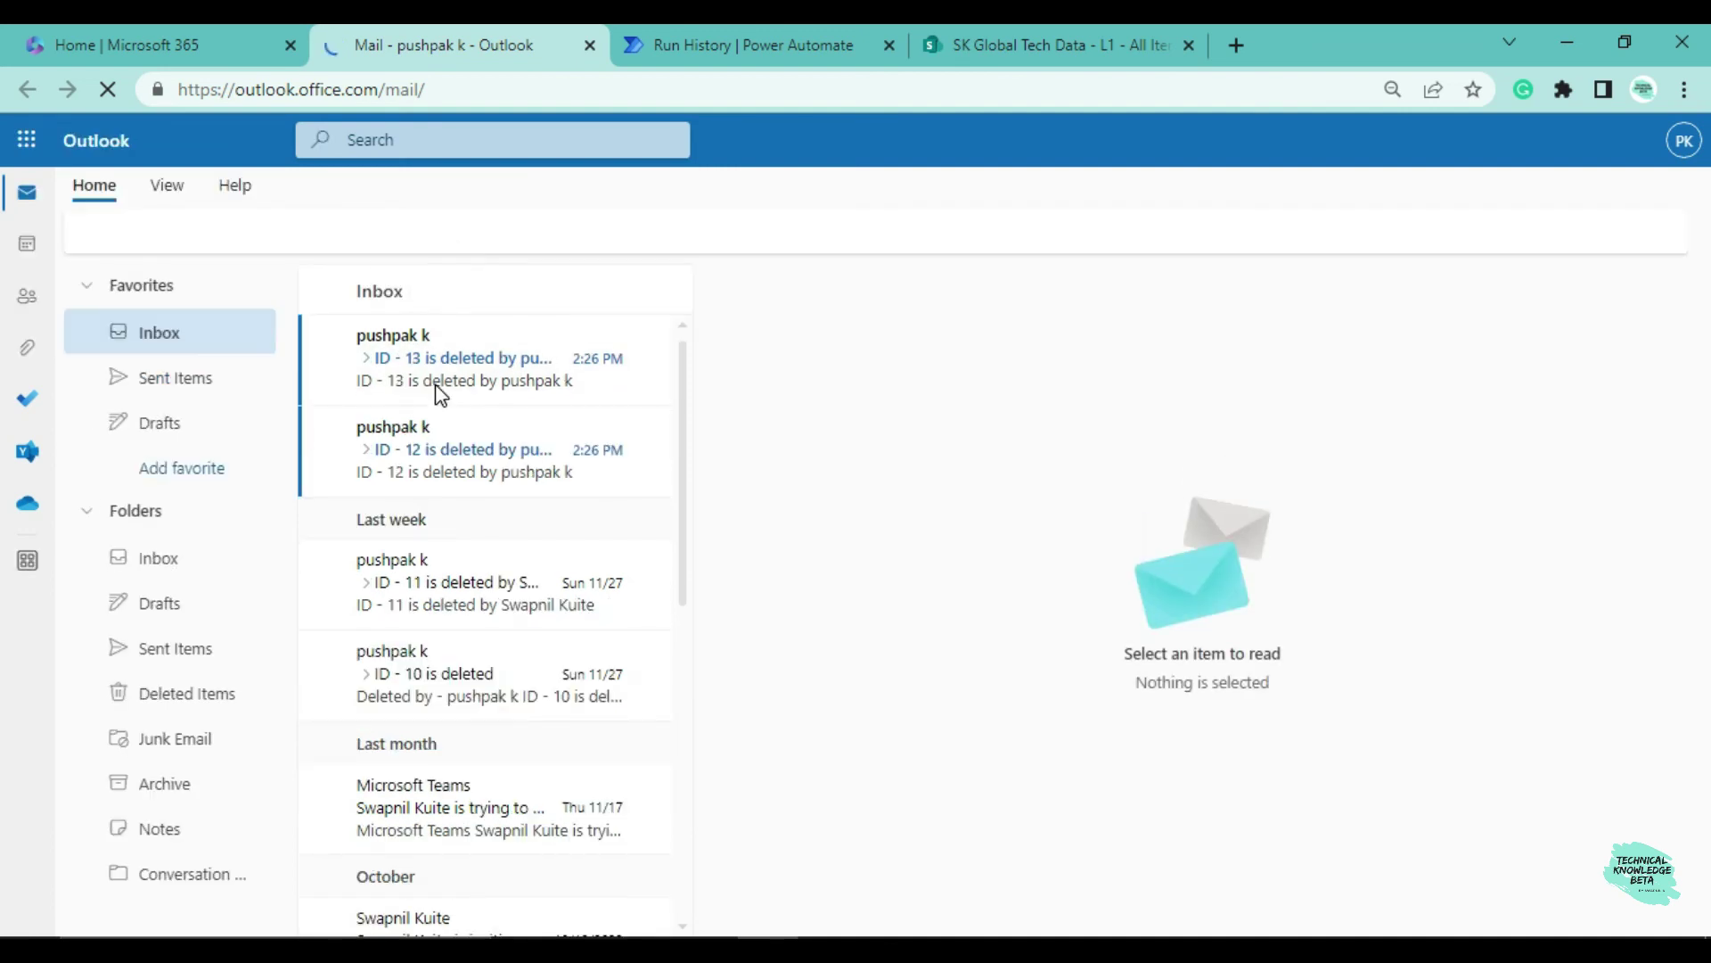
pyautogui.click(437, 385)
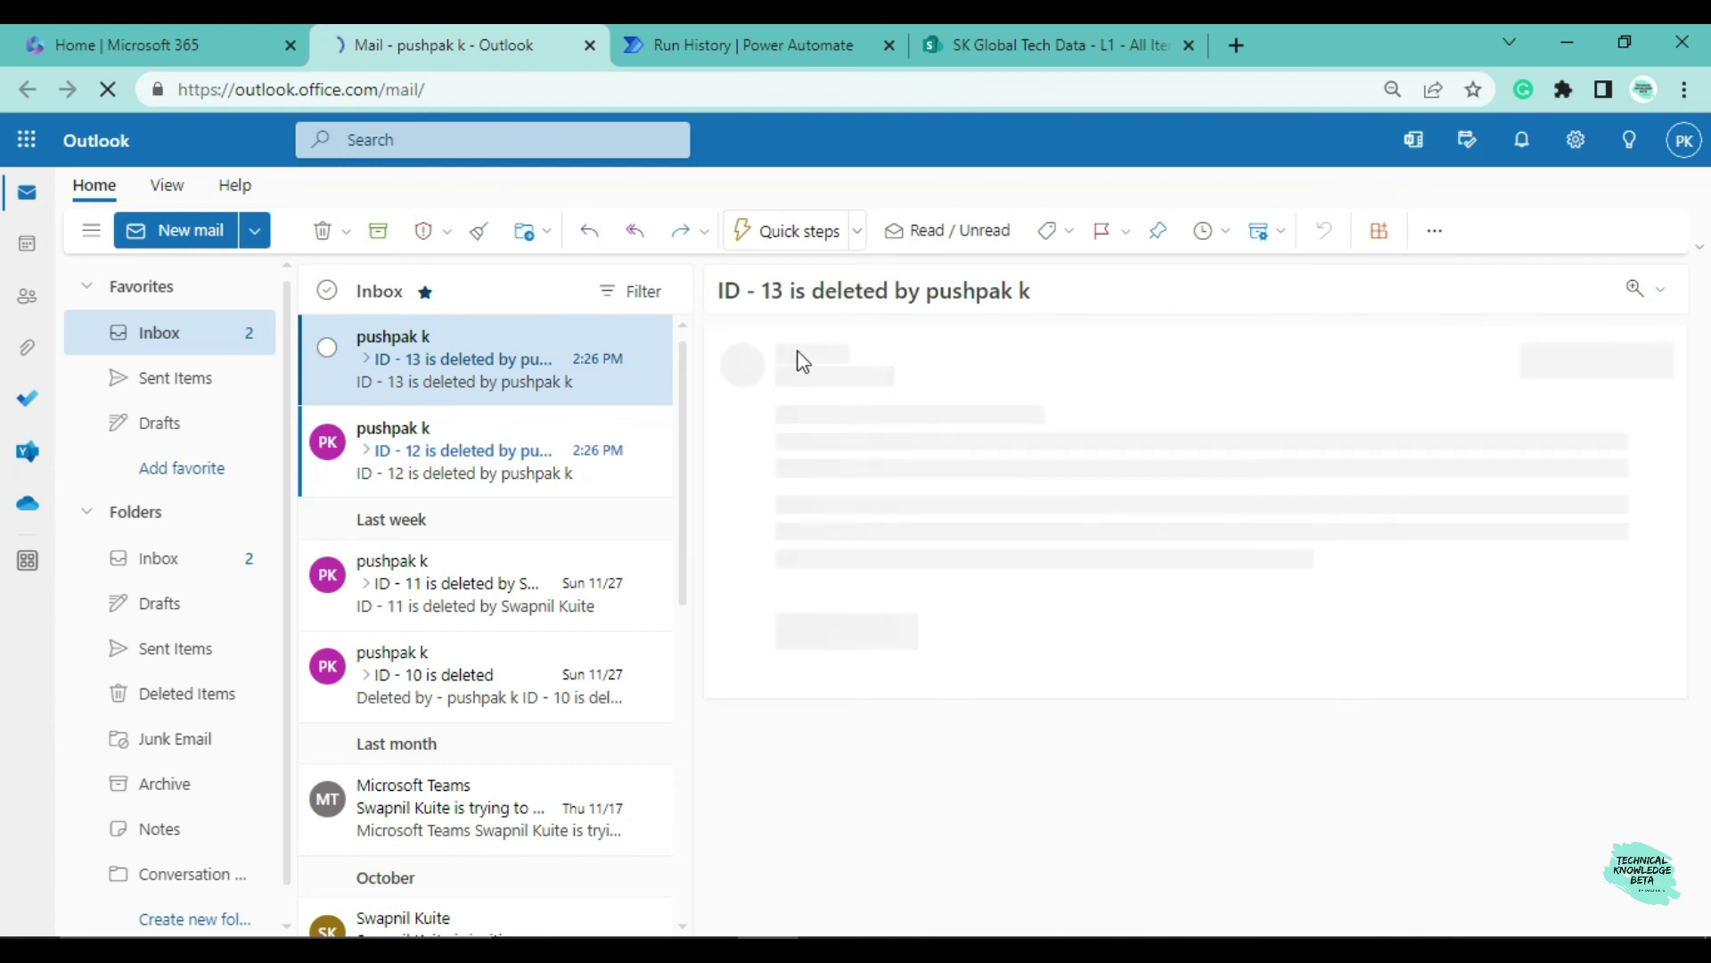
pyautogui.click(565, 459)
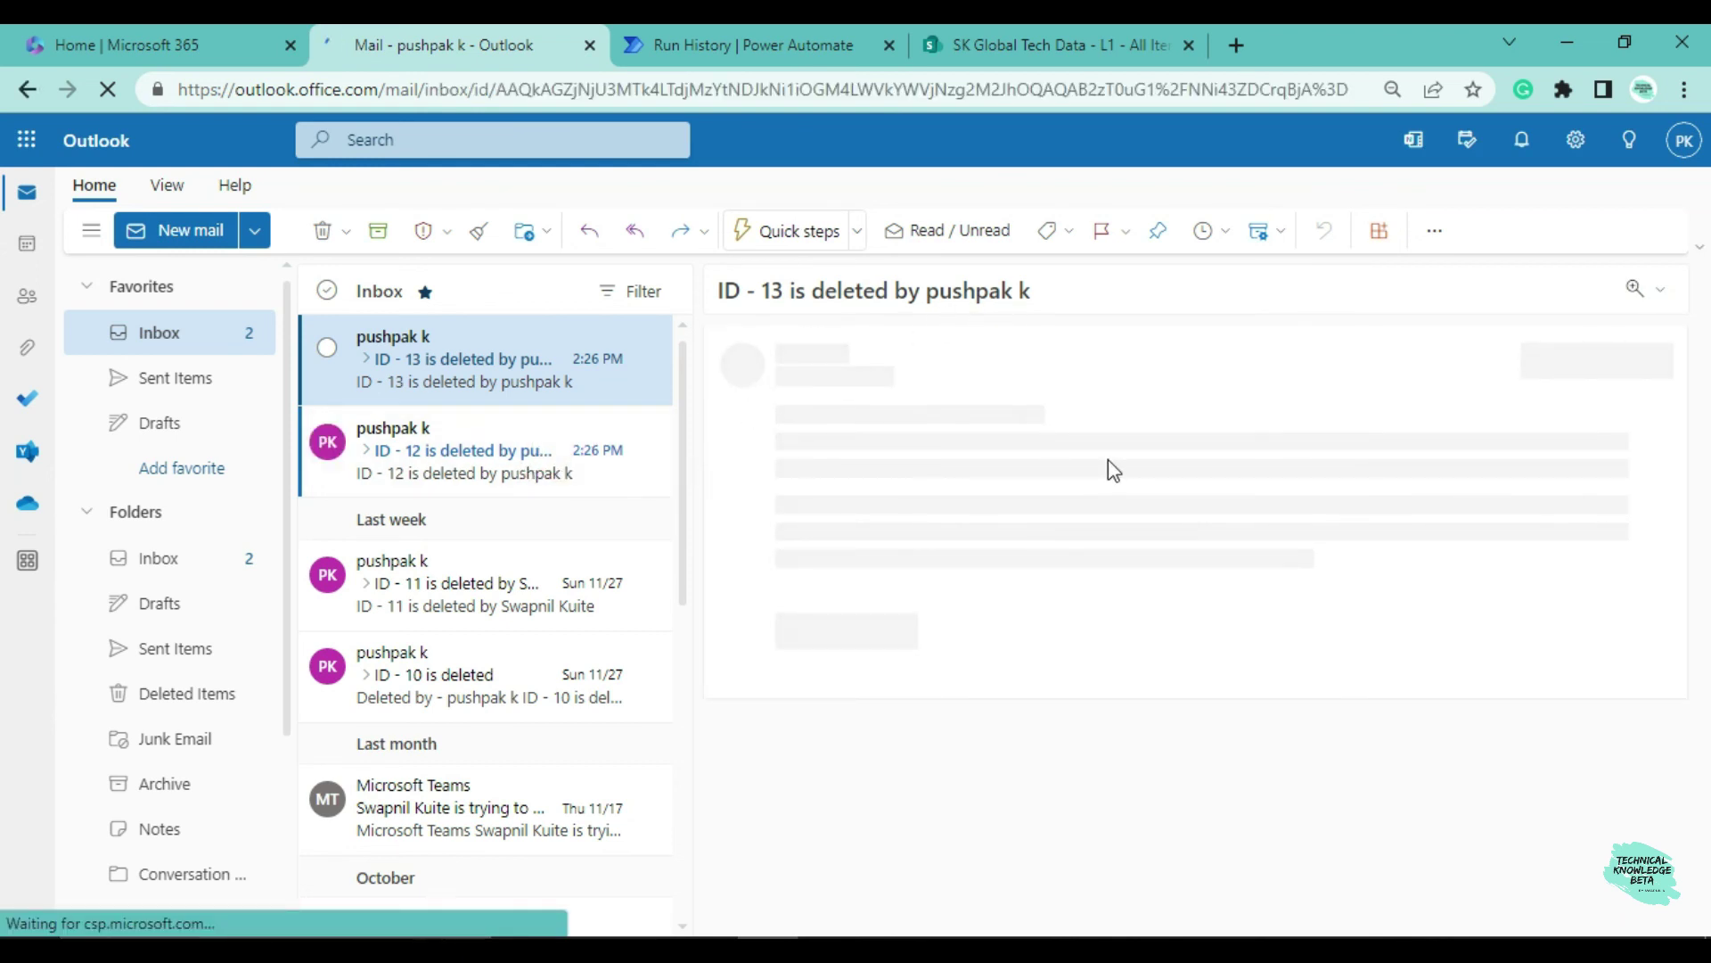
pyautogui.click(481, 465)
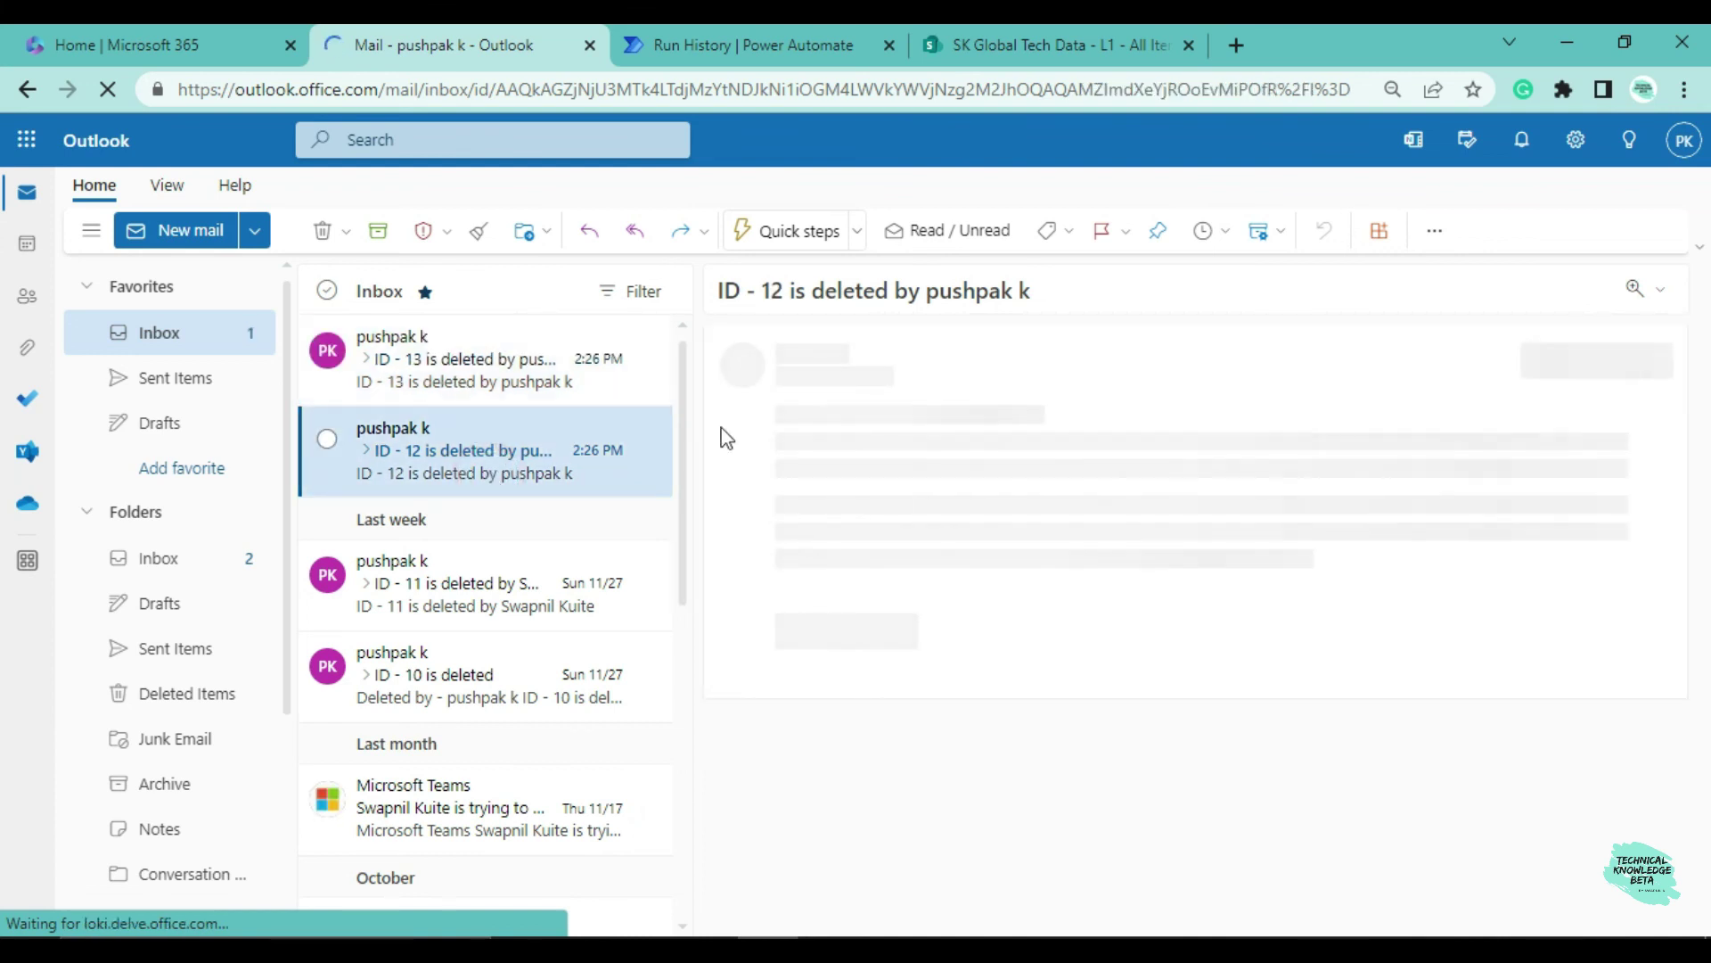
pyautogui.click(438, 390)
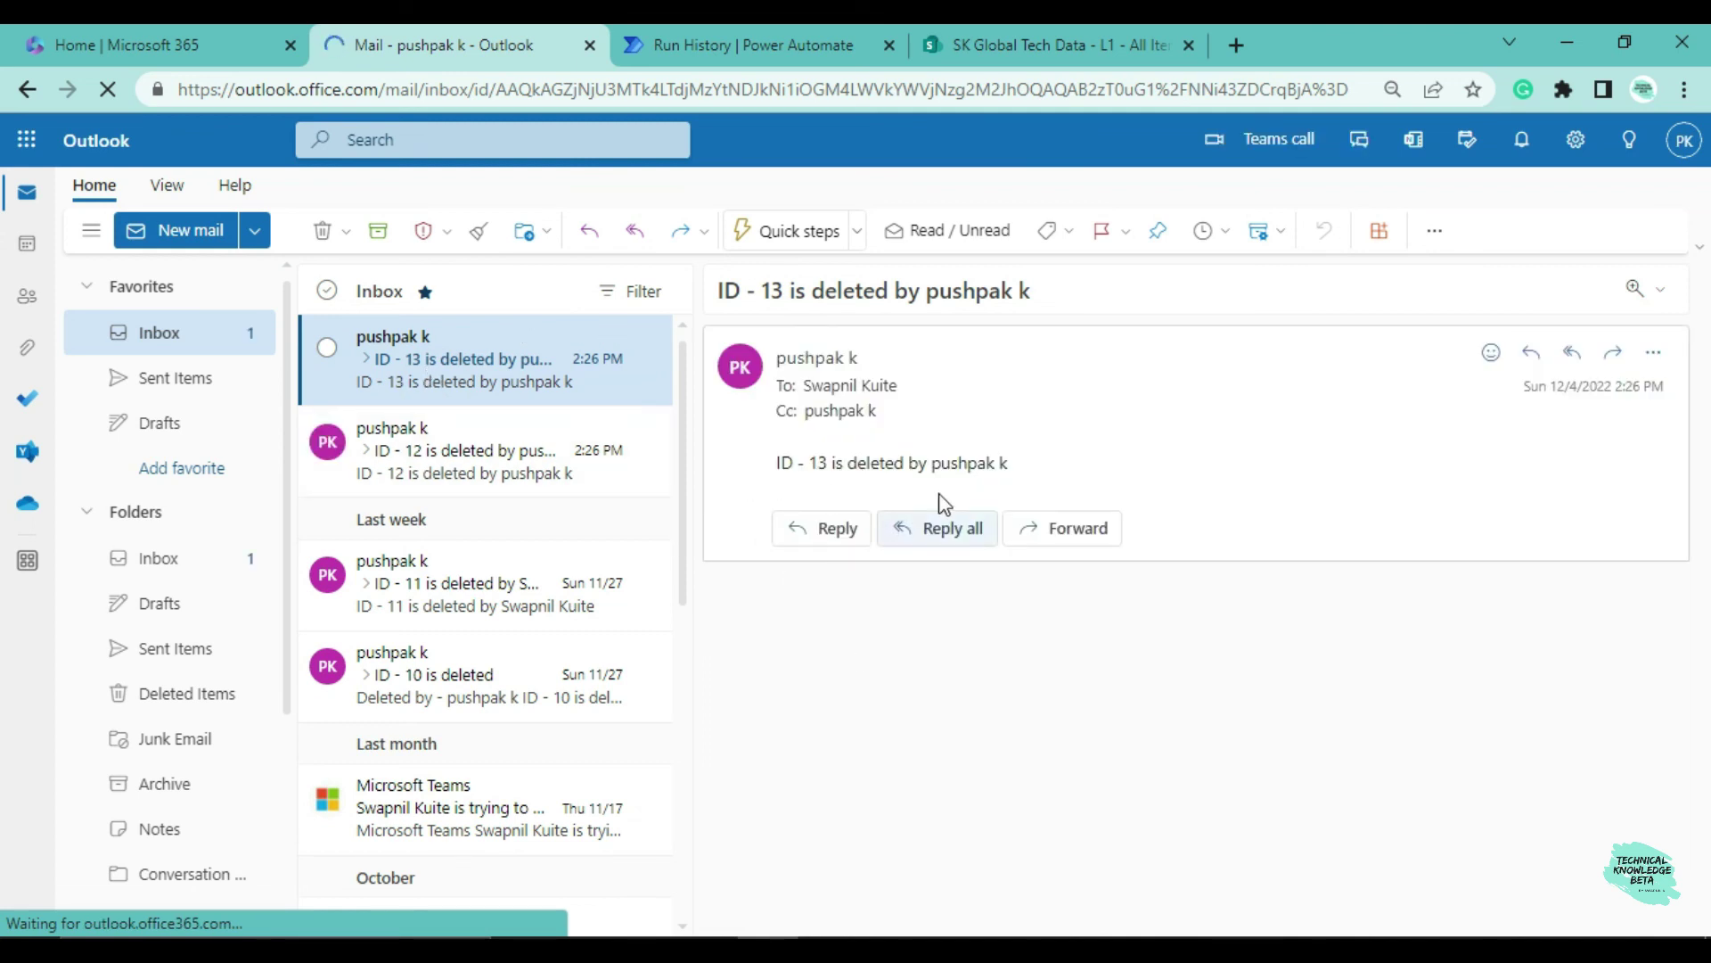
# Switch back to SharePoint list L1, now holding only item 8, Newww
pyautogui.click(966, 53)
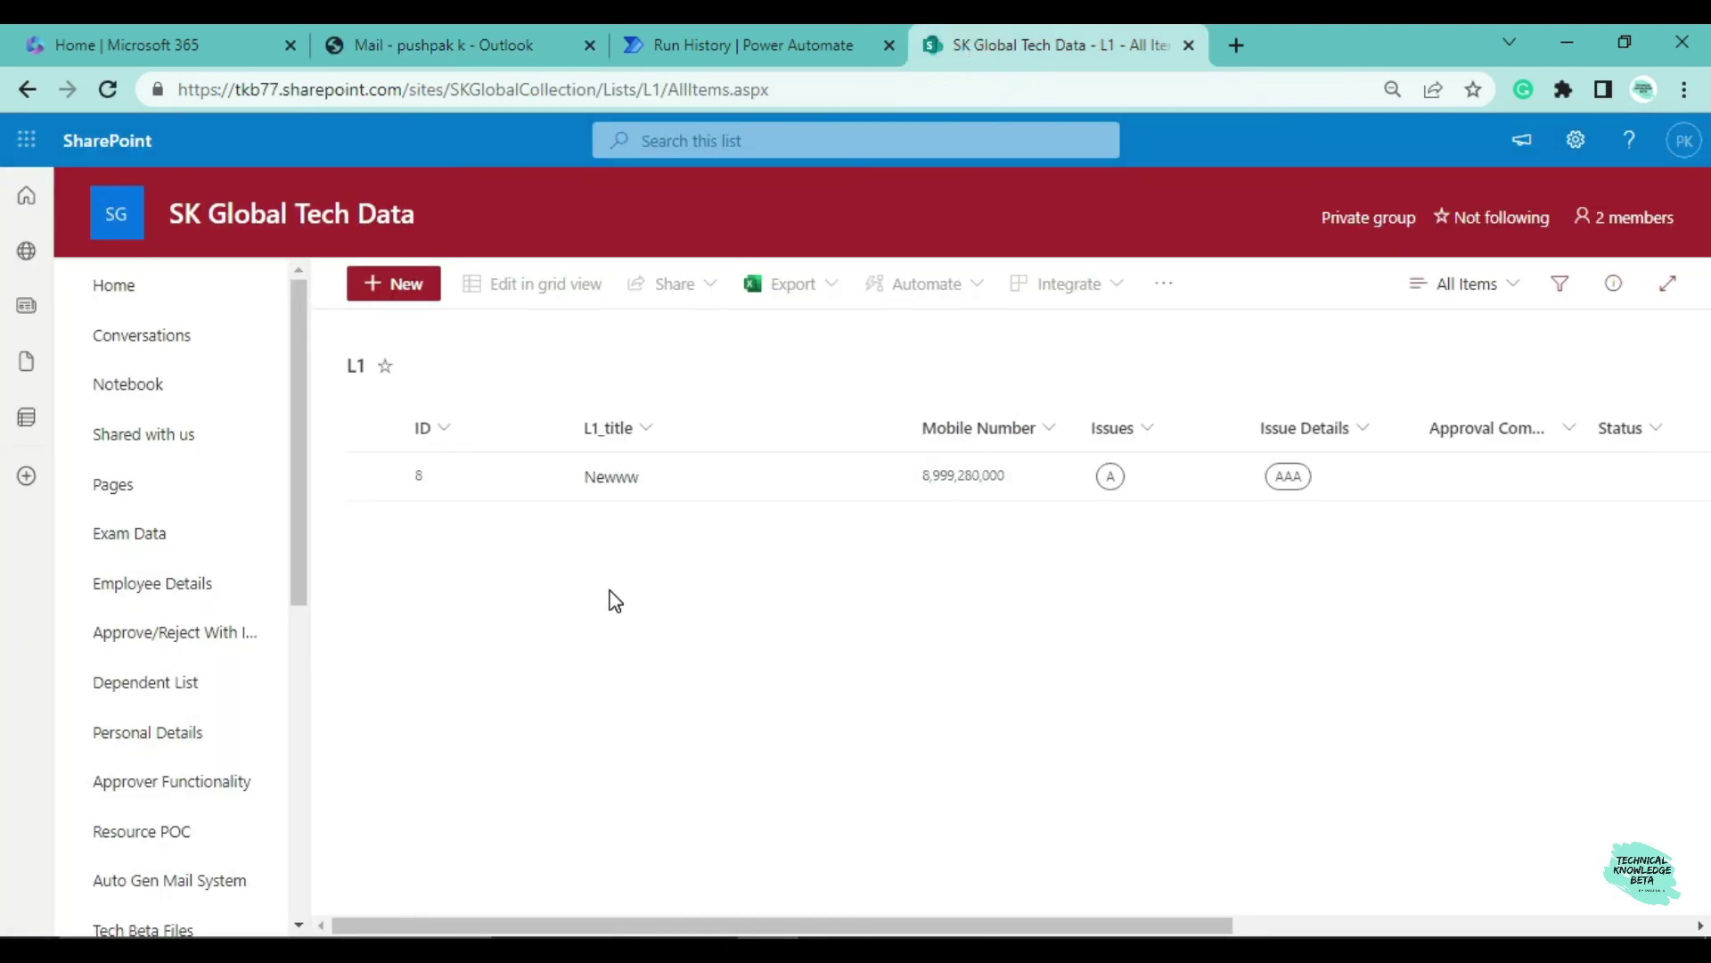